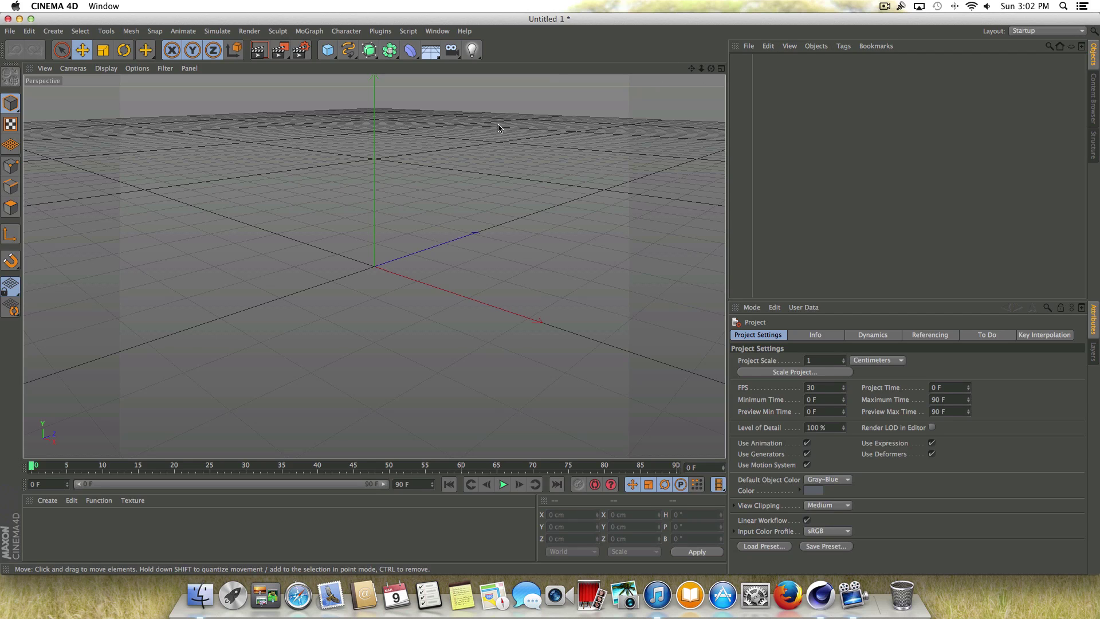
# Turn off the Grid filter in the perspective view and orbit the camera slightly.
pyautogui.click(162, 69)
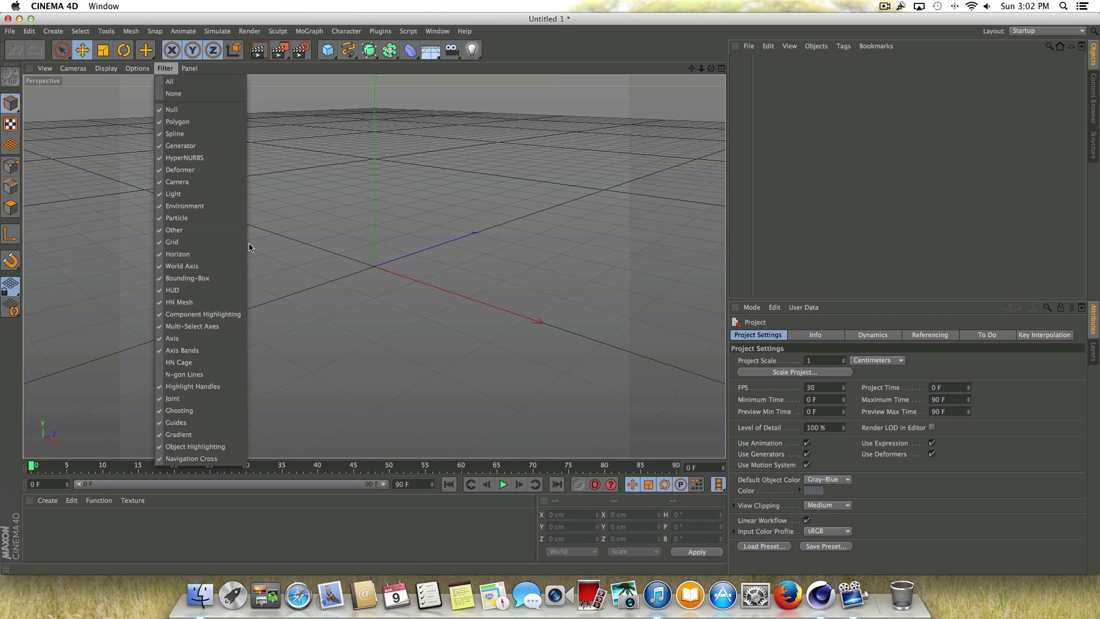
pyautogui.click(216, 246)
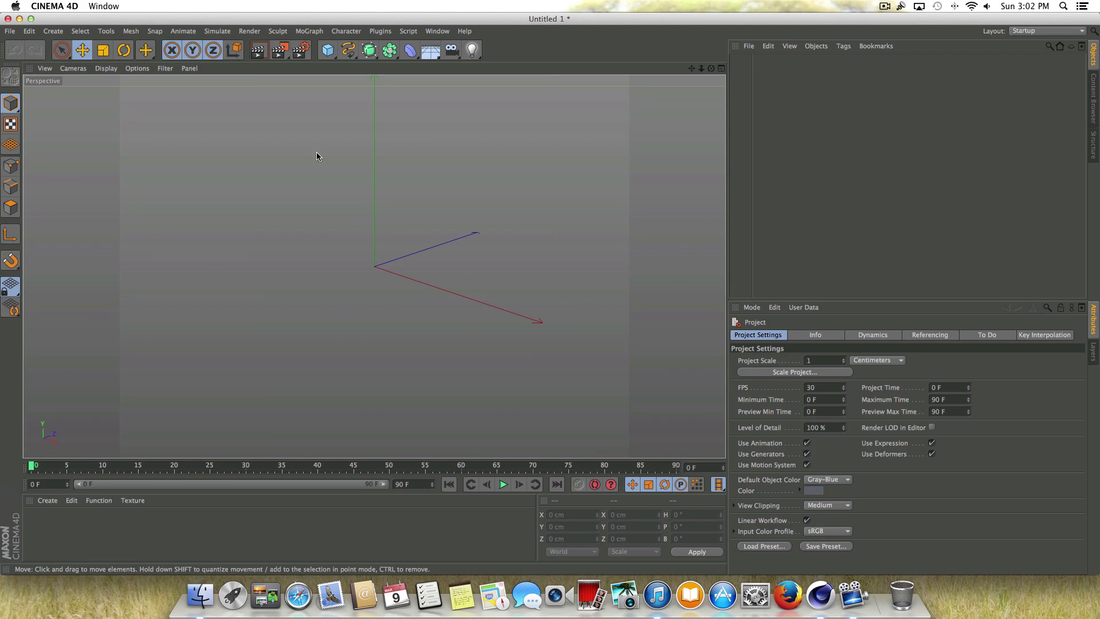
pyautogui.moveTo(711, 68); pyautogui.dragTo(702, 69)
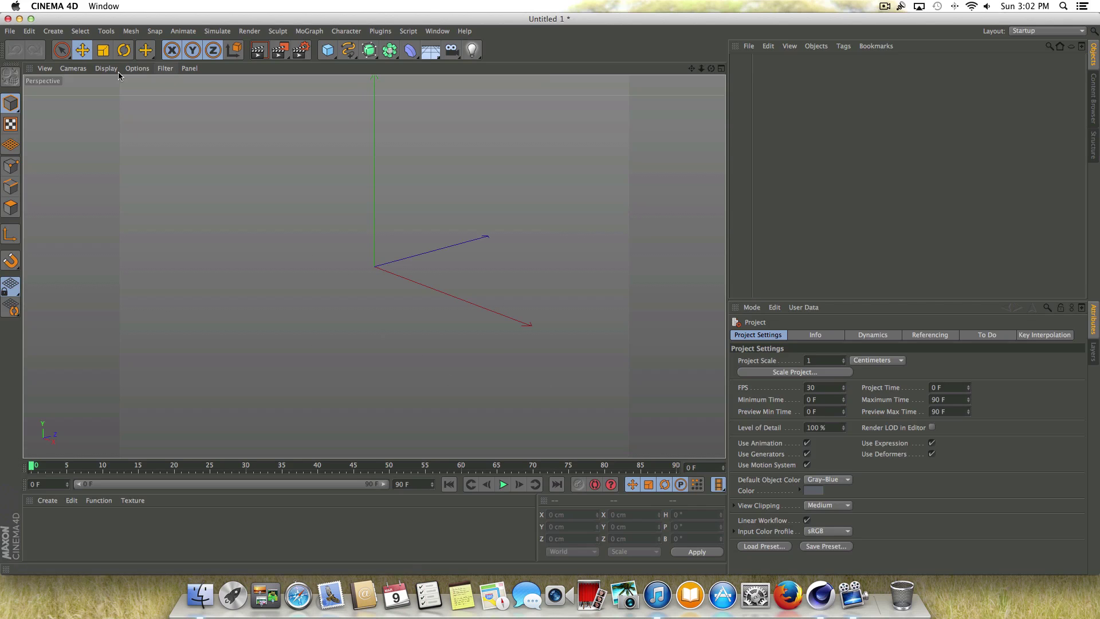
# Add a Sphere and make it a Hemisphere with 100 segments.
pyautogui.click(328, 51)
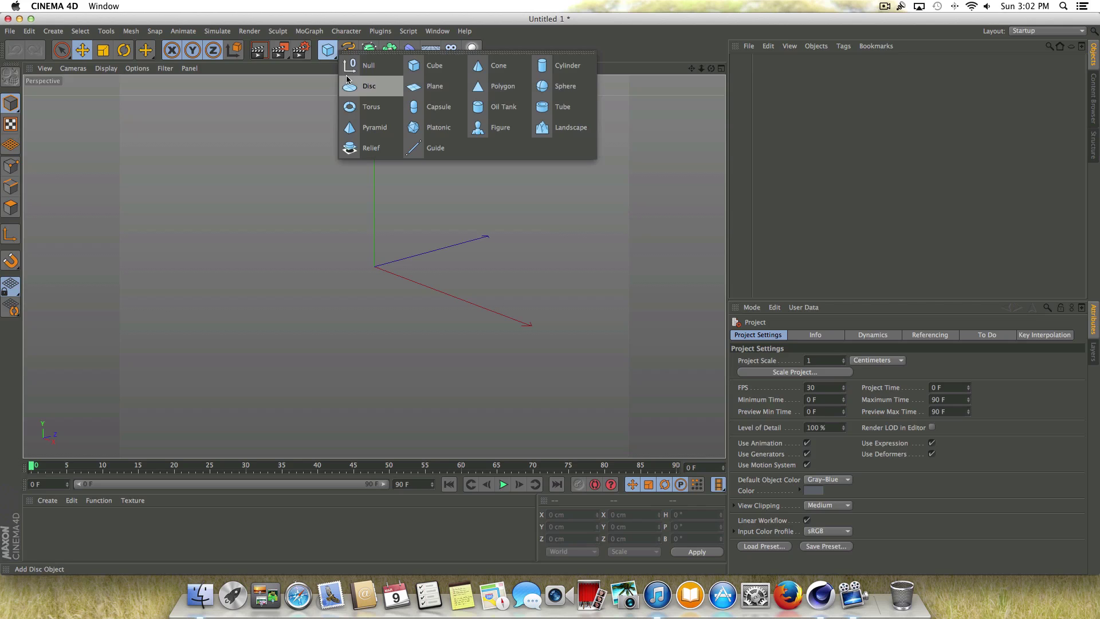
pyautogui.click(549, 87)
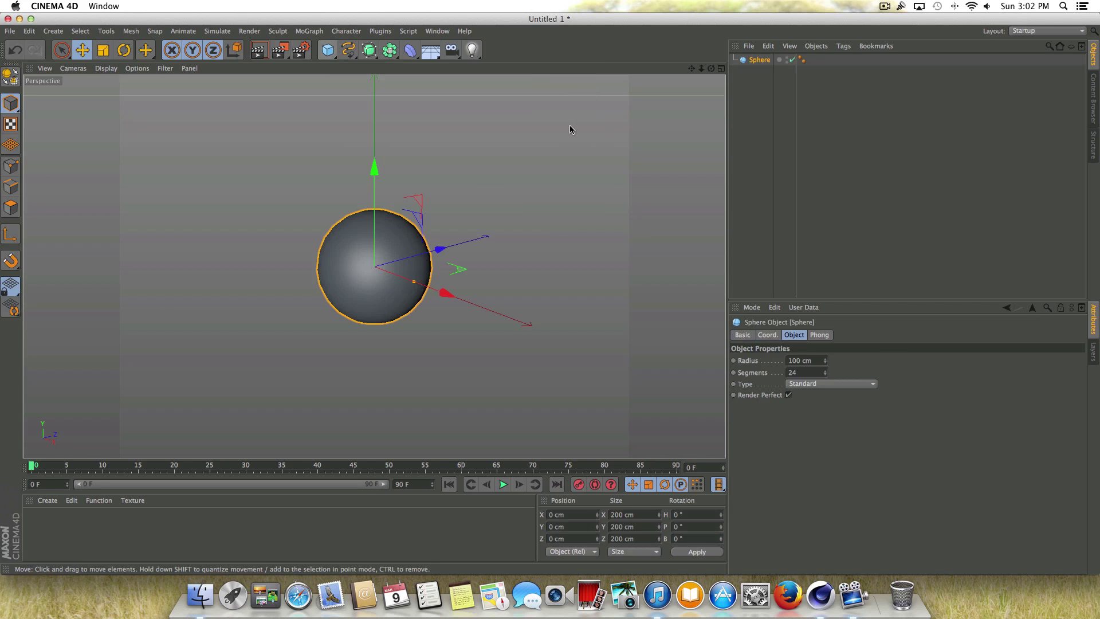
pyautogui.click(811, 385)
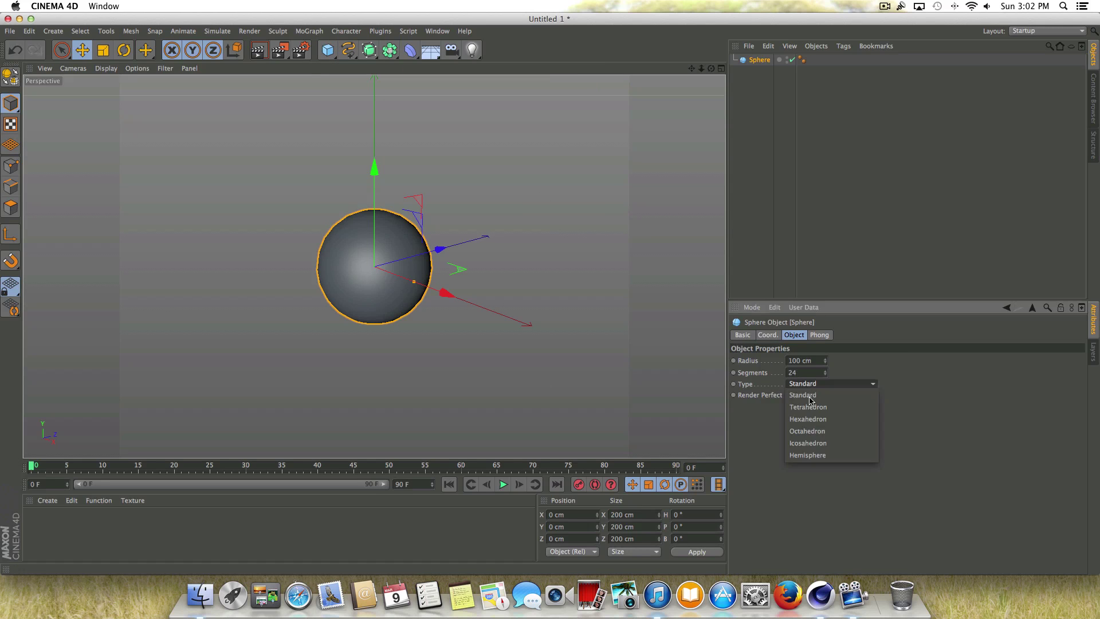
pyautogui.click(814, 456)
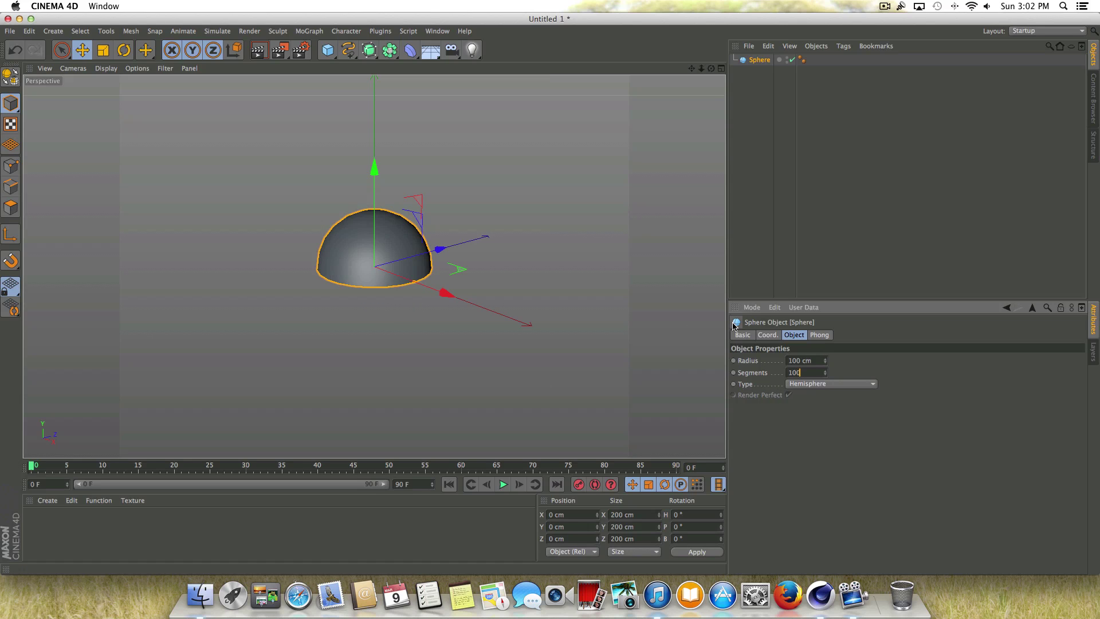
pyautogui.press('Return')
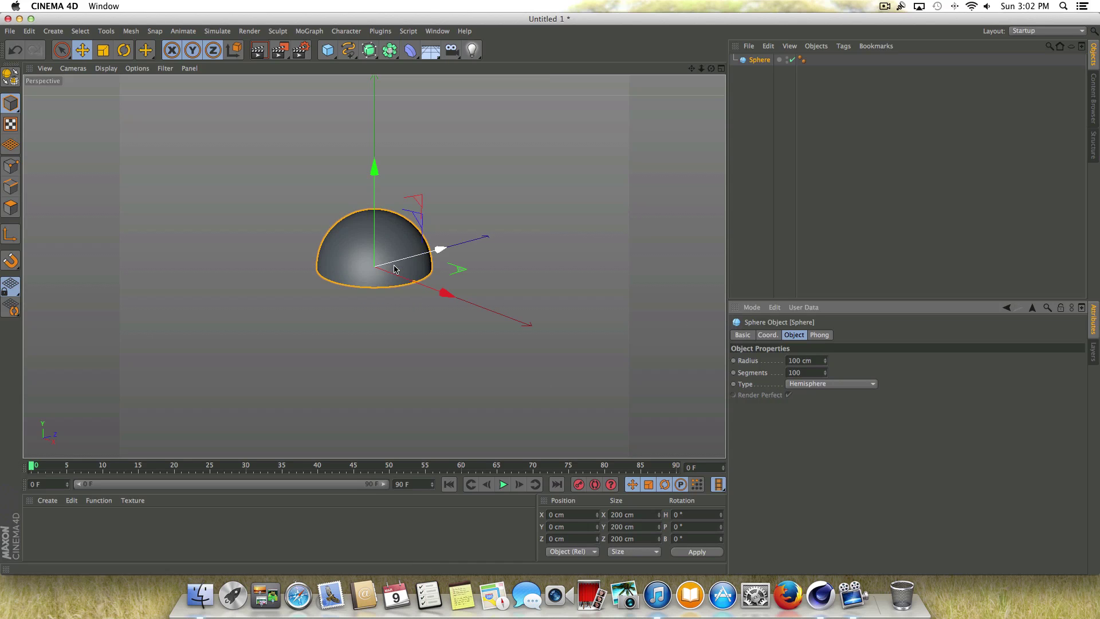
pyautogui.scroll(2, 364, 202)
pyautogui.scroll(1, 363, 201)
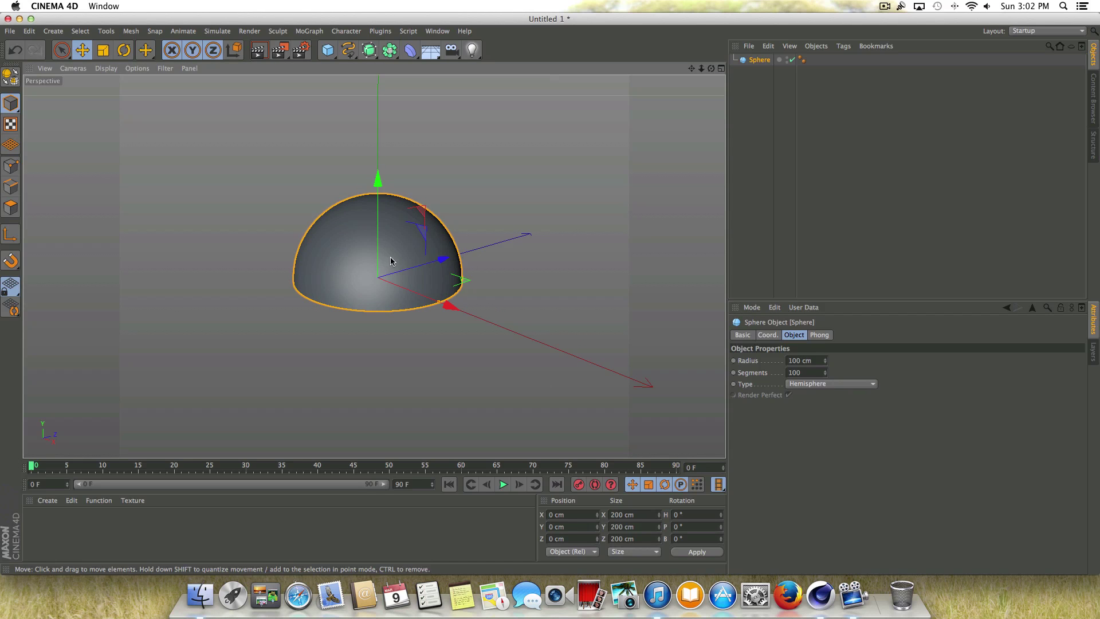
# Display the view in Gouraud Shading (Lines) and orbit to look down on the hemisphere.
pyautogui.click(106, 68)
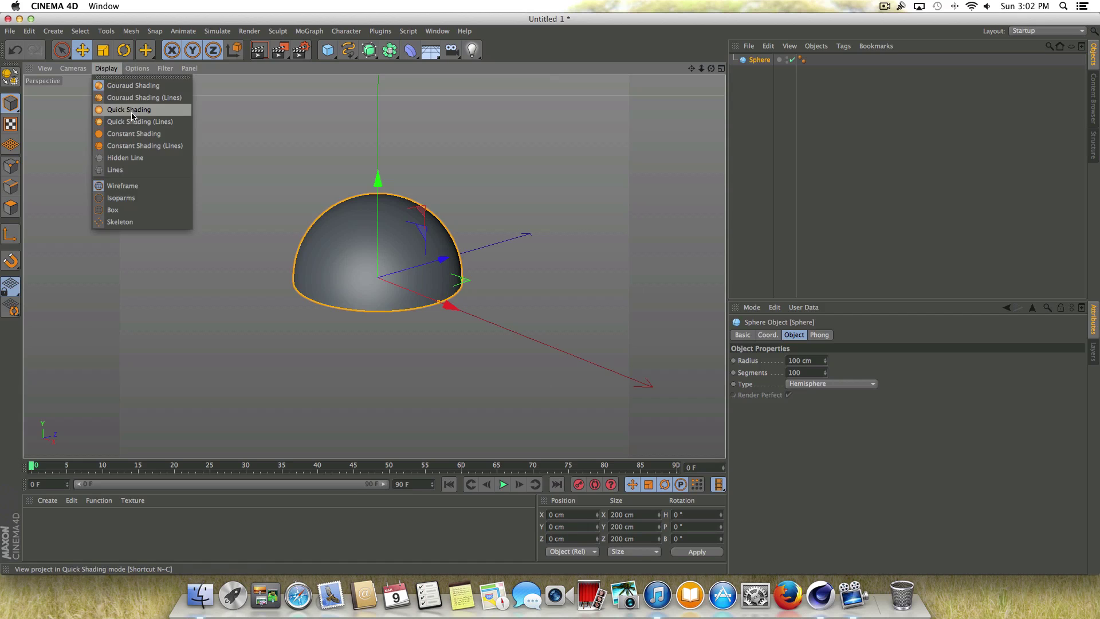
pyautogui.click(179, 100)
pyautogui.scroll(4, 357, 246)
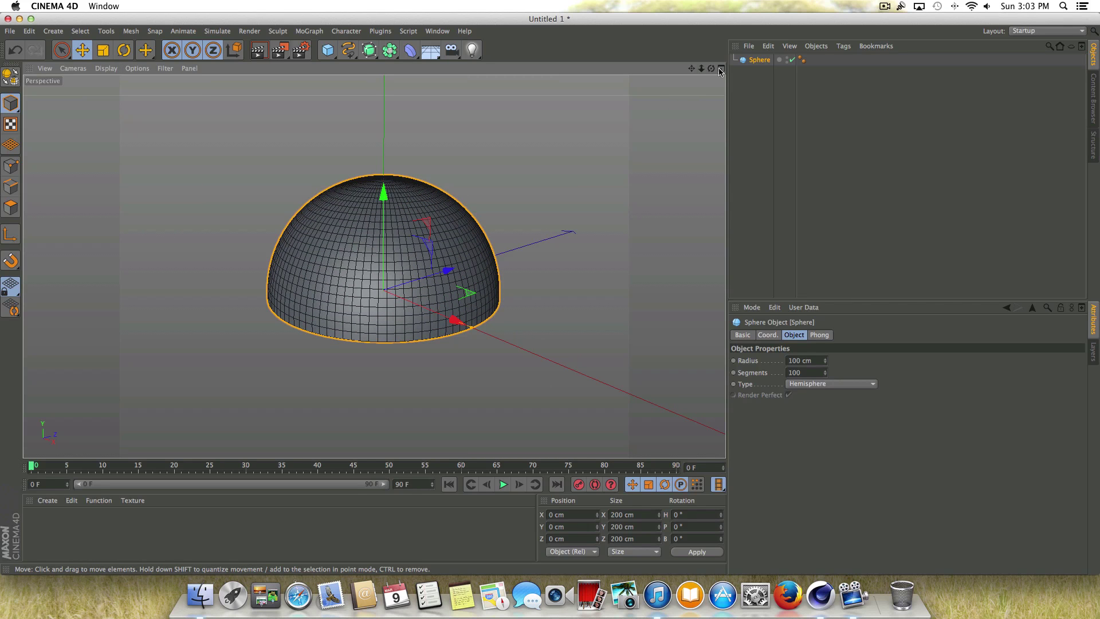
pyautogui.moveTo(712, 68); pyautogui.dragTo(781, 118)
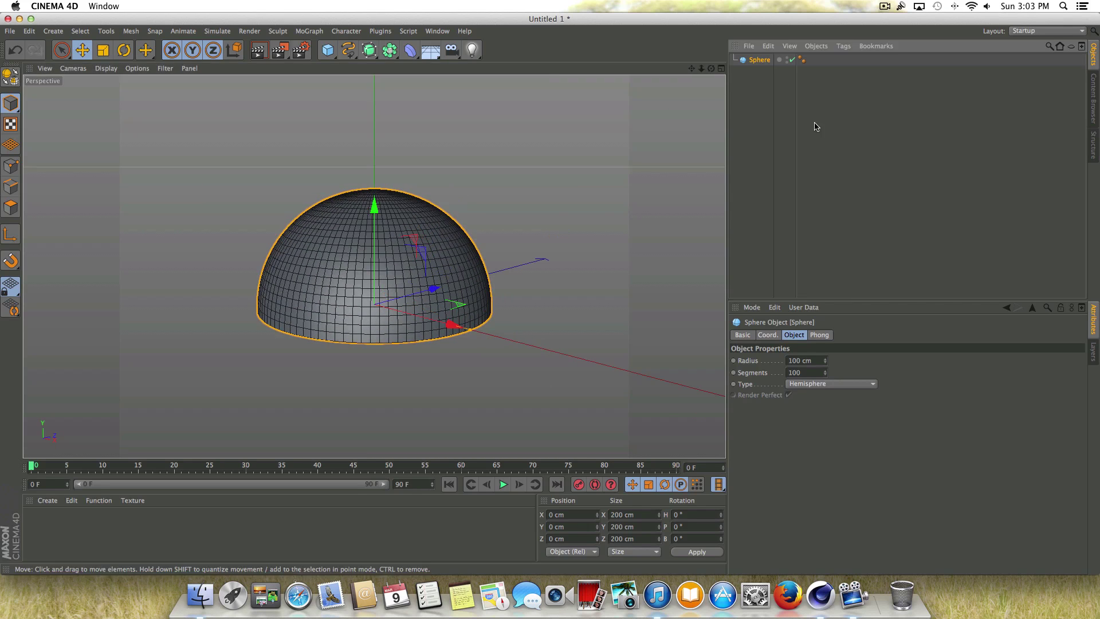
# Add a MoGraph Cloner and place the Sphere inside it as its child.
pyautogui.click(309, 31)
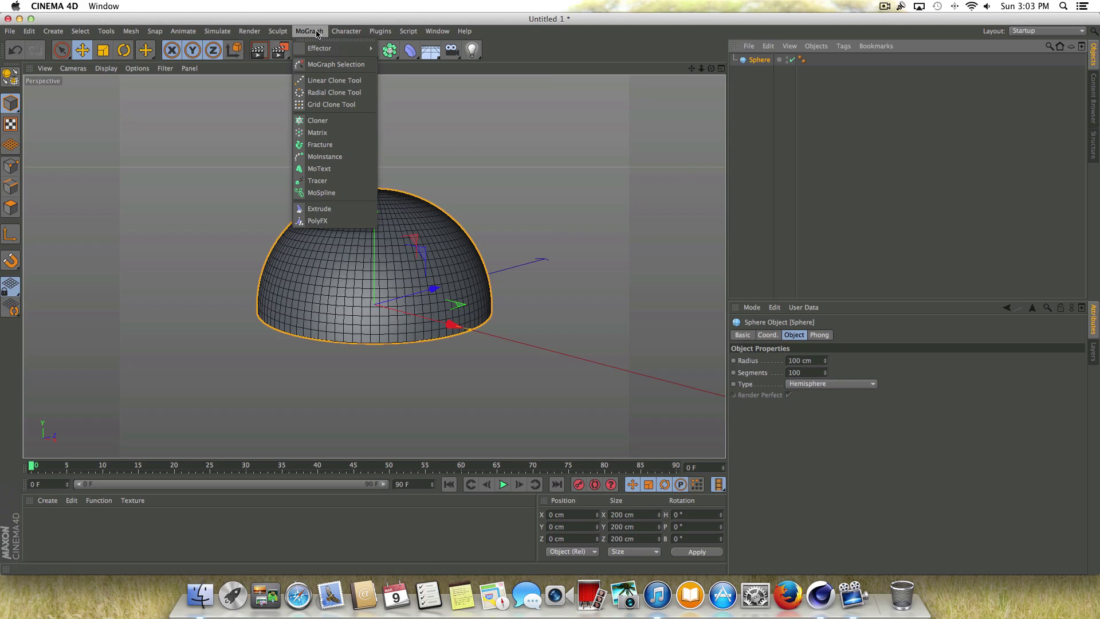
pyautogui.click(340, 122)
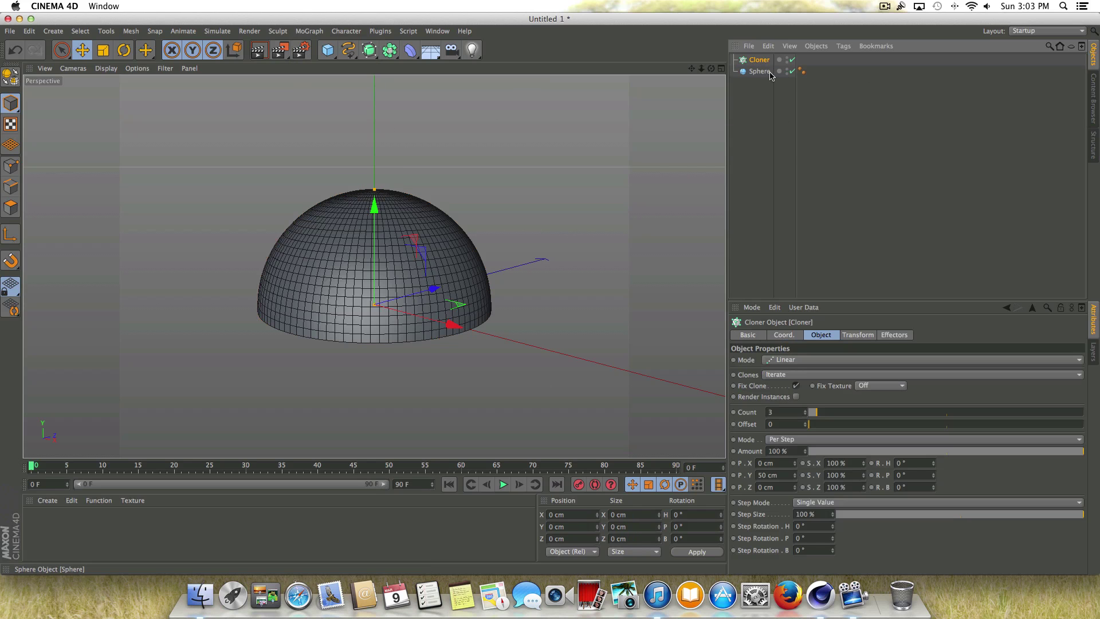
pyautogui.moveTo(763, 73); pyautogui.dragTo(758, 62)
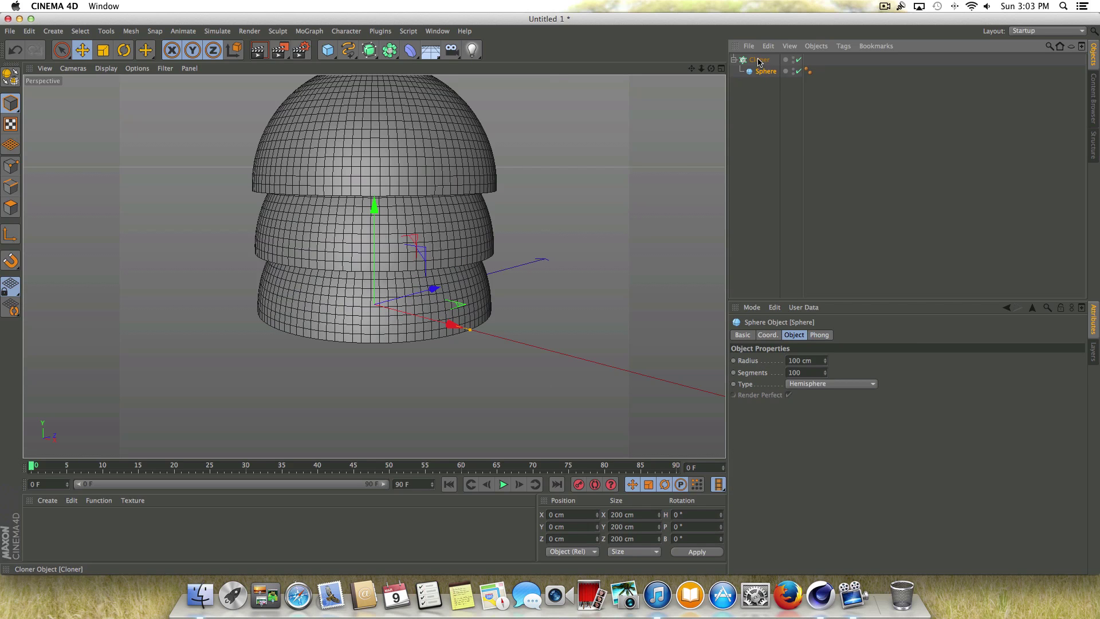
# Set the Cloner's Count to 20 and its P.Y spacing to 0 cm.
pyautogui.click(761, 60)
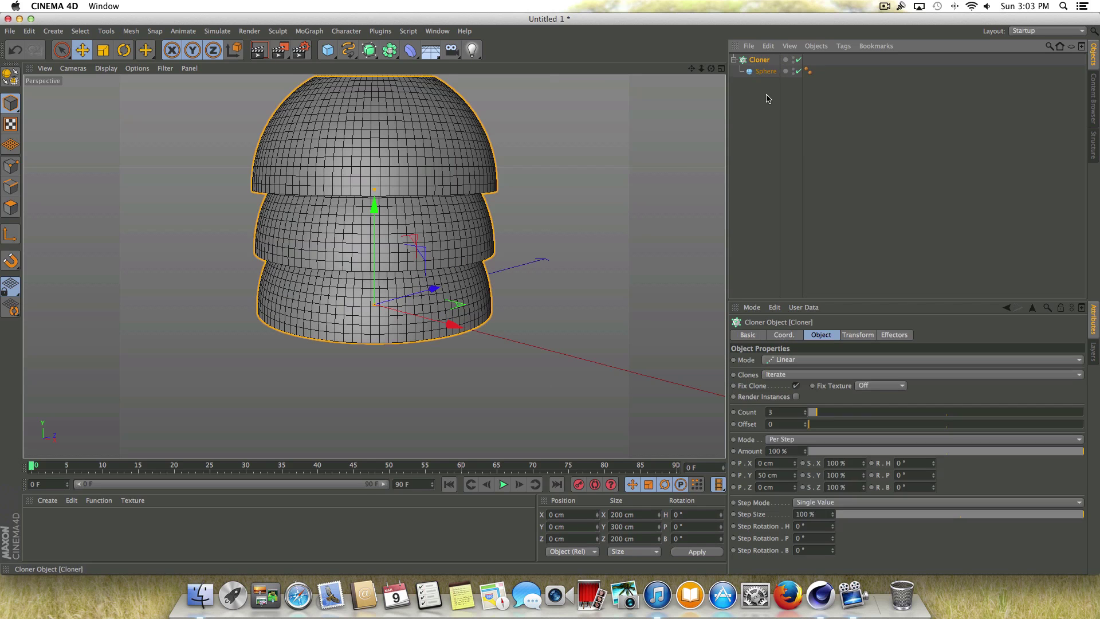
pyautogui.moveTo(816, 412); pyautogui.dragTo(865, 415)
pyautogui.click(758, 474)
pyautogui.write('0')
pyautogui.press('Return')
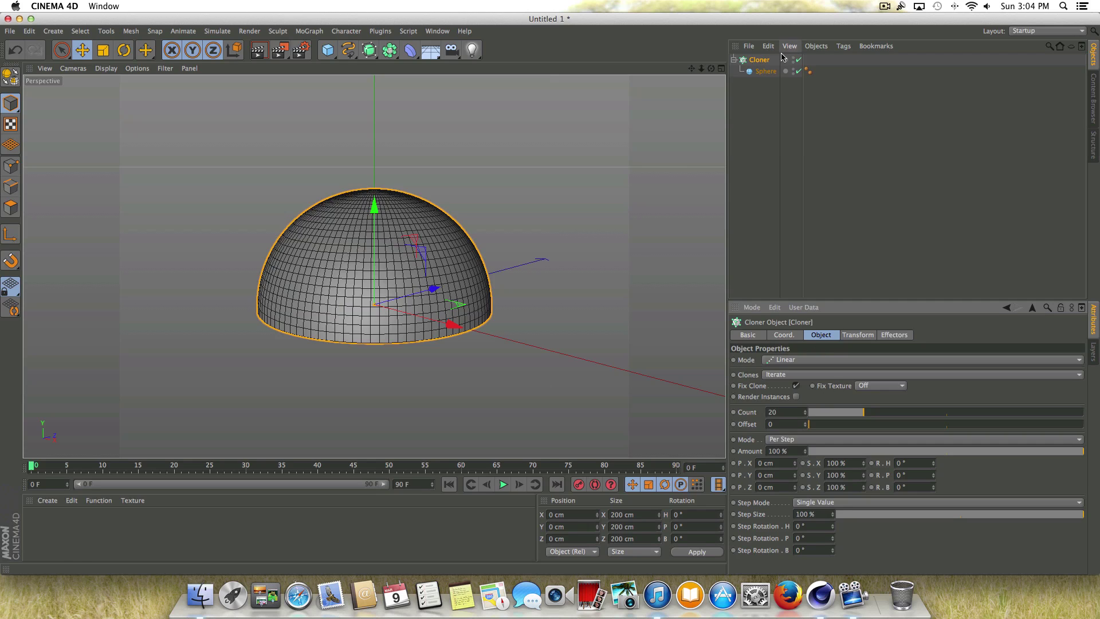
# Add a Step effector to the cloner and set its Scale to 0.25.
pyautogui.click(309, 31)
pyautogui.moveTo(346, 55)
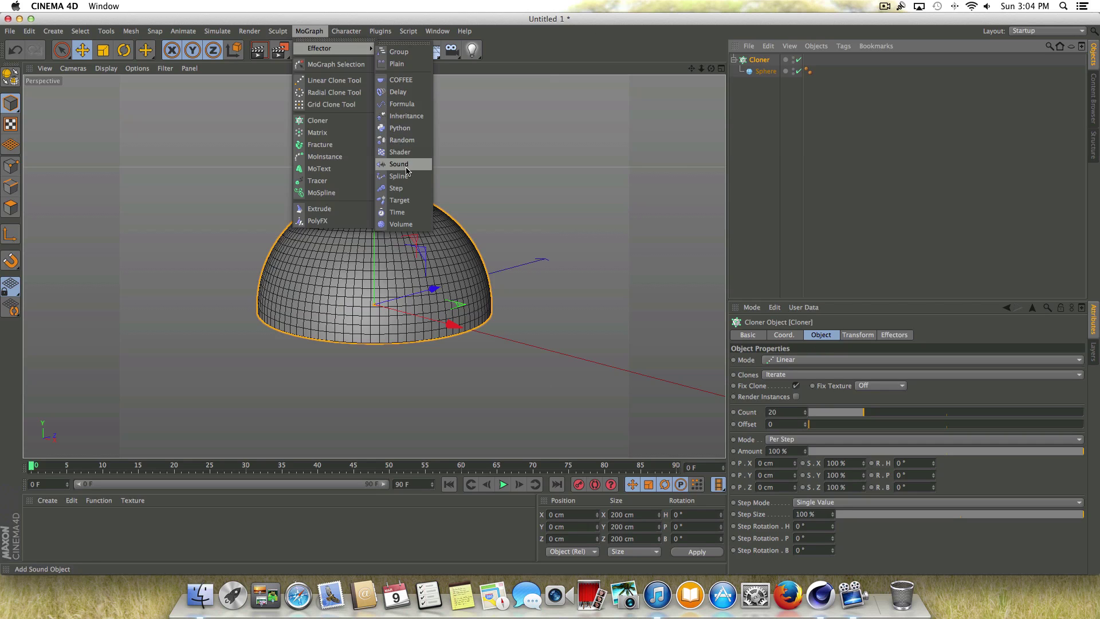
pyautogui.click(411, 187)
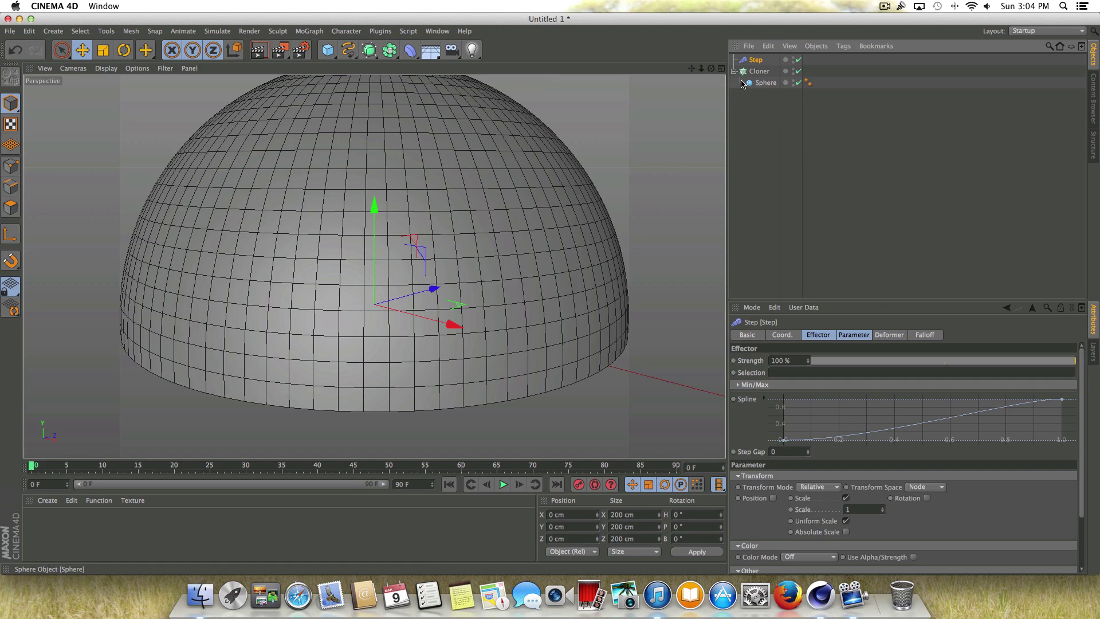
pyautogui.click(845, 335)
pyautogui.click(856, 393)
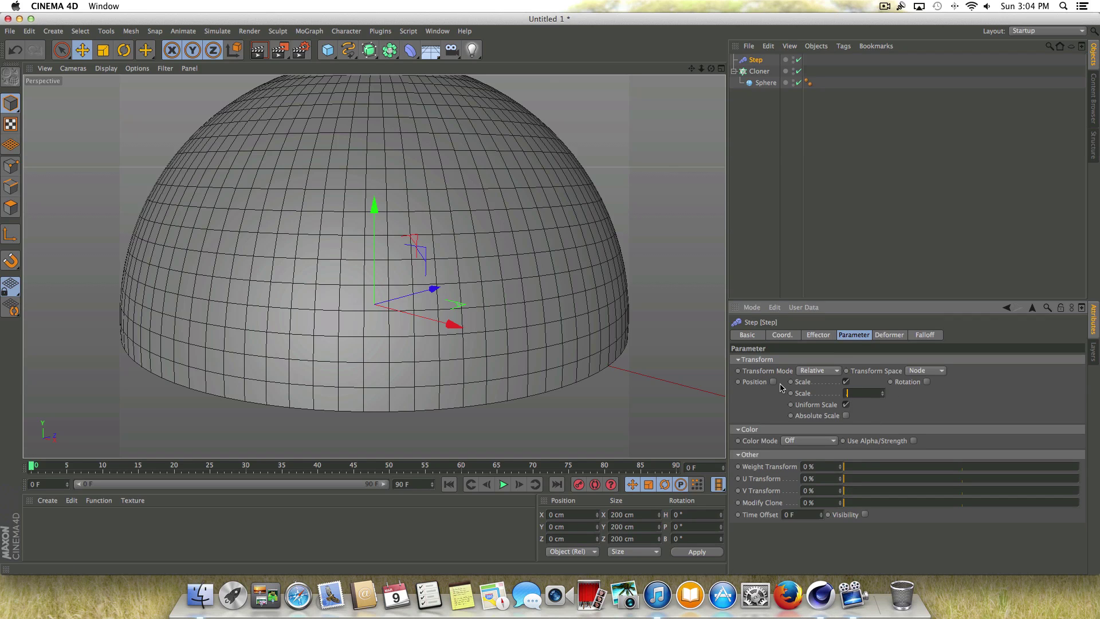
pyautogui.write('.25')
pyautogui.press('Return')
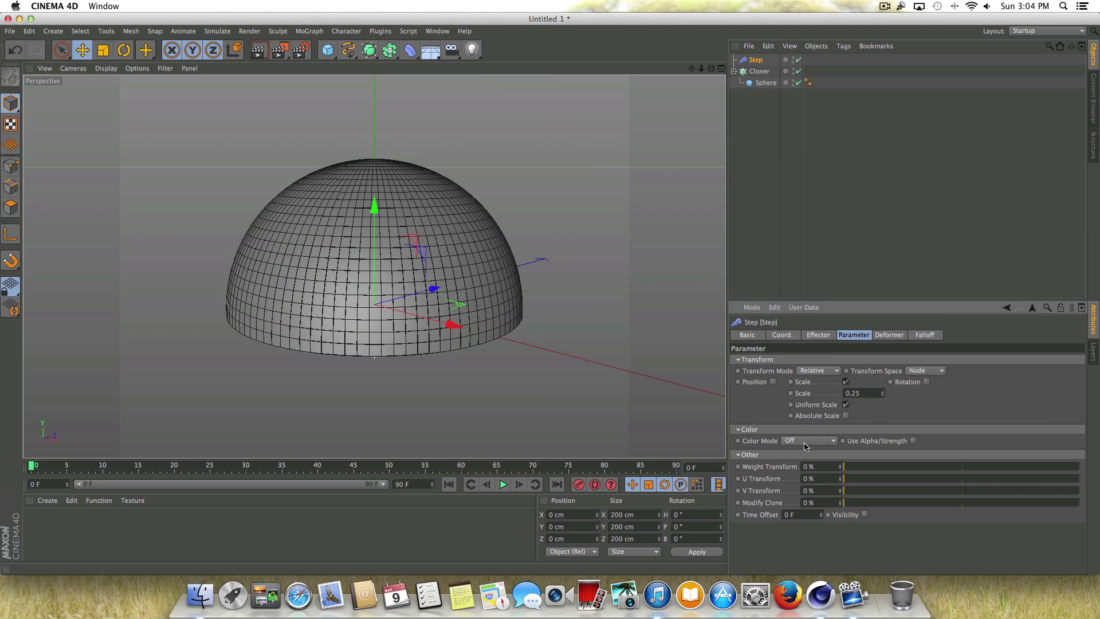
# Enable Step rotation, pitch the clones 219° into a ball, and render the view.
pyautogui.click(927, 382)
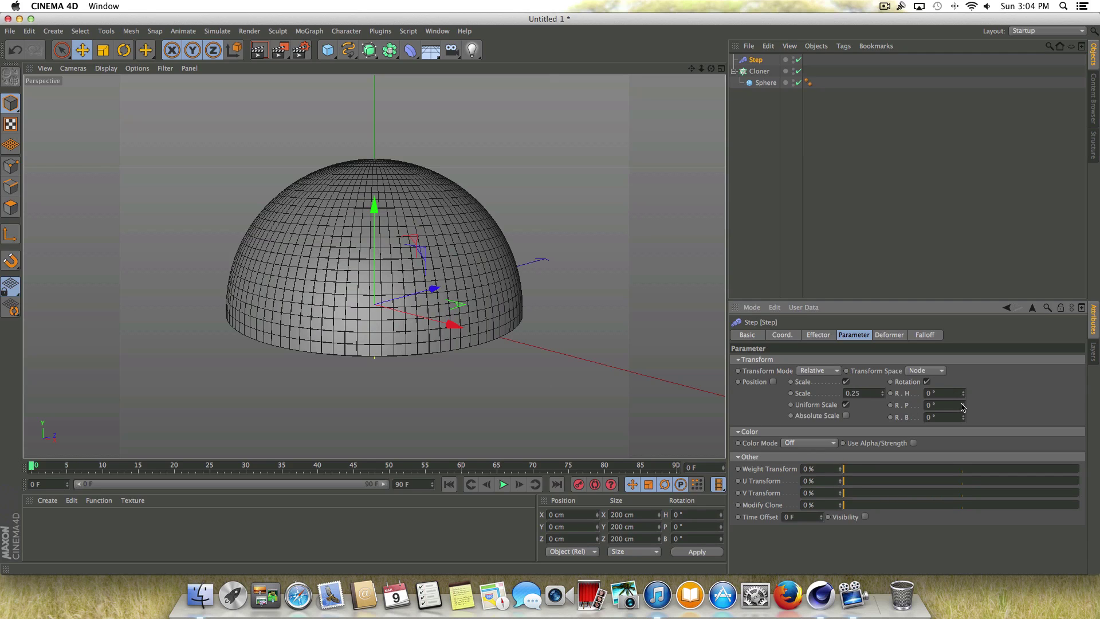
pyautogui.moveTo(963, 406)
pyautogui.mouseDown()
pyautogui.moveTo(1031, 384)
pyautogui.moveTo(963, 417)
pyautogui.moveTo(963, 408)
pyautogui.mouseUp()
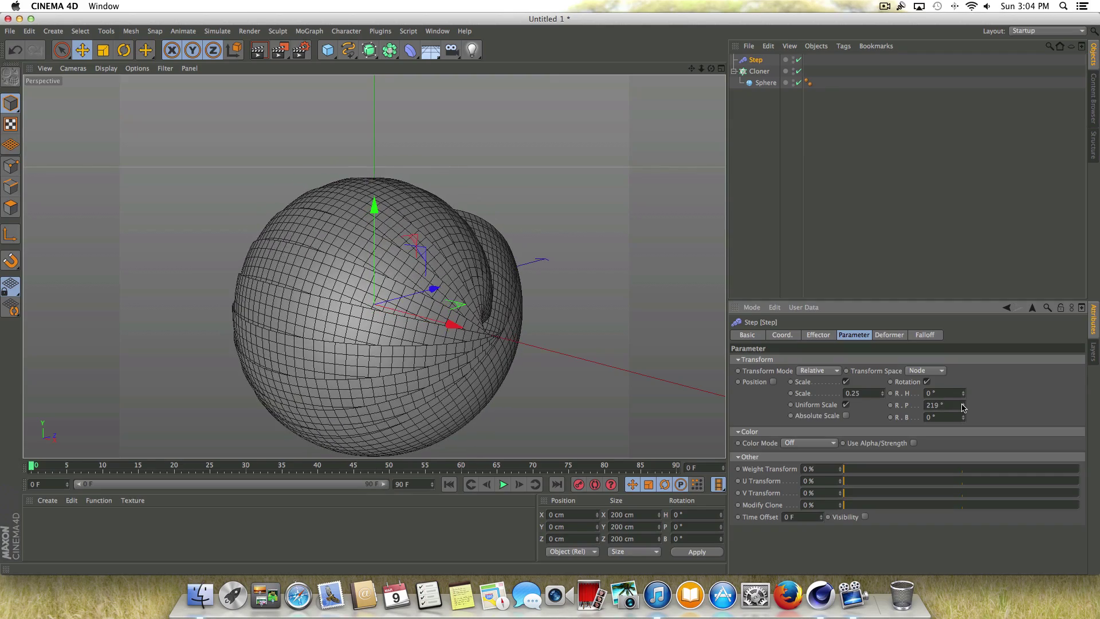
pyautogui.press('super+r')
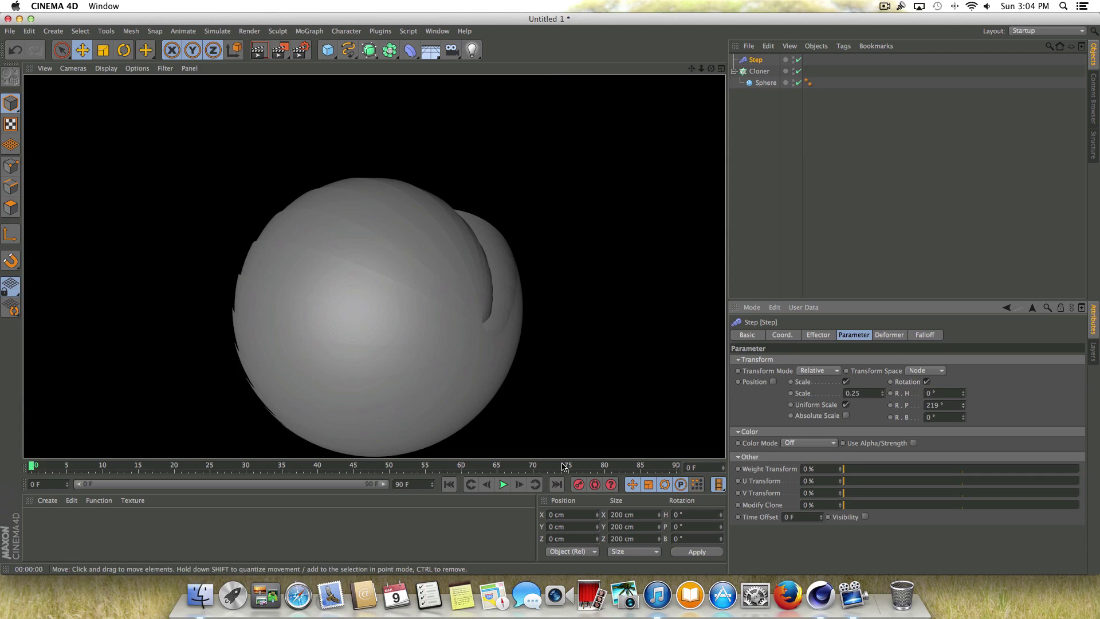
# Add the Ambient Occlusion post effect in the render settings.
pyautogui.click(301, 50)
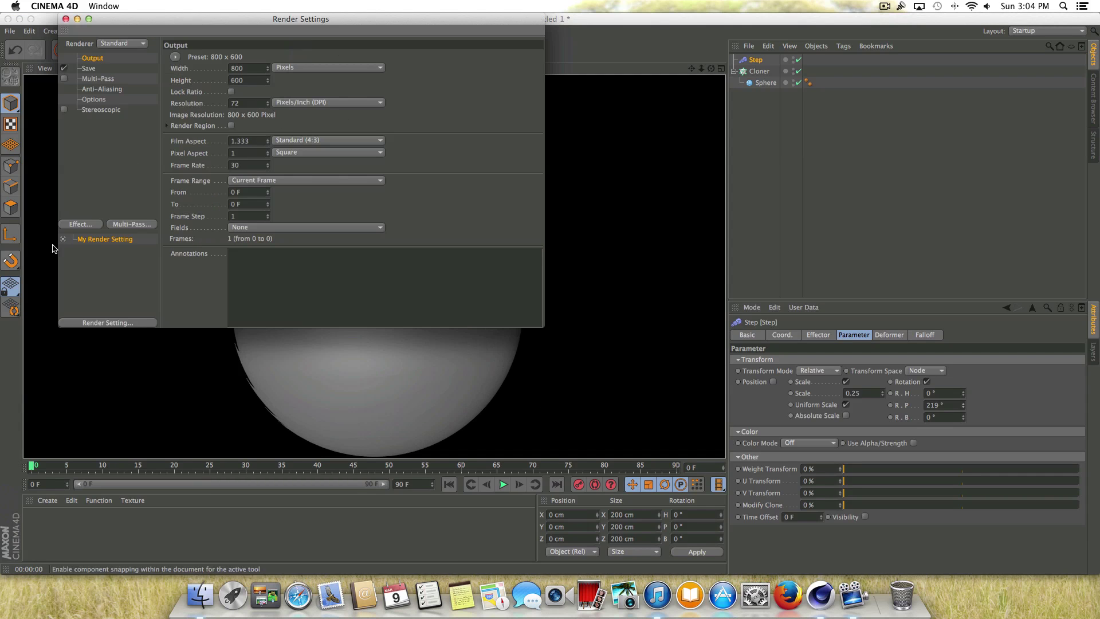
pyautogui.click(80, 224)
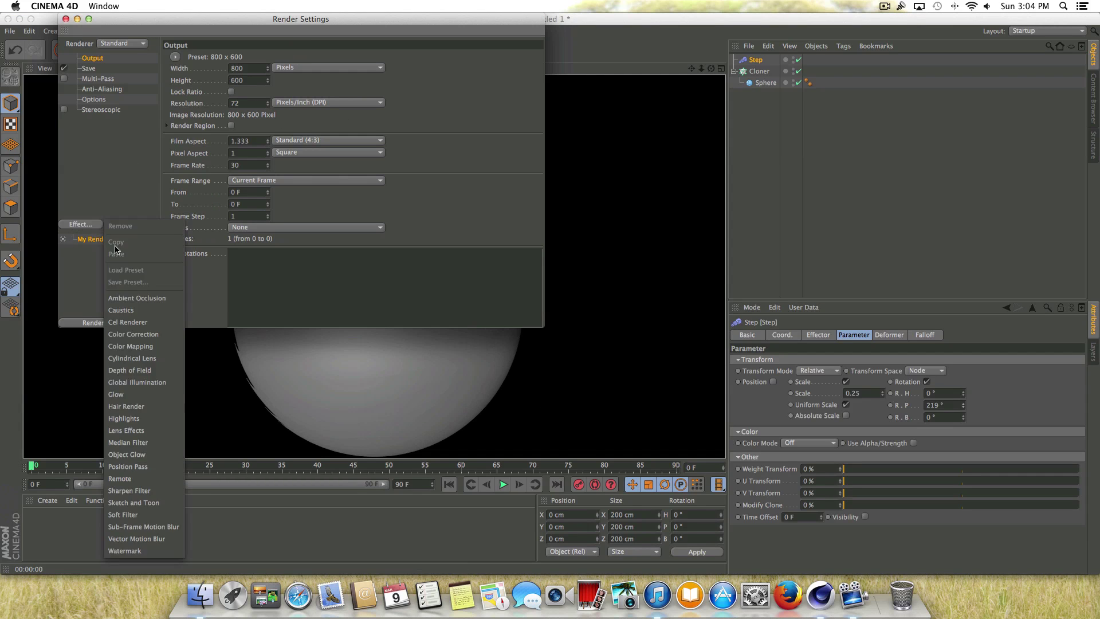
pyautogui.click(143, 300)
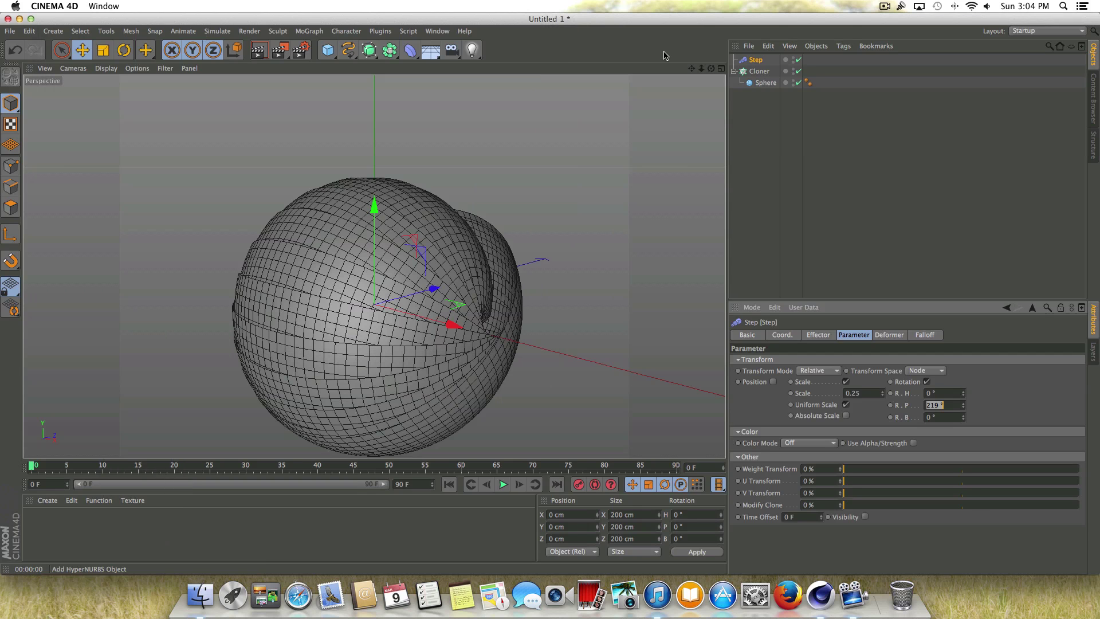
pyautogui.click(66, 19)
# Pan the ball up in the view, test-render it, and select the pitch value.
pyautogui.moveTo(691, 68); pyautogui.dragTo(696, 41)
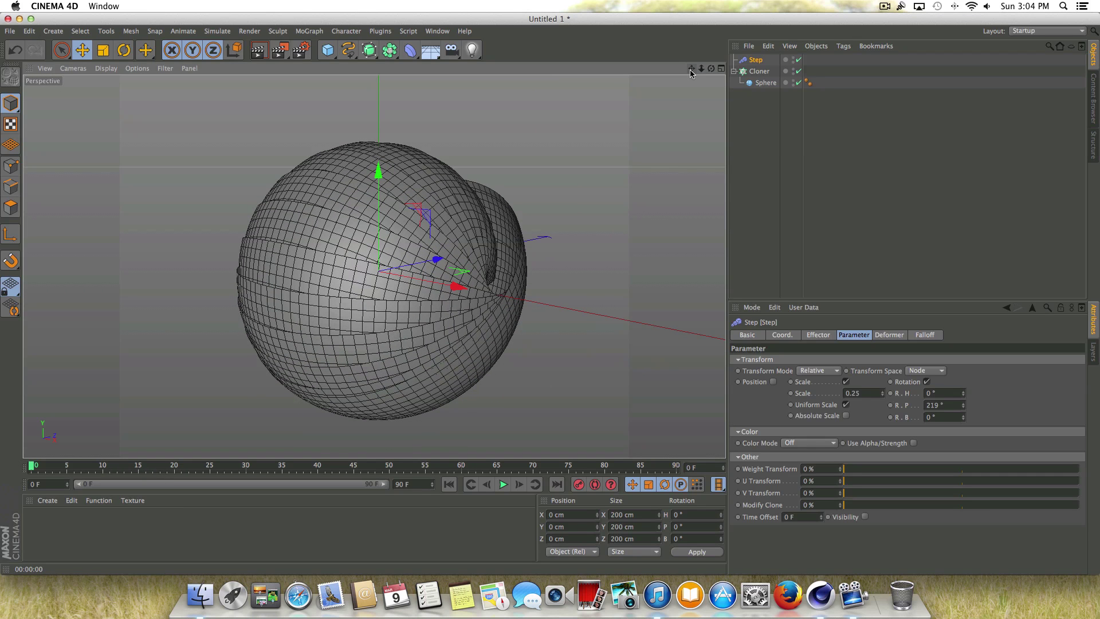
pyautogui.press('super+r')
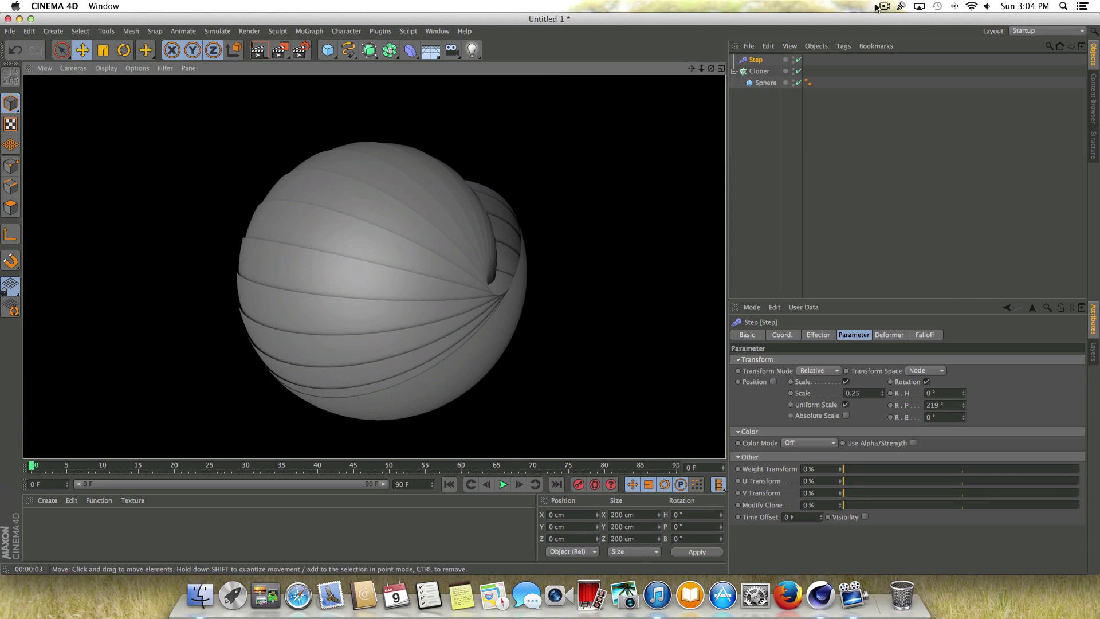
pyautogui.click(958, 404)
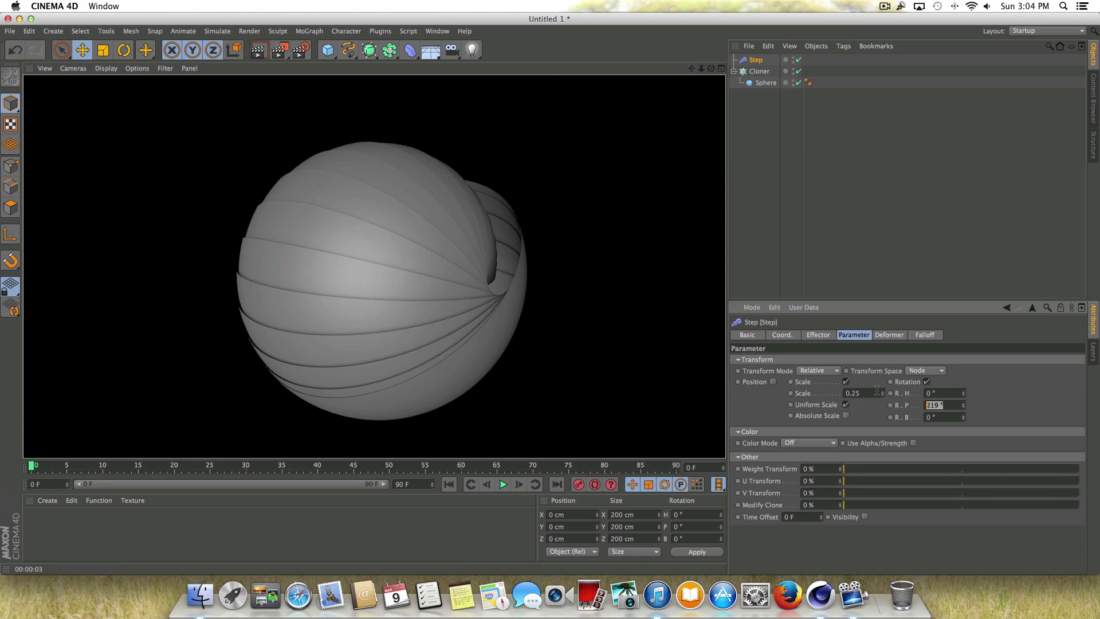
# Reset pitch to 0° and extend the animation and preview range to 500 frames.
pyautogui.write('0')
pyautogui.press('Return')
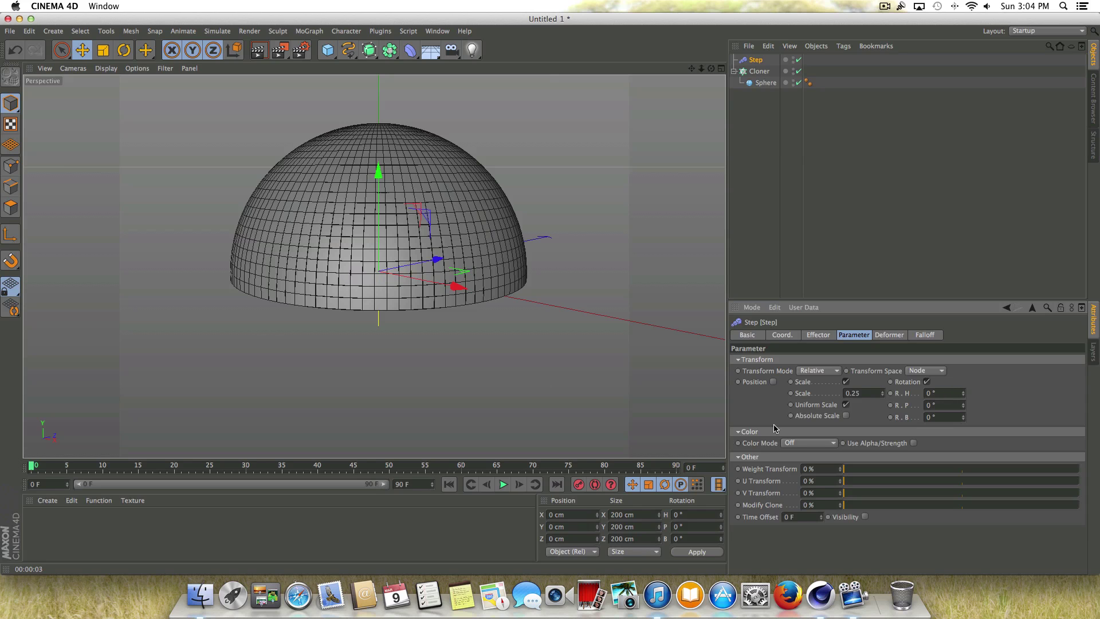
pyautogui.click(404, 484)
pyautogui.write('500')
pyautogui.press('Return')
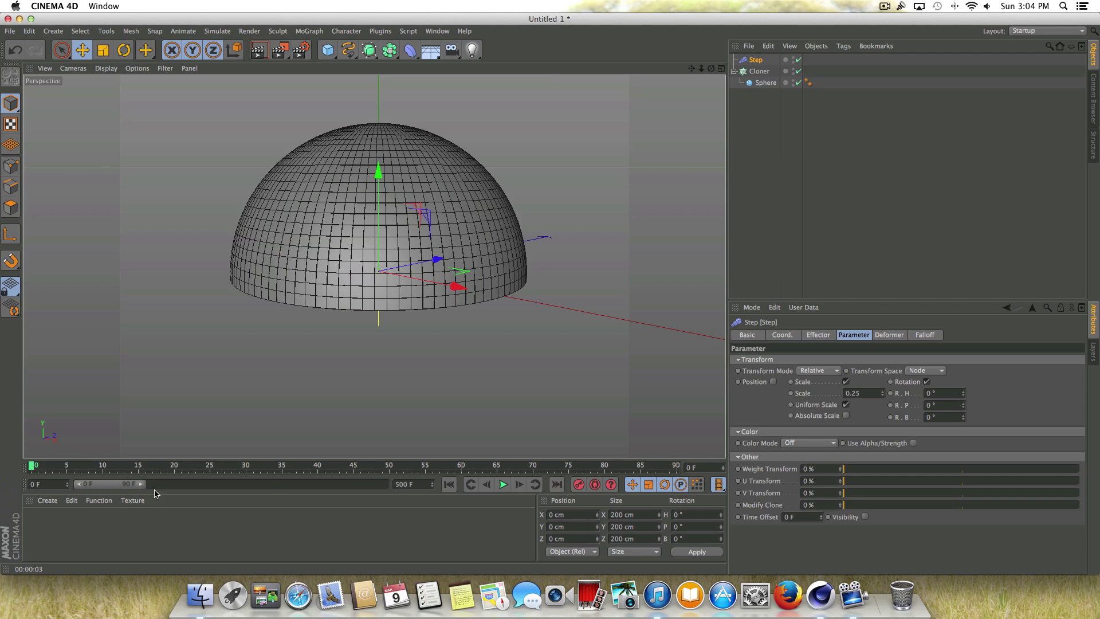
pyautogui.moveTo(145, 486); pyautogui.dragTo(385, 485)
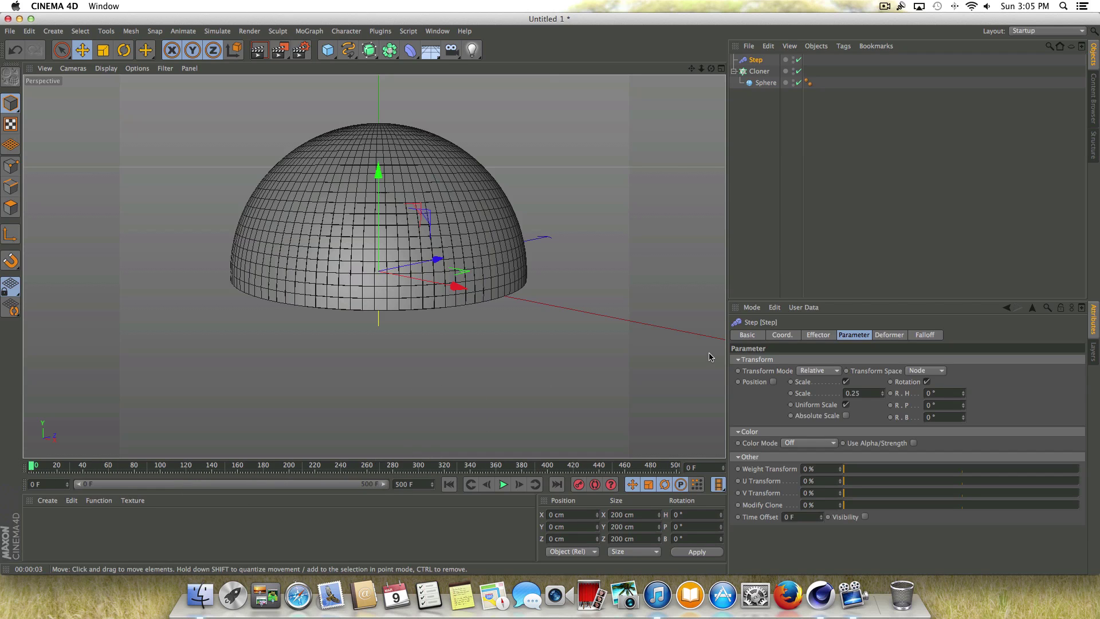
# Keyframe pitch at 0° on frame 0, then set it to 328° at frame 100.
pyautogui.keyDown('ctrl'); pyautogui.click(891, 405); pyautogui.keyUp('ctrl')
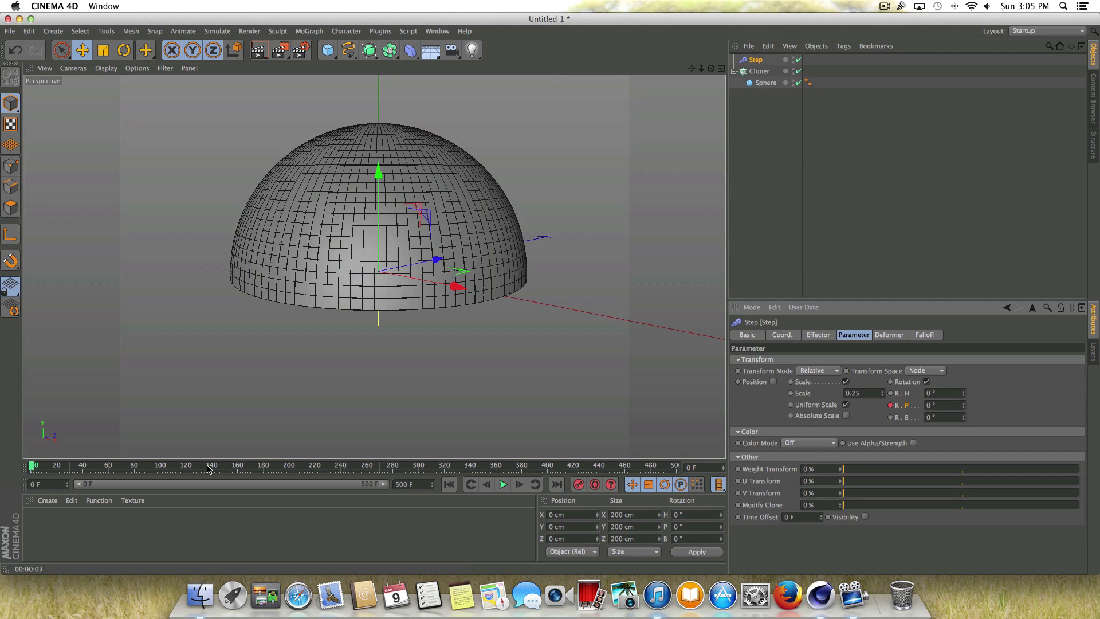
pyautogui.click(161, 468)
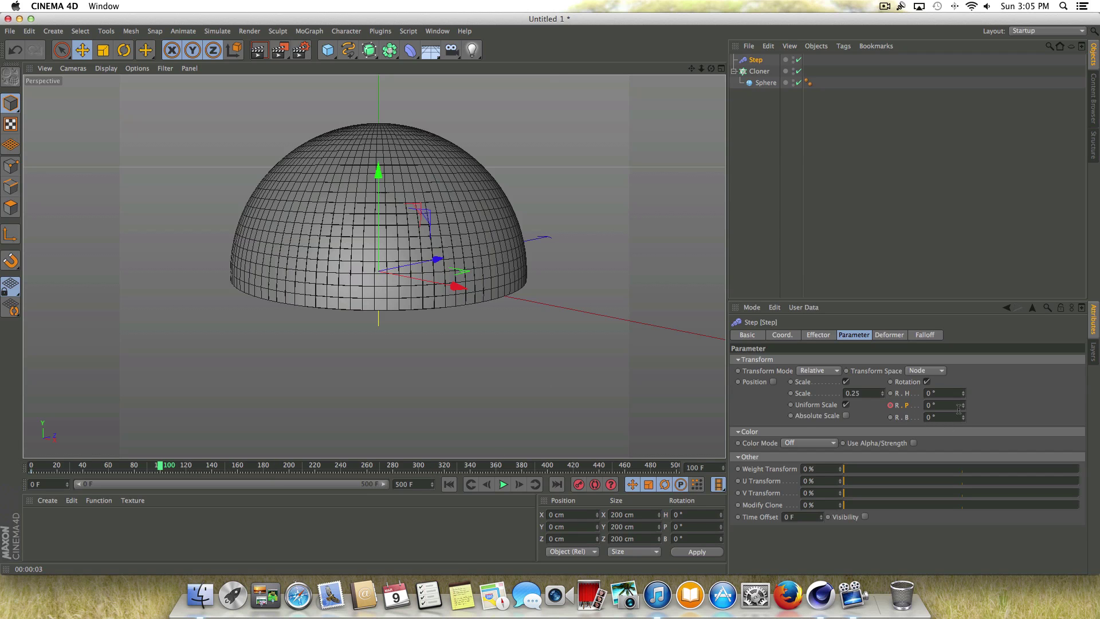
pyautogui.moveTo(964, 409); pyautogui.dragTo(854, 436)
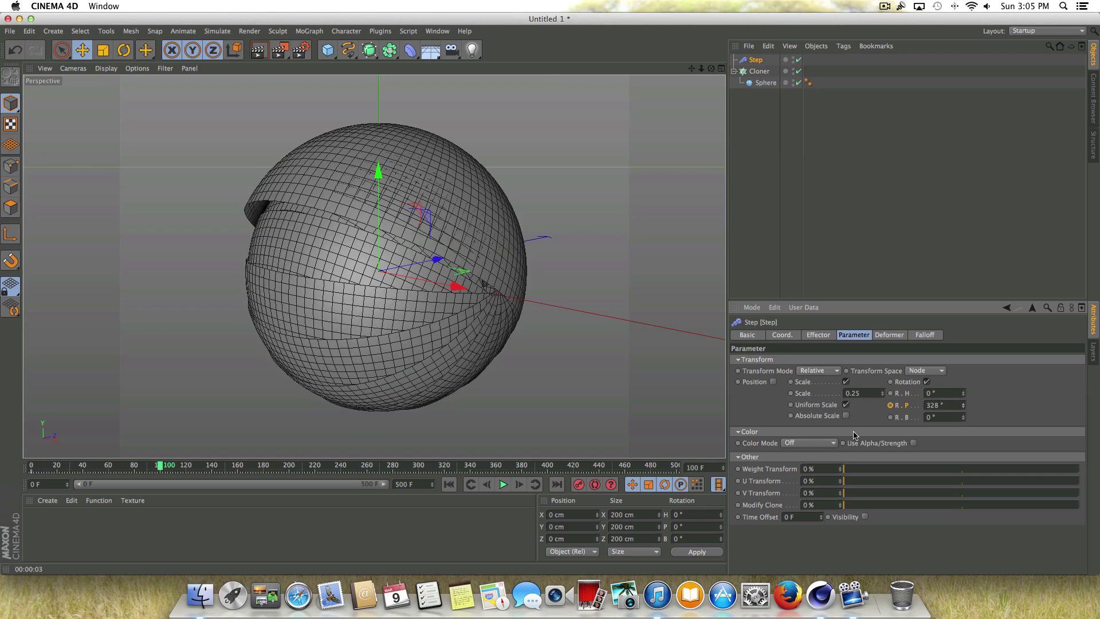
# Keyframe 328° pitch at frame 100, and heading 0° at frame 40 rising to 416° at frame 120.
pyautogui.click(891, 405)
pyautogui.moveTo(160, 465); pyautogui.dragTo(82, 464)
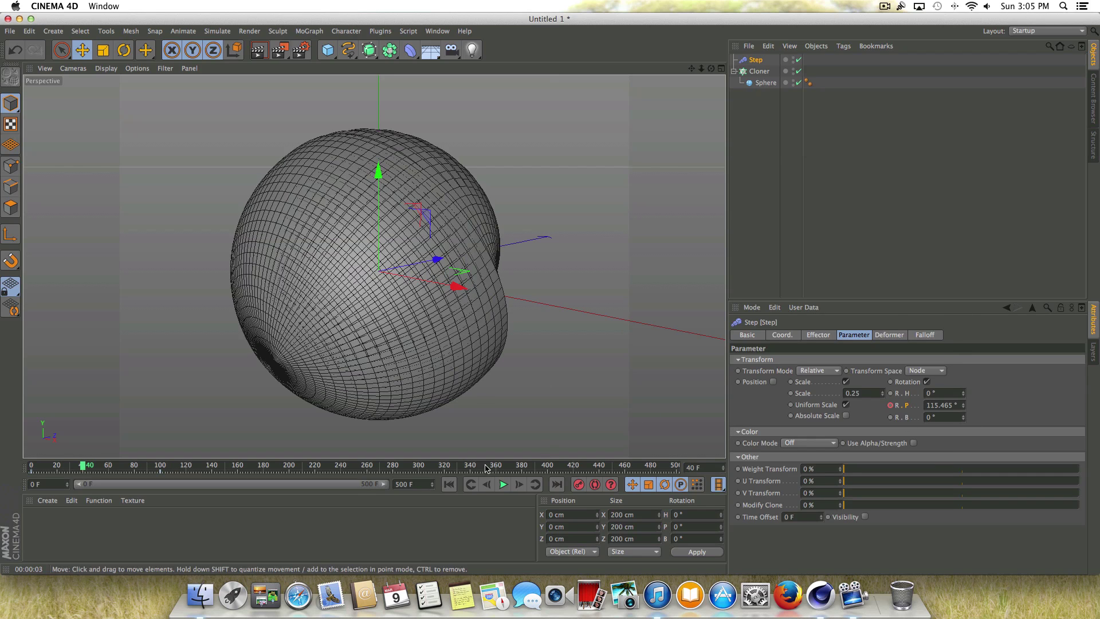
pyautogui.keyDown('ctrl'); pyautogui.click(891, 393); pyautogui.keyUp('ctrl')
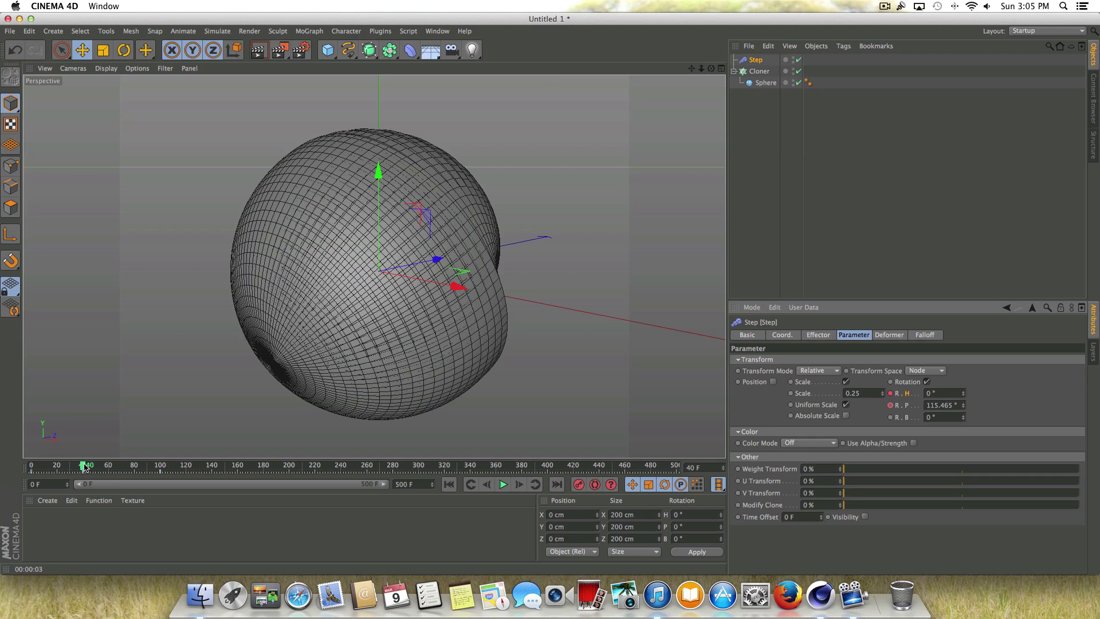
pyautogui.moveTo(83, 467); pyautogui.dragTo(186, 467)
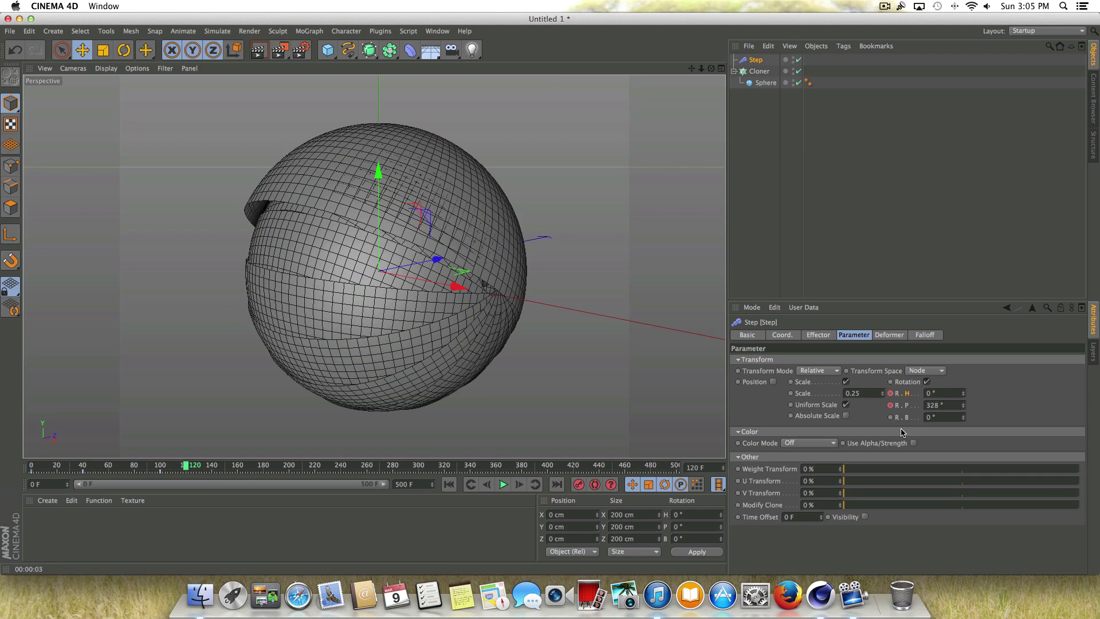
pyautogui.moveTo(964, 394); pyautogui.dragTo(964, 344)
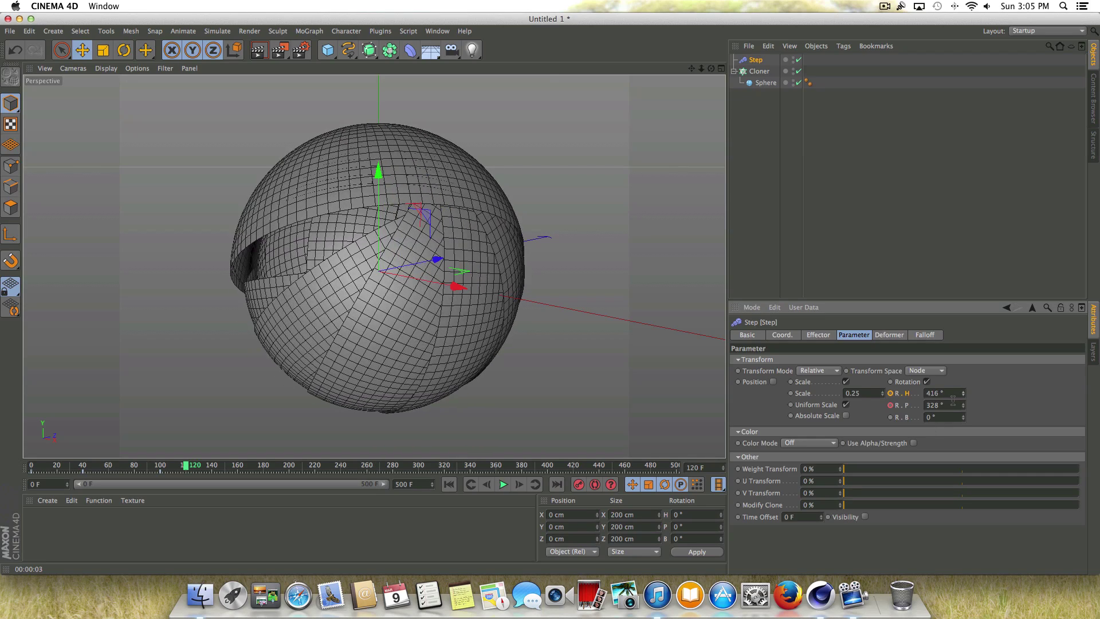
pyautogui.click(890, 393)
# Keyframe bank at 0° around frame 60, then raise it to 391° at frame 140.
pyautogui.moveTo(191, 467); pyautogui.dragTo(109, 465)
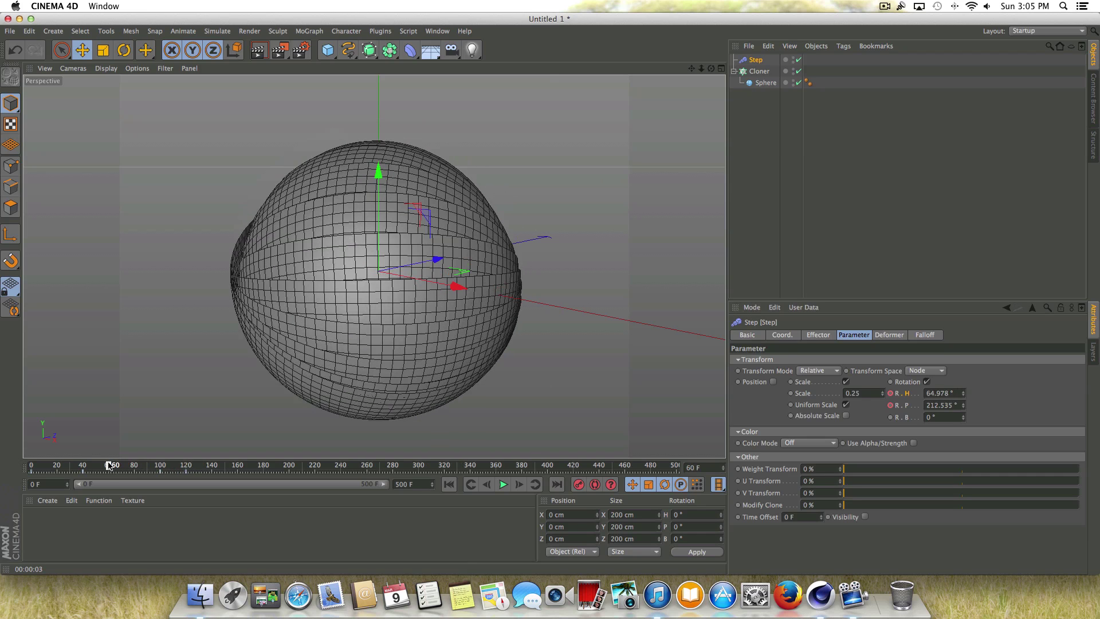
pyautogui.click(889, 418)
pyautogui.moveTo(111, 460); pyautogui.dragTo(212, 456)
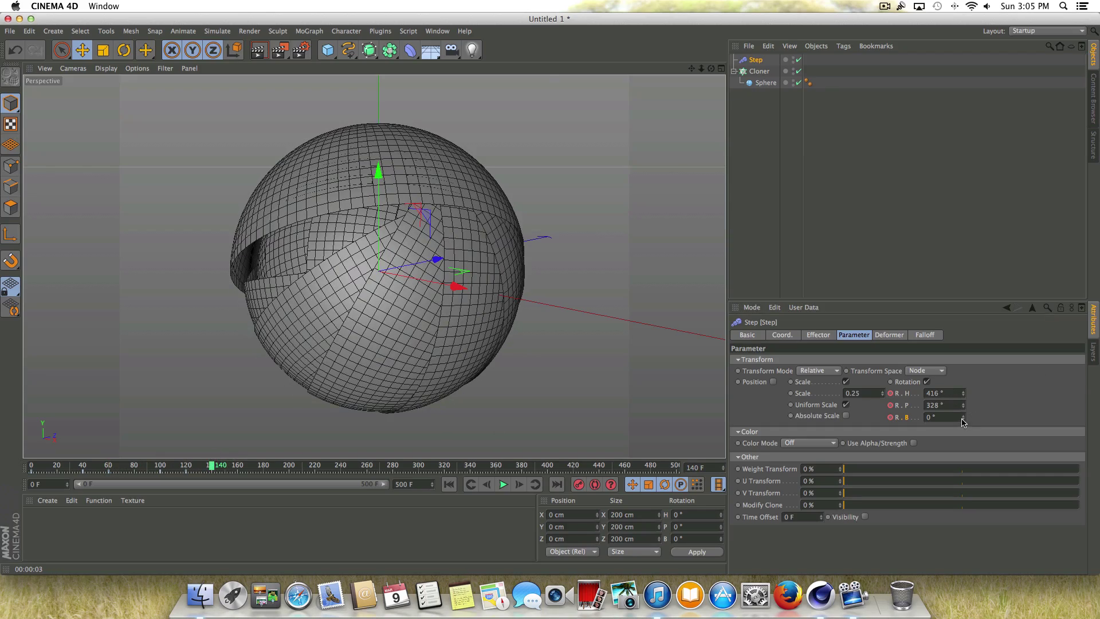
pyautogui.moveTo(963, 418)
pyautogui.mouseDown()
pyautogui.moveTo(1009, 418)
pyautogui.moveTo(964, 420)
pyautogui.mouseUp()
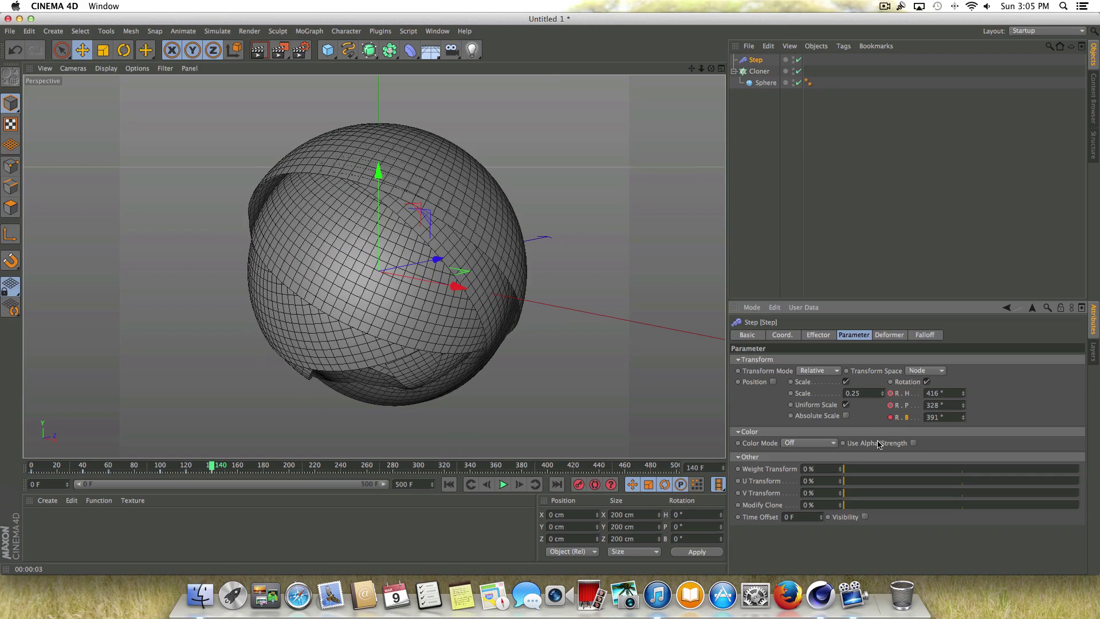
# Play the animation, then set heading, pitch and bank to 0° at frame 190.
pyautogui.click(450, 486)
pyautogui.click(503, 485)
pyautogui.click(267, 467)
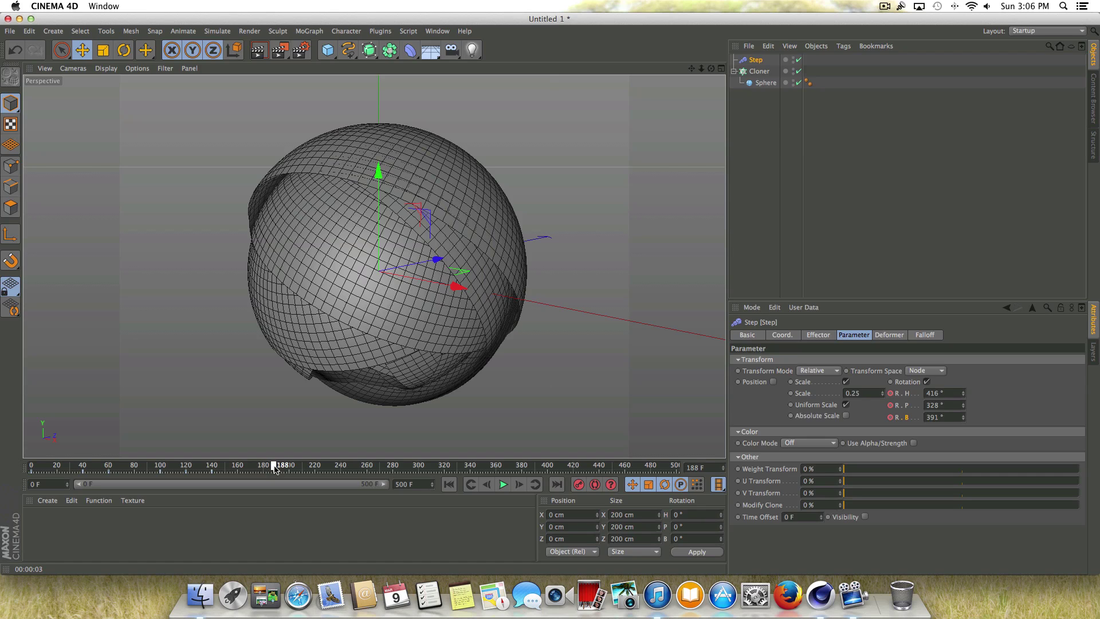
pyautogui.click(947, 393)
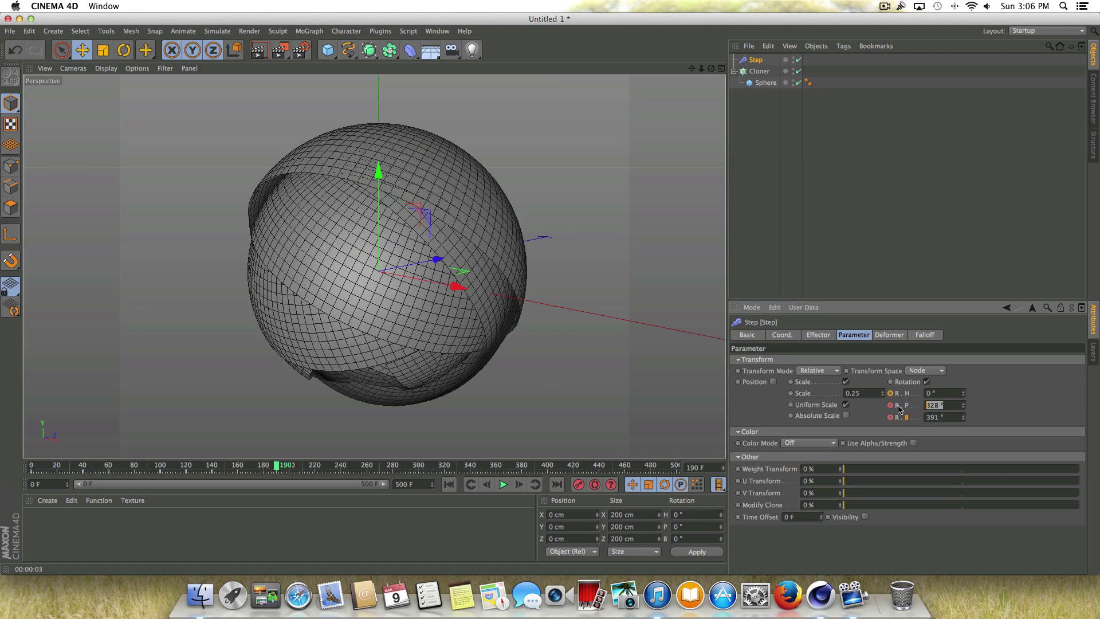
pyautogui.press('Tab')
pyautogui.write('0')
pyautogui.press('Tab')
pyautogui.write('0')
pyautogui.press('Return')
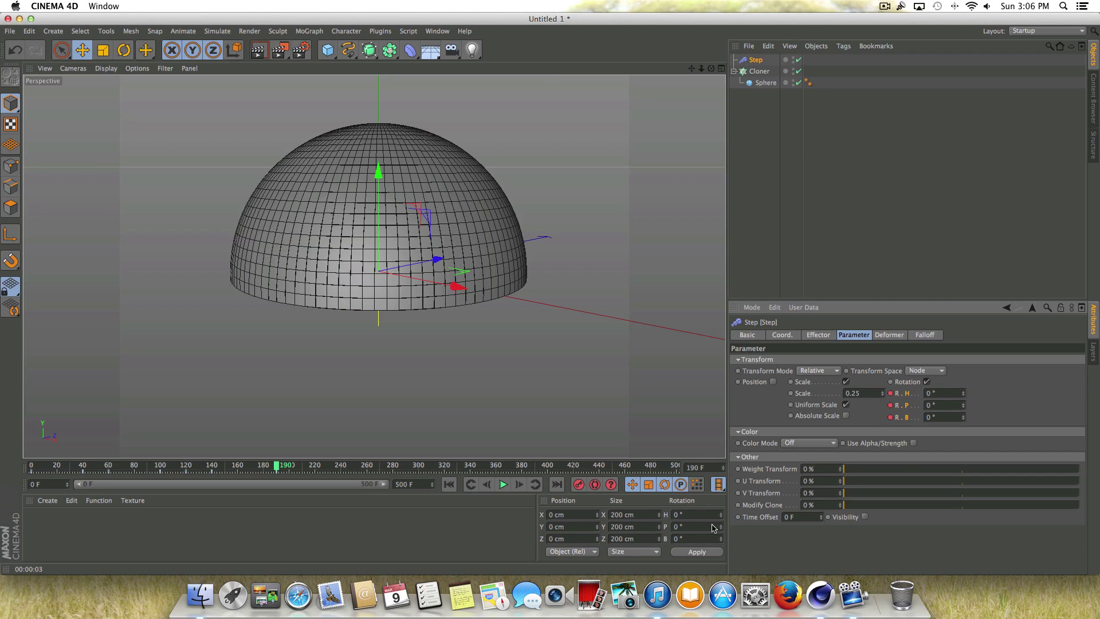
# Replay the animation from the start to review it, then stop near frame 200.
pyautogui.click(448, 485)
pyautogui.click(503, 484)
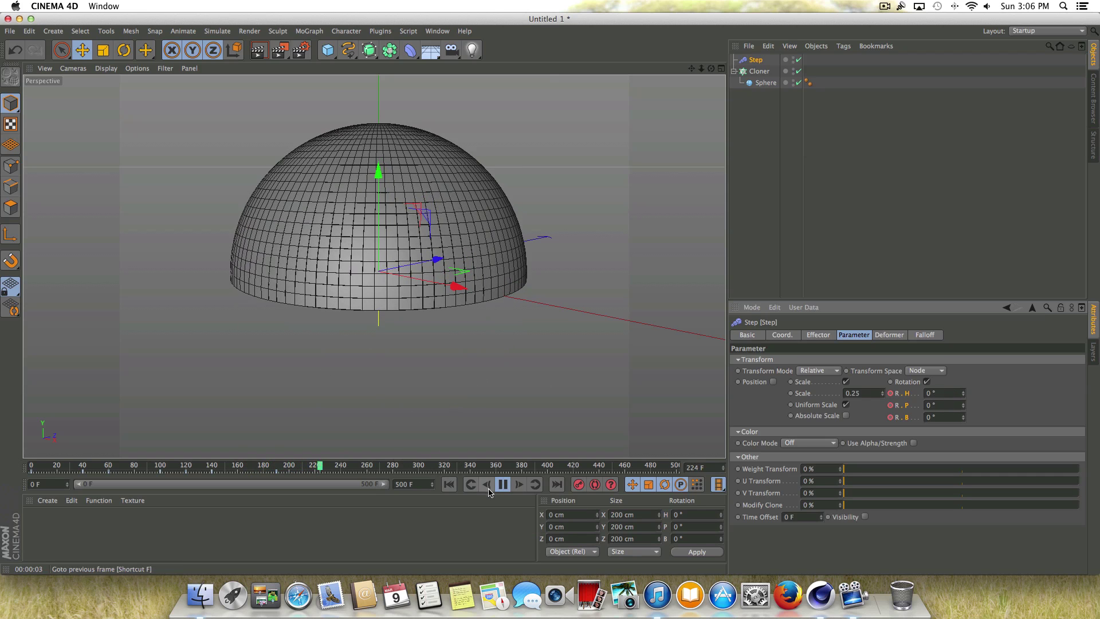
pyautogui.press('F8')
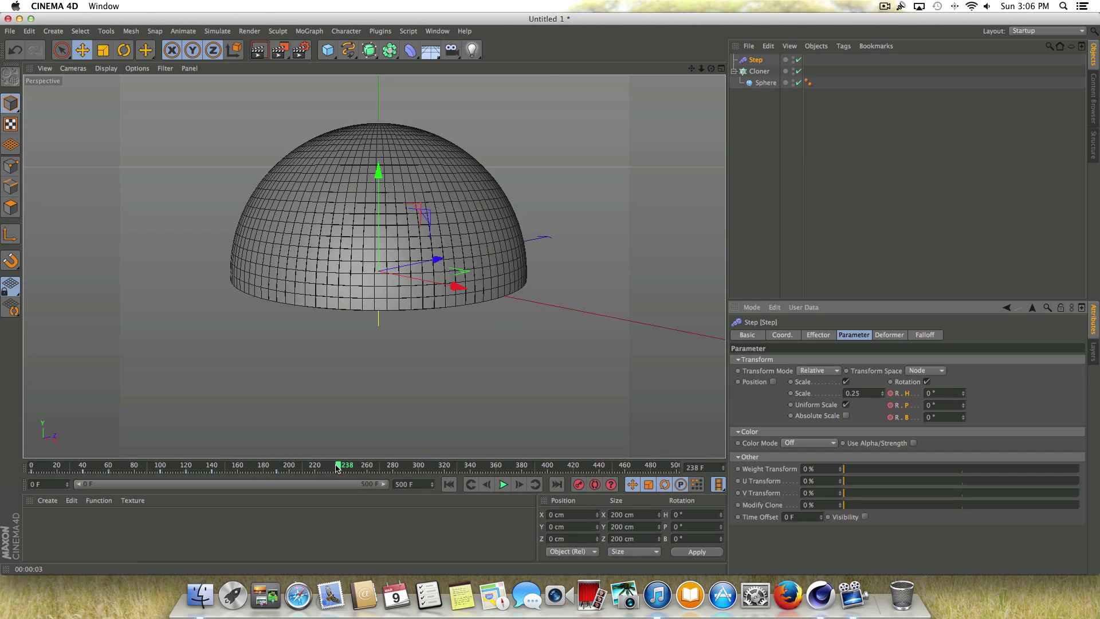
pyautogui.moveTo(337, 468); pyautogui.dragTo(288, 471)
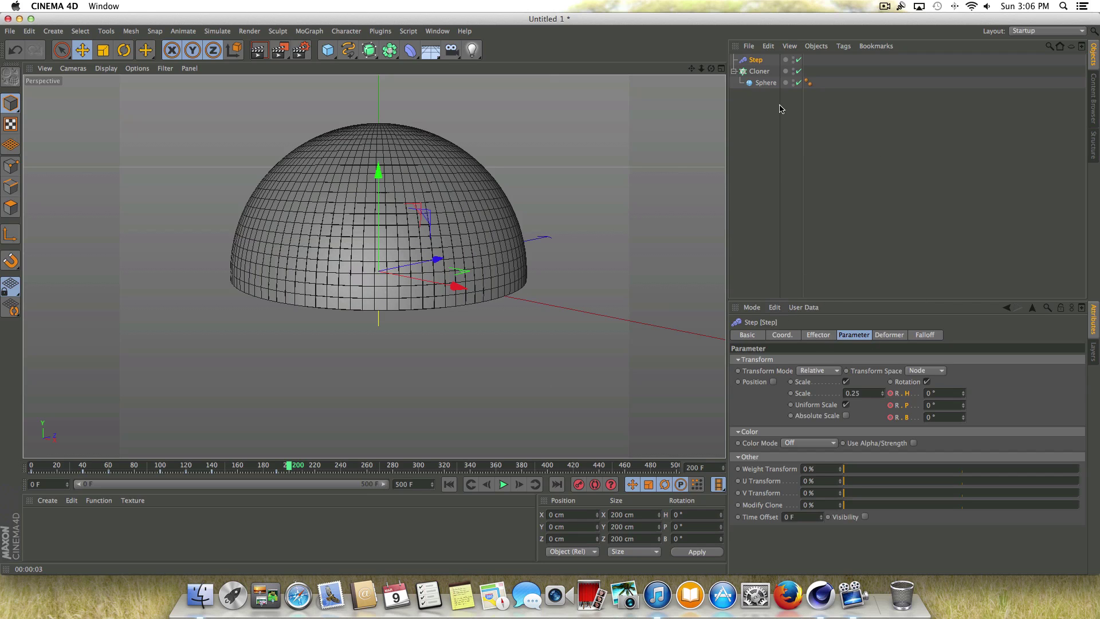
# At frame 200, set the Cloner's Visible in Editor and Renderer to Off and keyframe it.
pyautogui.click(758, 71)
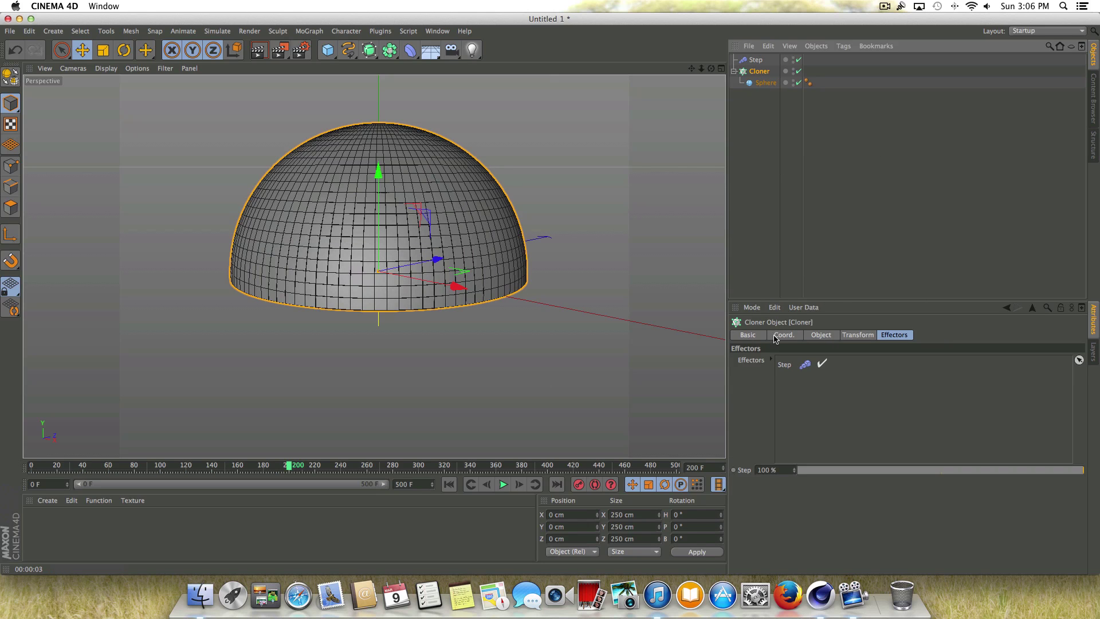
pyautogui.click(750, 335)
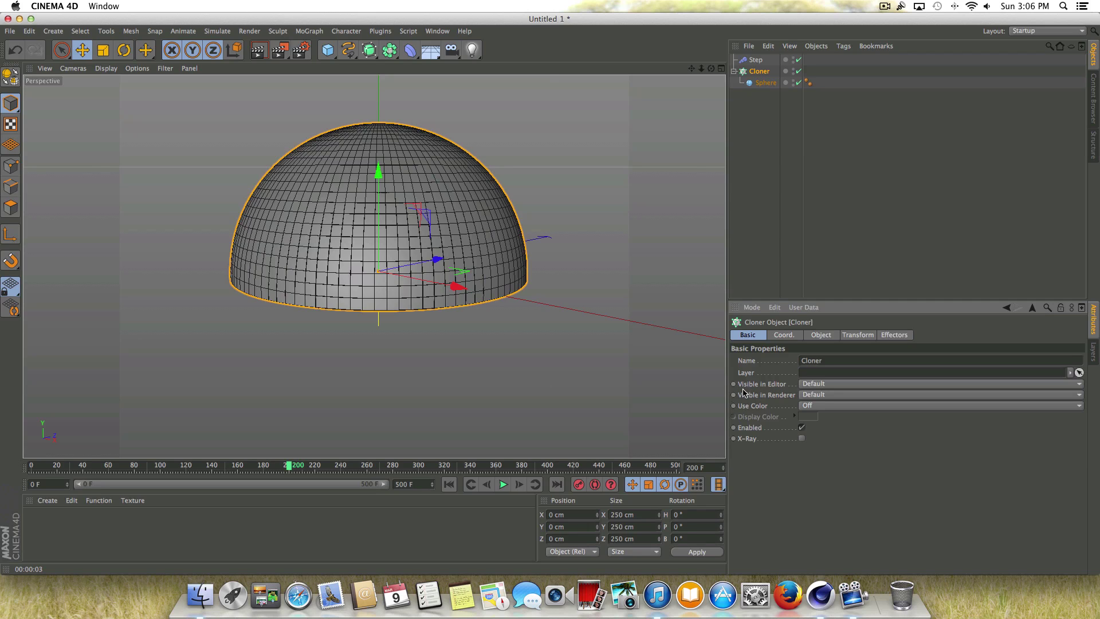
pyautogui.click(831, 385)
pyautogui.click(821, 412)
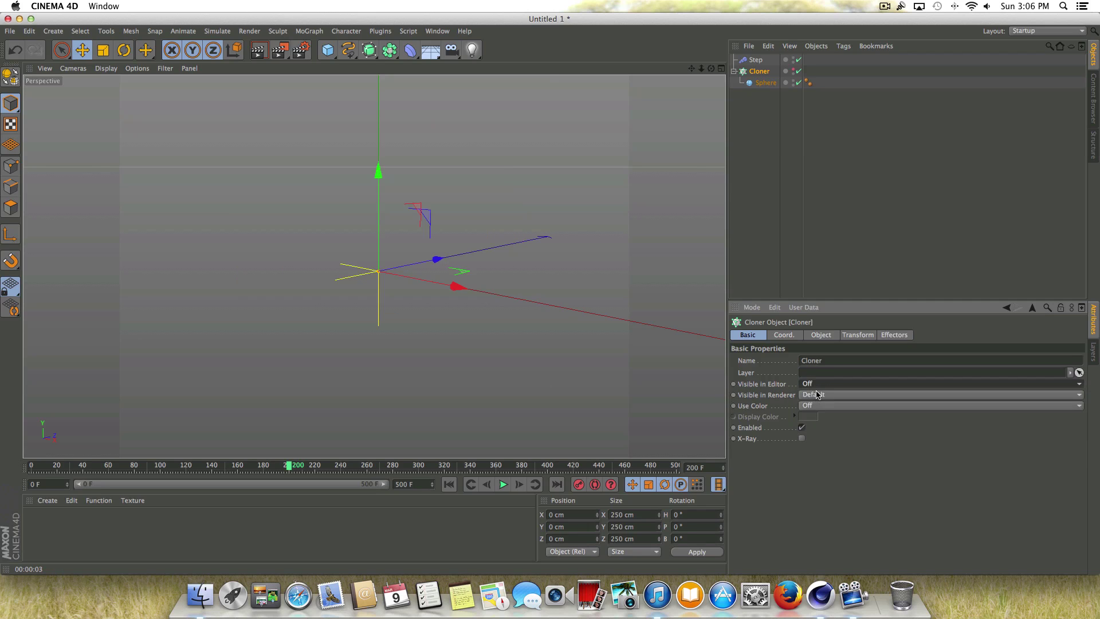
pyautogui.click(819, 395)
pyautogui.click(816, 431)
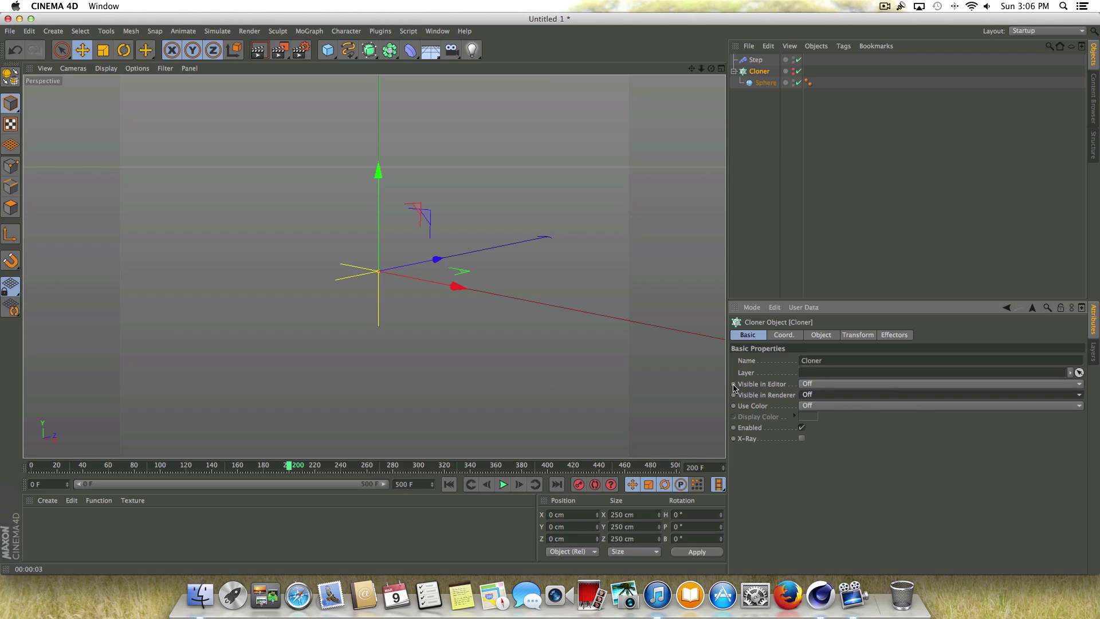
pyautogui.click(733, 384)
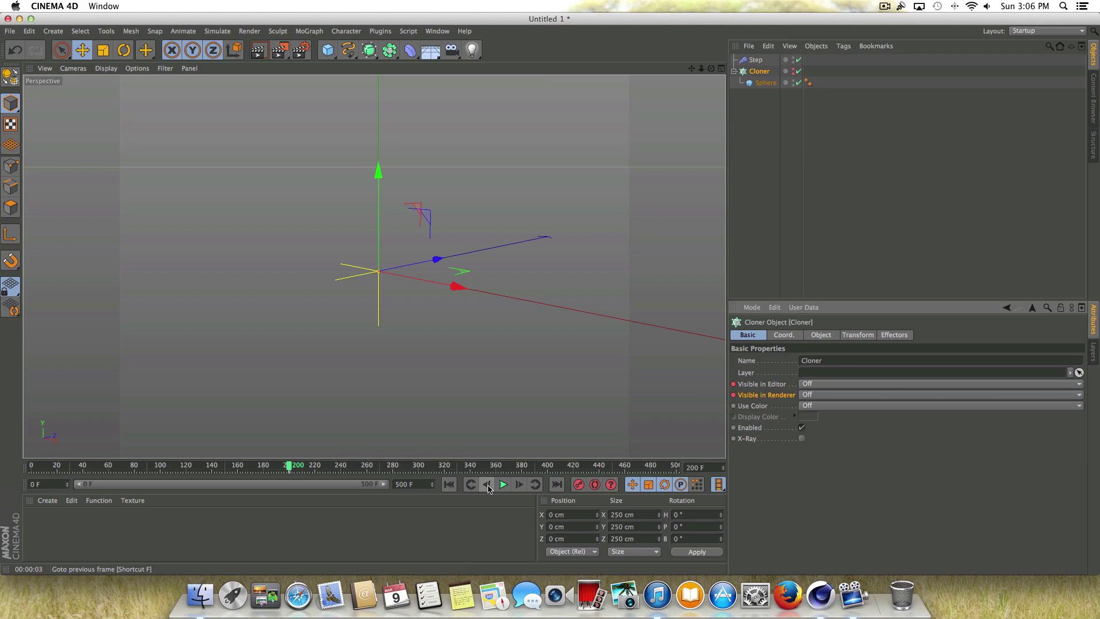
# At frame 0, set both Cloner visibilities back On and keyframe them.
pyautogui.click(449, 485)
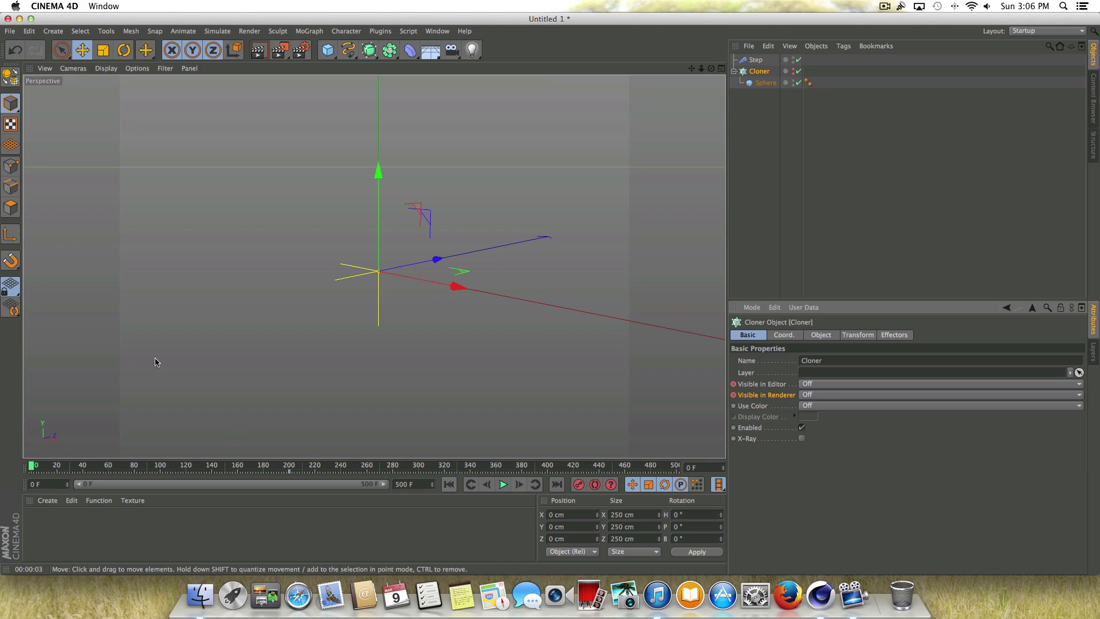
pyautogui.click(812, 383)
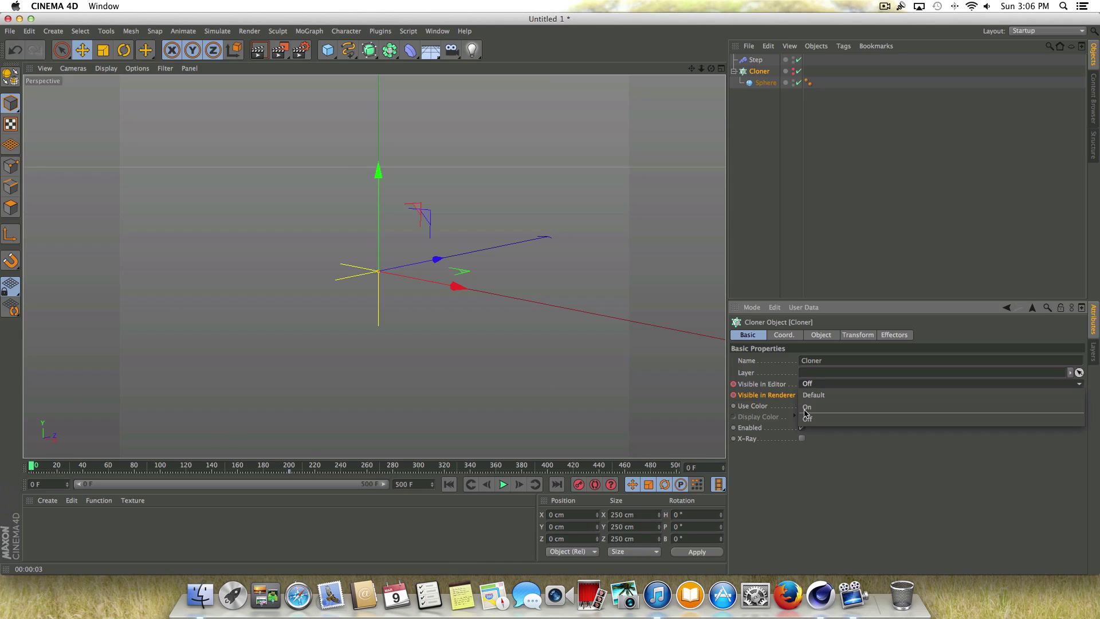
pyautogui.click(811, 392)
pyautogui.click(812, 395)
pyautogui.click(809, 405)
pyautogui.keyDown('ctrl'); pyautogui.click(733, 384); pyautogui.keyUp('ctrl')
pyautogui.keyDown('ctrl'); pyautogui.click(734, 395); pyautogui.keyUp('ctrl')
# Play the animation to check the clones vanish, then return to frame 0.
pyautogui.click(503, 486)
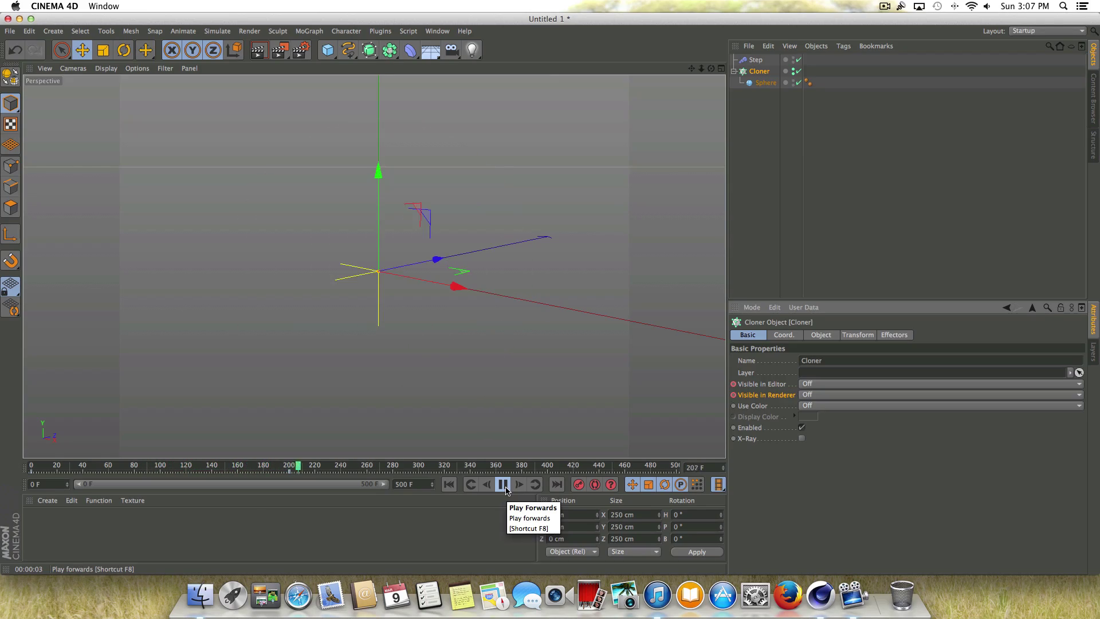
pyautogui.click(503, 484)
pyautogui.click(449, 484)
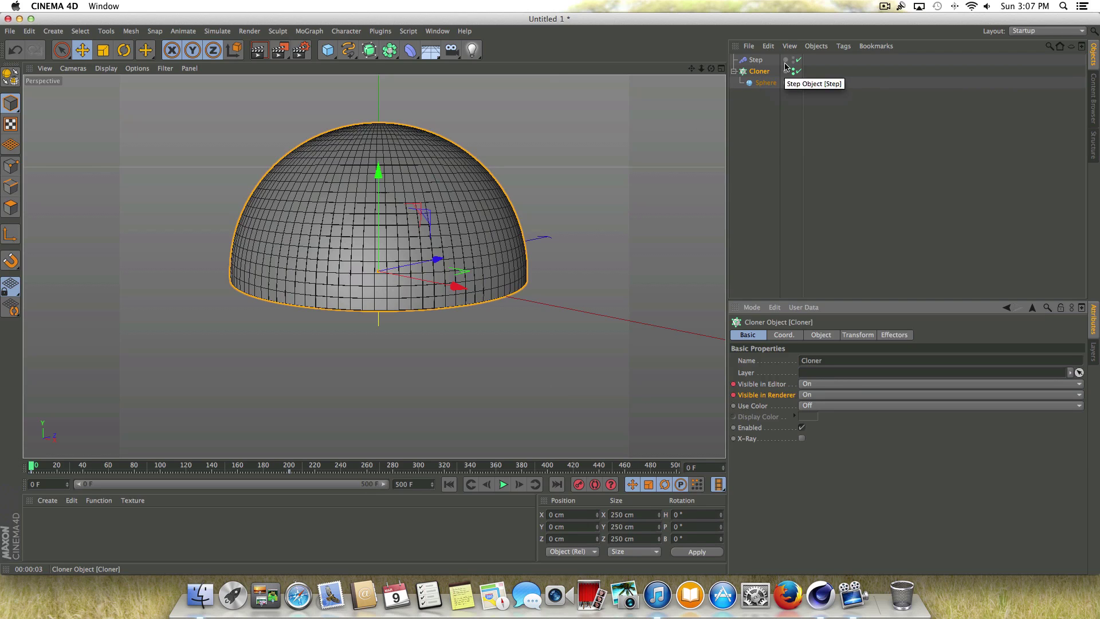
# Copy and paste the Cloner with its Step effector and lift the duplicate above the original.
pyautogui.keyDown('ctrl'); pyautogui.click(758, 60); pyautogui.keyUp('ctrl')
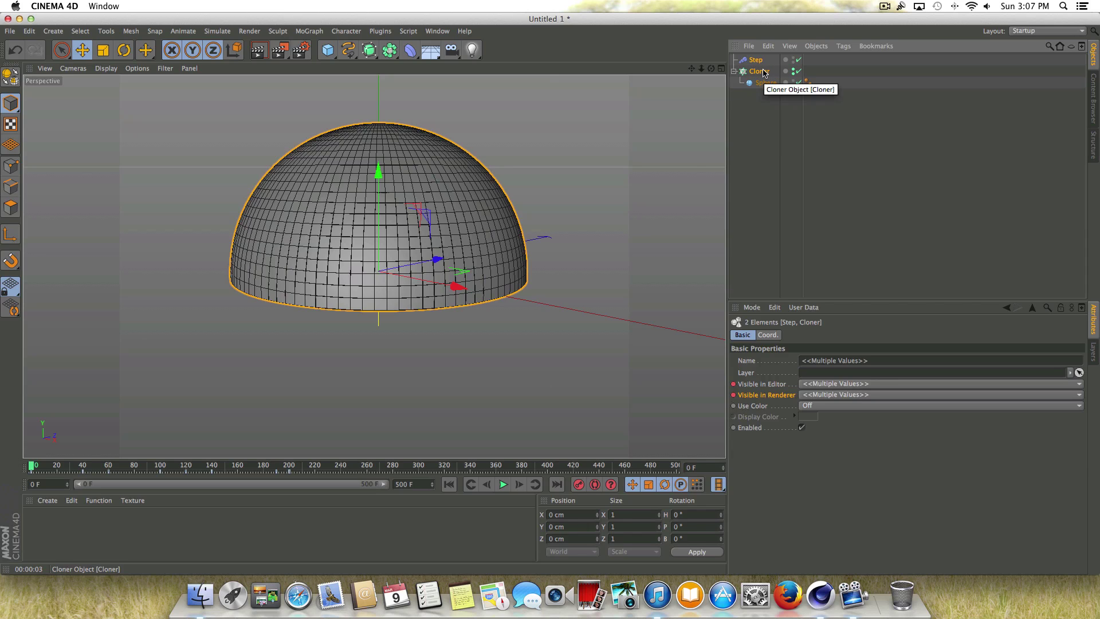
pyautogui.press('super+c')
pyautogui.press('super+v')
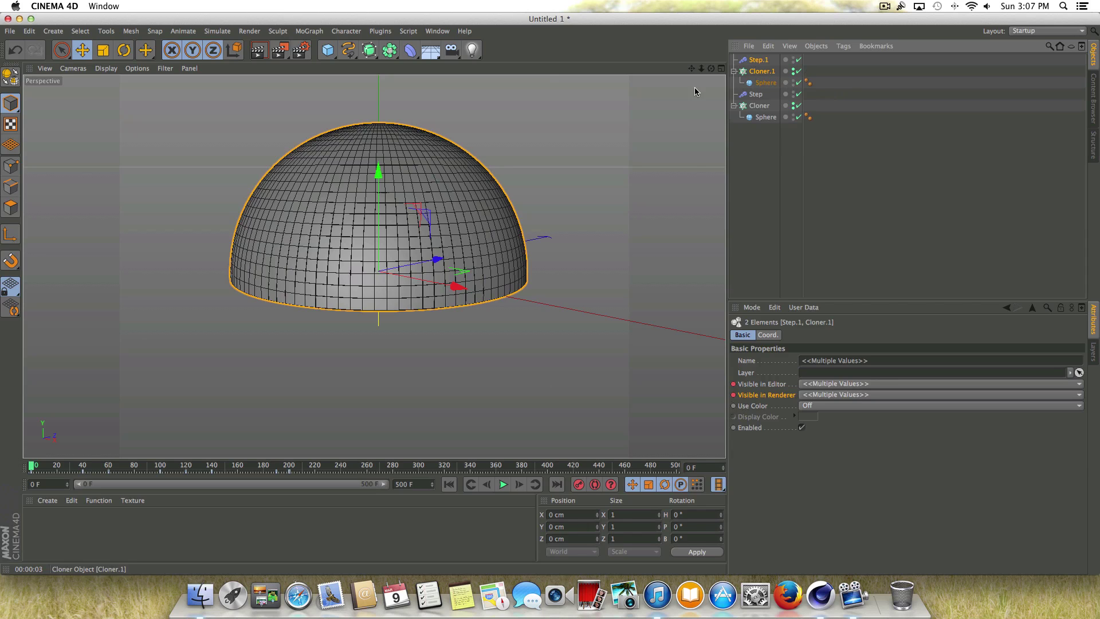
pyautogui.moveTo(457, 286)
pyautogui.mouseDown()
pyautogui.moveTo(366, 269)
pyautogui.moveTo(445, 284)
pyautogui.mouseUp()
pyautogui.moveTo(692, 68); pyautogui.dragTo(691, 106)
pyautogui.moveTo(378, 246); pyautogui.dragTo(406, 95)
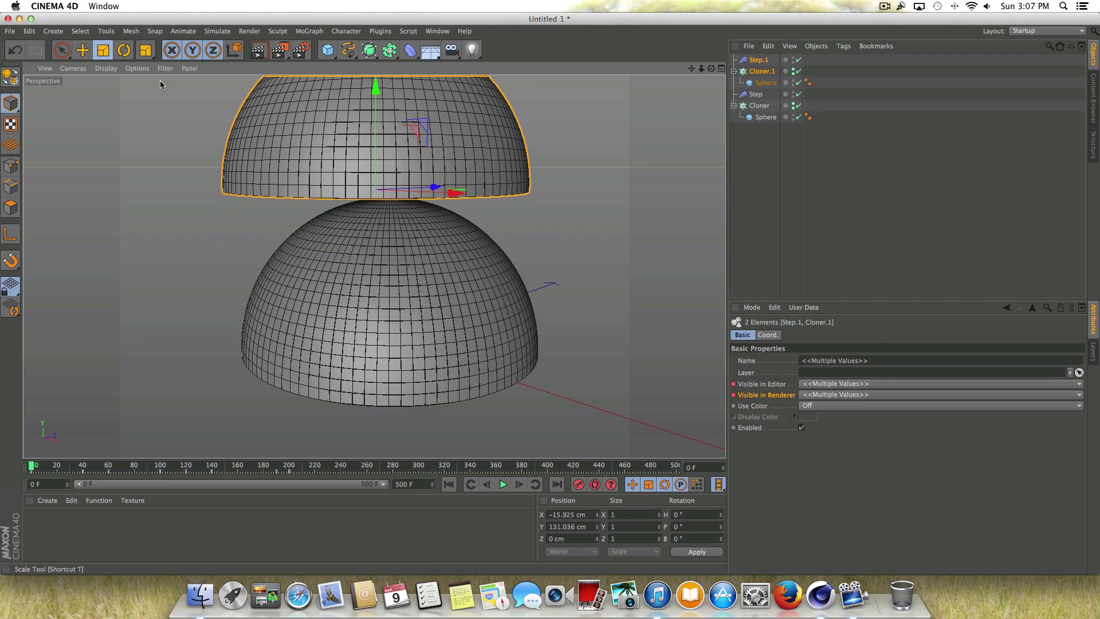
# Shrink the duplicate and raise it, centred, to about Y 222.843 cm above the original dome.
pyautogui.click(103, 50)
pyautogui.moveTo(232, 150); pyautogui.dragTo(103, 209)
pyautogui.click(82, 50)
pyautogui.moveTo(376, 89); pyautogui.dragTo(376, 63)
pyautogui.moveTo(451, 167); pyautogui.dragTo(475, 167)
pyautogui.moveTo(701, 68); pyautogui.dragTo(665, 64)
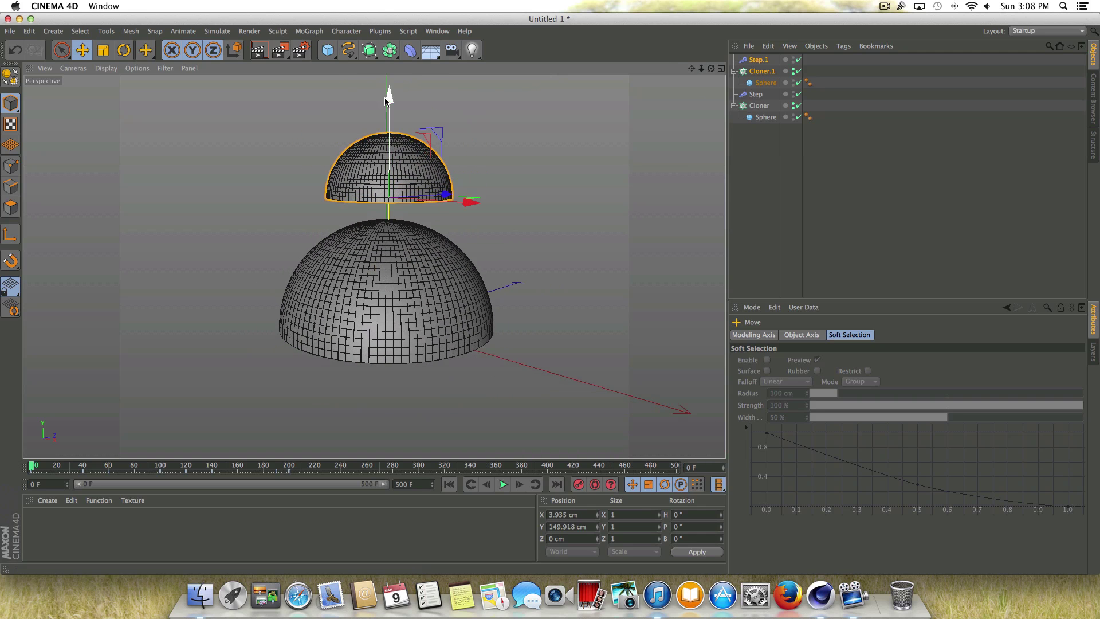
pyautogui.moveTo(385, 101); pyautogui.dragTo(387, 113)
# Play the animation through, then stop and rewind to frame 0.
pyautogui.click(504, 484)
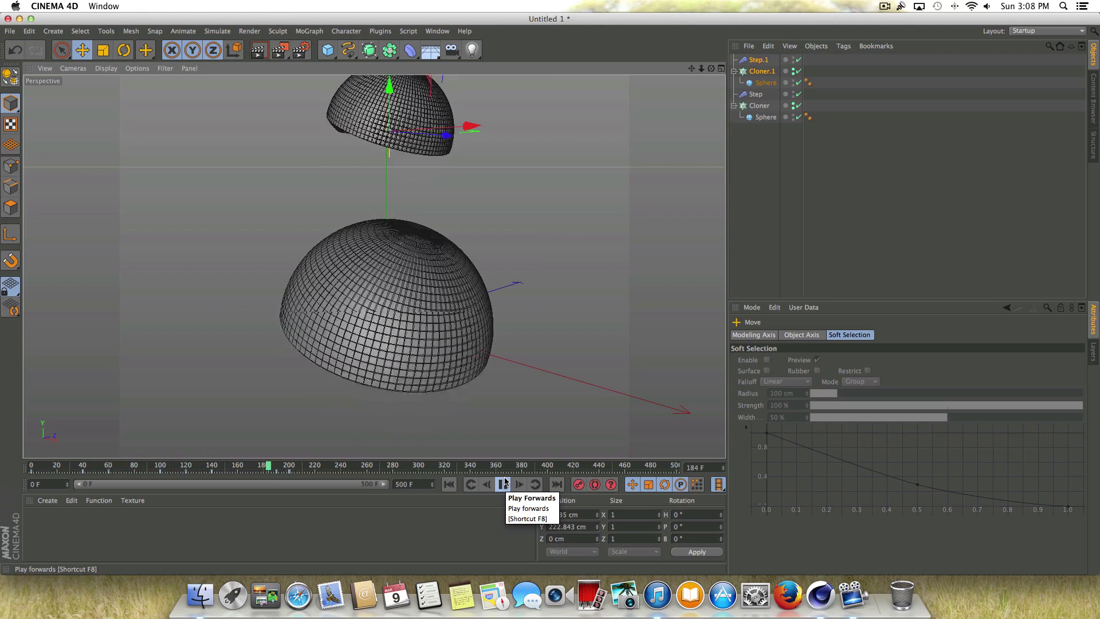
pyautogui.click(504, 483)
pyautogui.click(449, 484)
# Select the copy's Step.1 effector and show its parameters, with scale at 0.25.
pyautogui.click(765, 73)
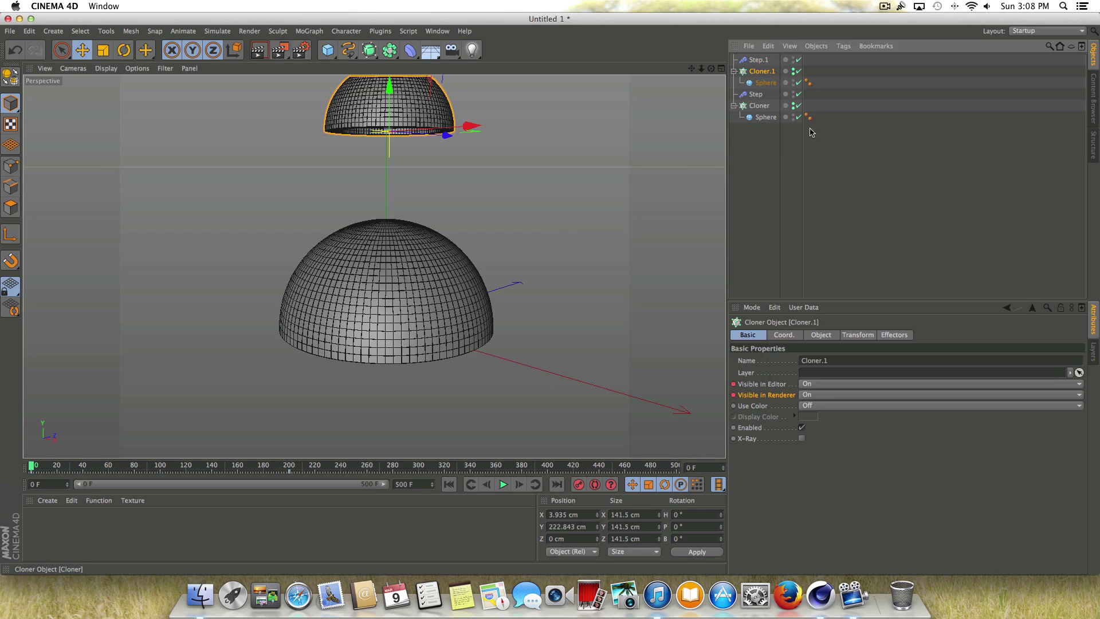
pyautogui.click(762, 61)
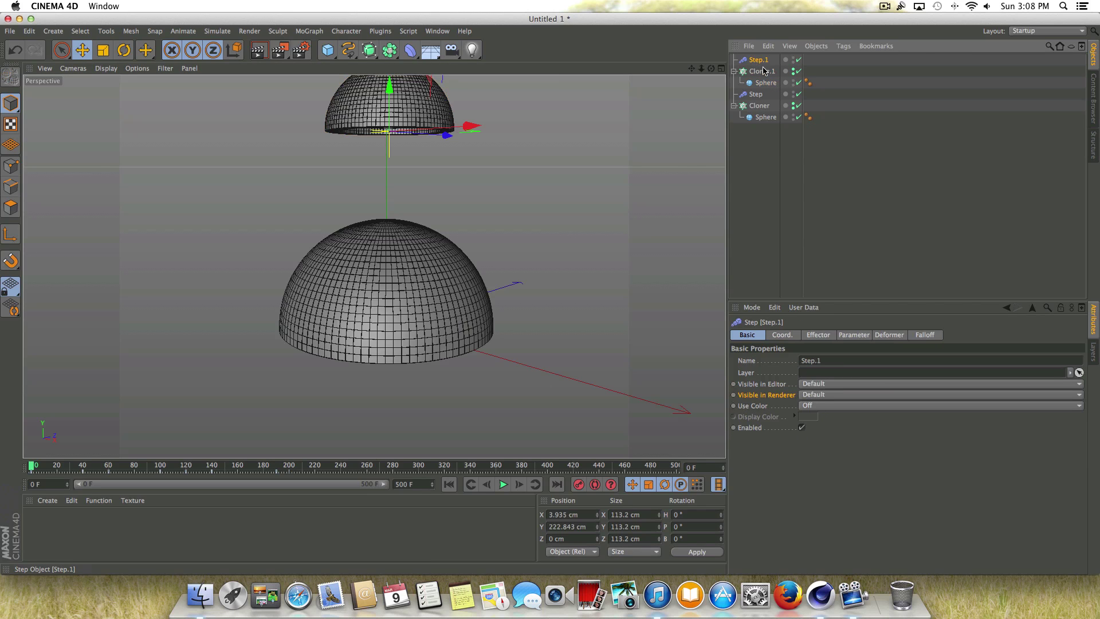
pyautogui.click(863, 336)
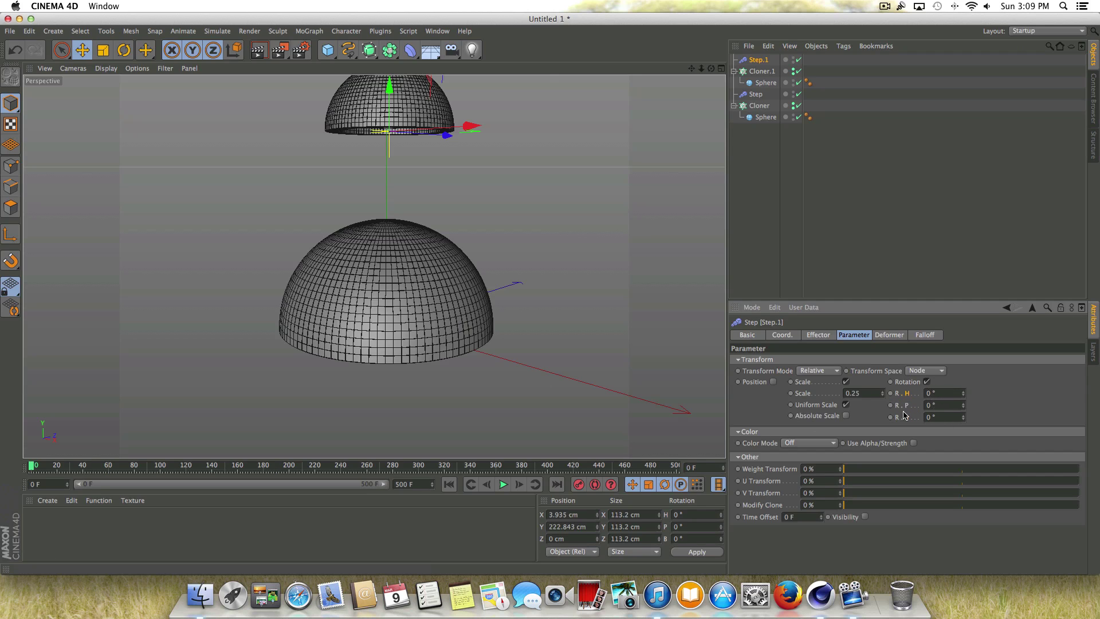
# Preview the animation, then set Step.1's bank rotation to 231° at frame 60.
pyautogui.click(502, 485)
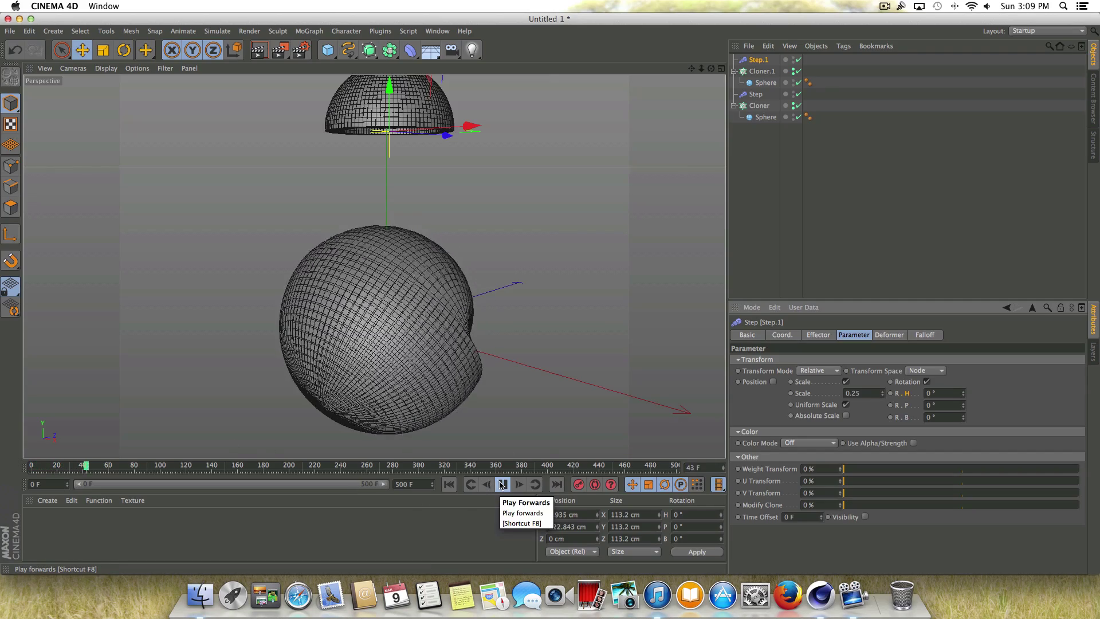
pyautogui.click(449, 484)
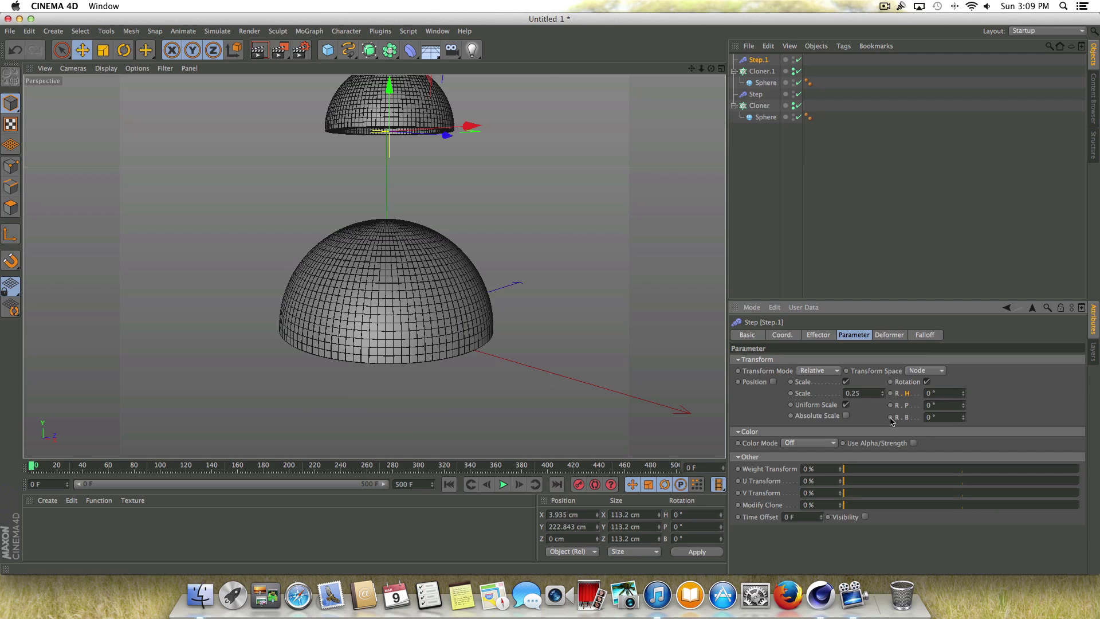
pyautogui.click(112, 466)
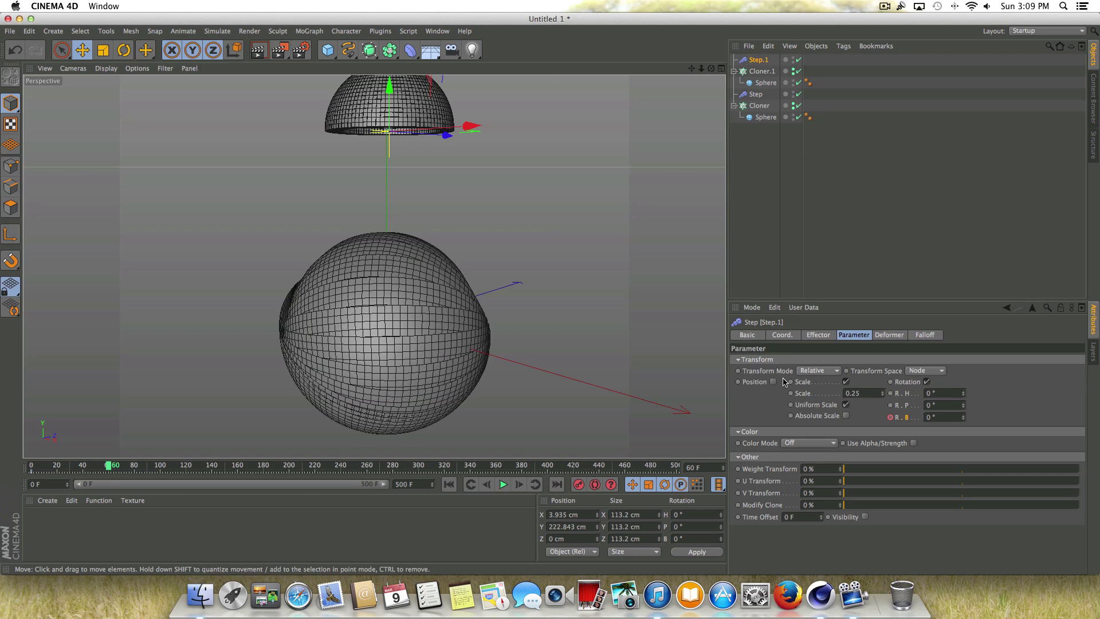
pyautogui.moveTo(963, 420); pyautogui.dragTo(897, 408)
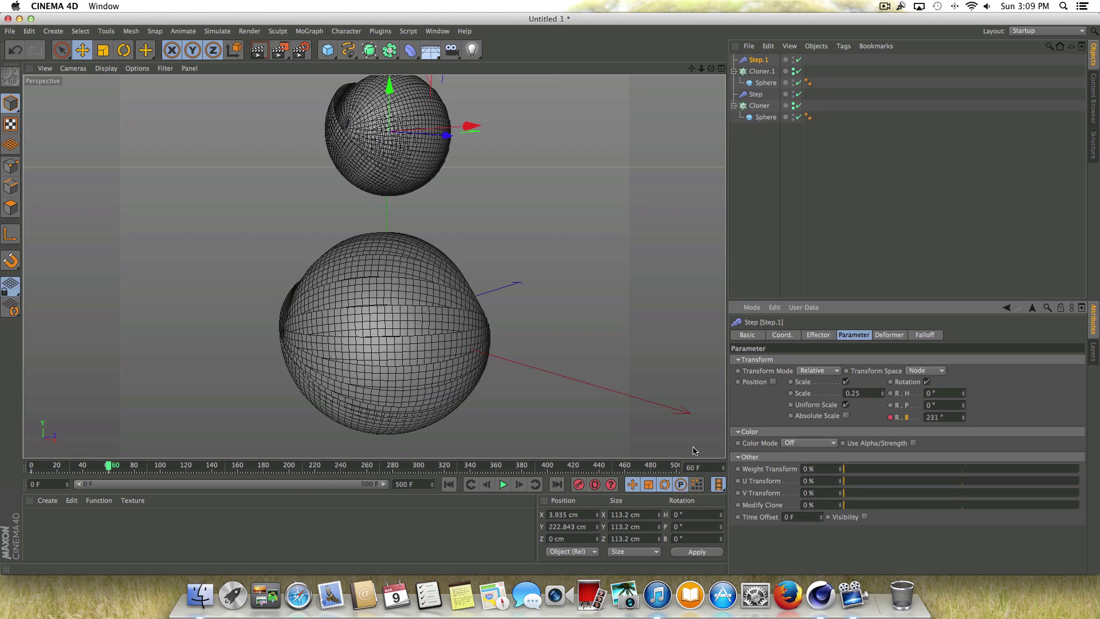
# Rotate Step.1's pitch to about 184° at frame 40 and keyframe it.
pyautogui.moveTo(111, 466); pyautogui.dragTo(82, 465)
pyautogui.moveTo(962, 404); pyautogui.dragTo(962, 393)
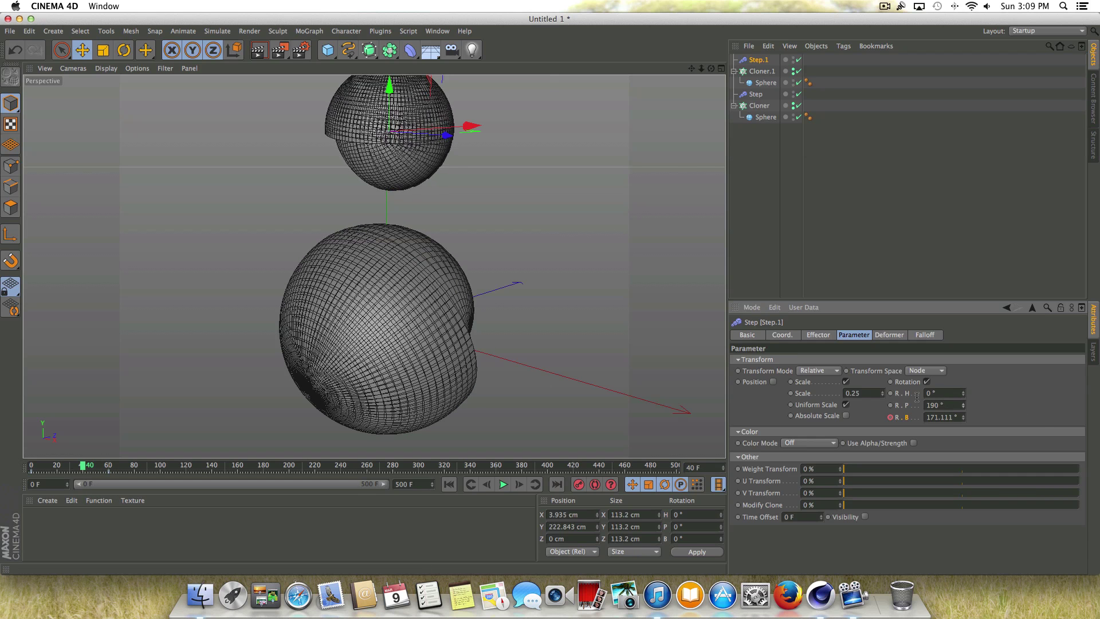
pyautogui.click(890, 405)
# Keyframe Step.1's heading at frame 32 and at 70° on frame 100, then replay from start.
pyautogui.moveTo(82, 465)
pyautogui.mouseDown()
pyautogui.moveTo(67, 466)
pyautogui.moveTo(109, 465)
pyautogui.moveTo(67, 465)
pyautogui.mouseUp()
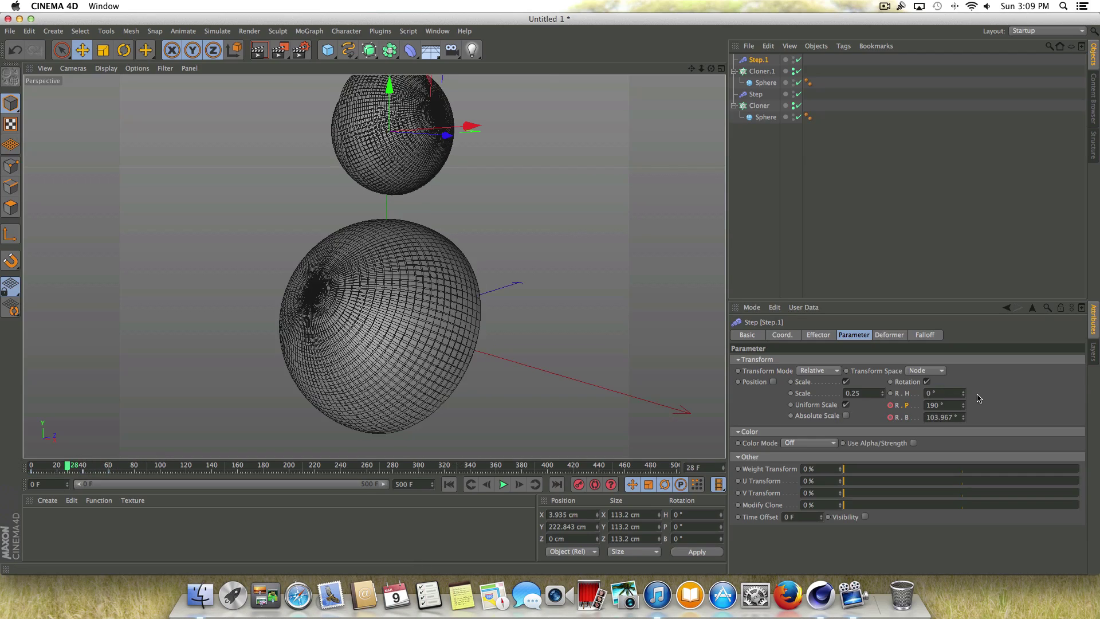
pyautogui.click(891, 393)
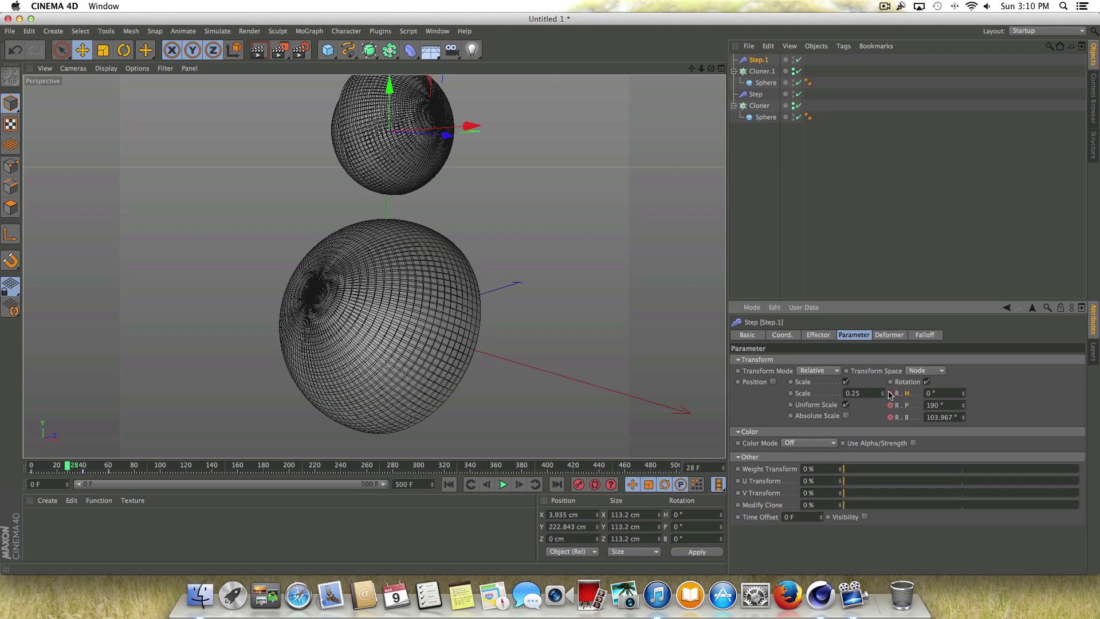
pyautogui.moveTo(67, 465); pyautogui.dragTo(161, 468)
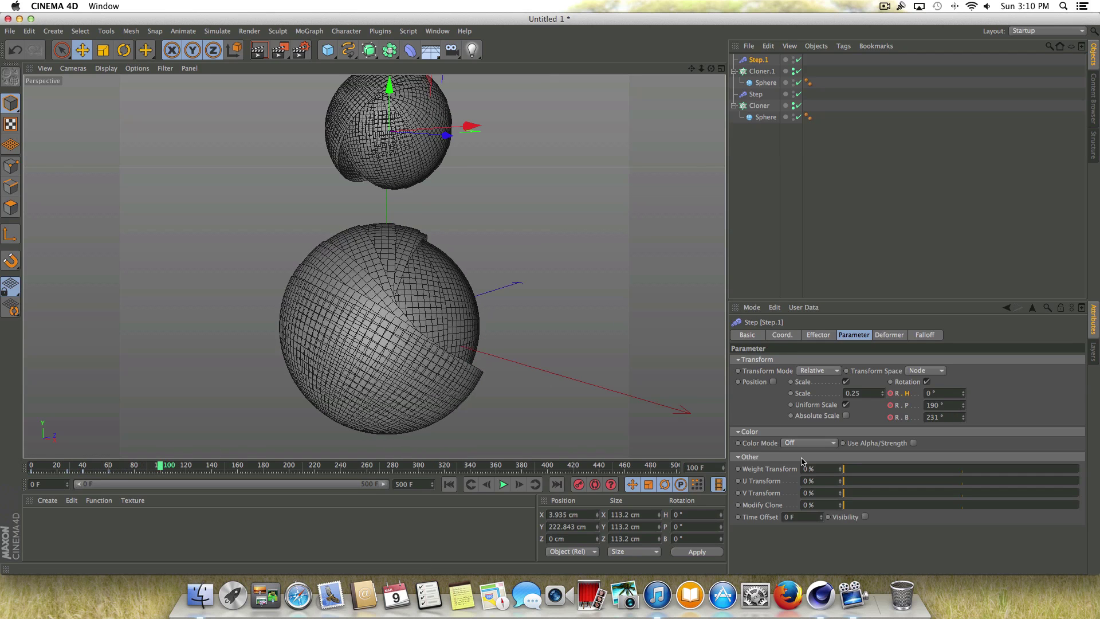
pyautogui.moveTo(963, 393); pyautogui.dragTo(964, 332)
pyautogui.click(890, 394)
pyautogui.click(448, 484)
pyautogui.click(503, 486)
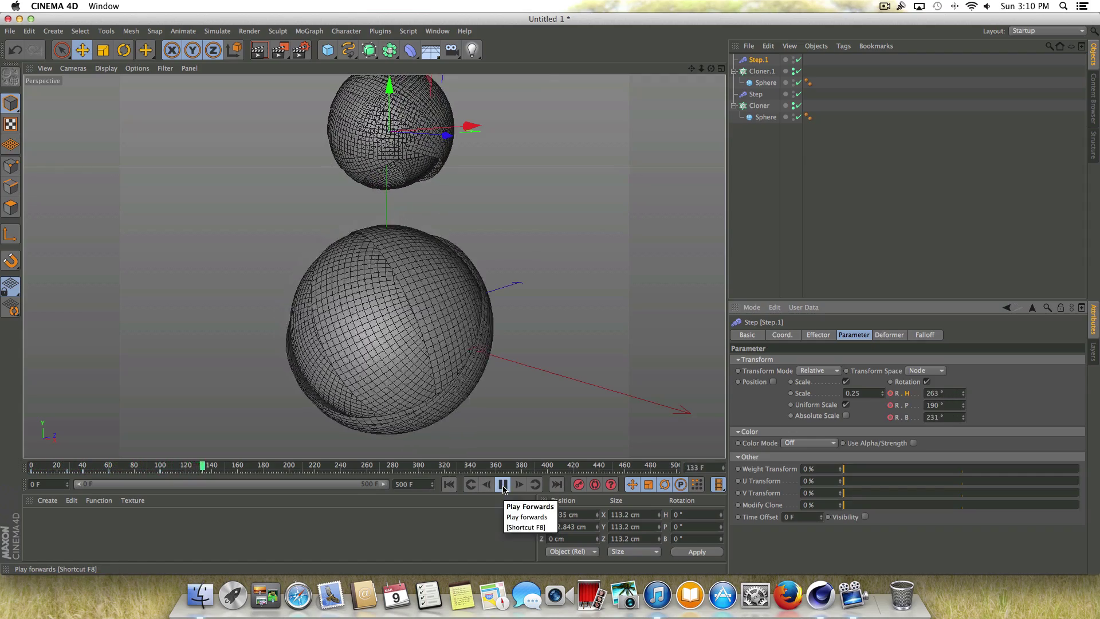
# At frame 140, set Step.1's pitch and bank to 0° and keyframe the rotation.
pyautogui.click(504, 486)
pyautogui.click(519, 485)
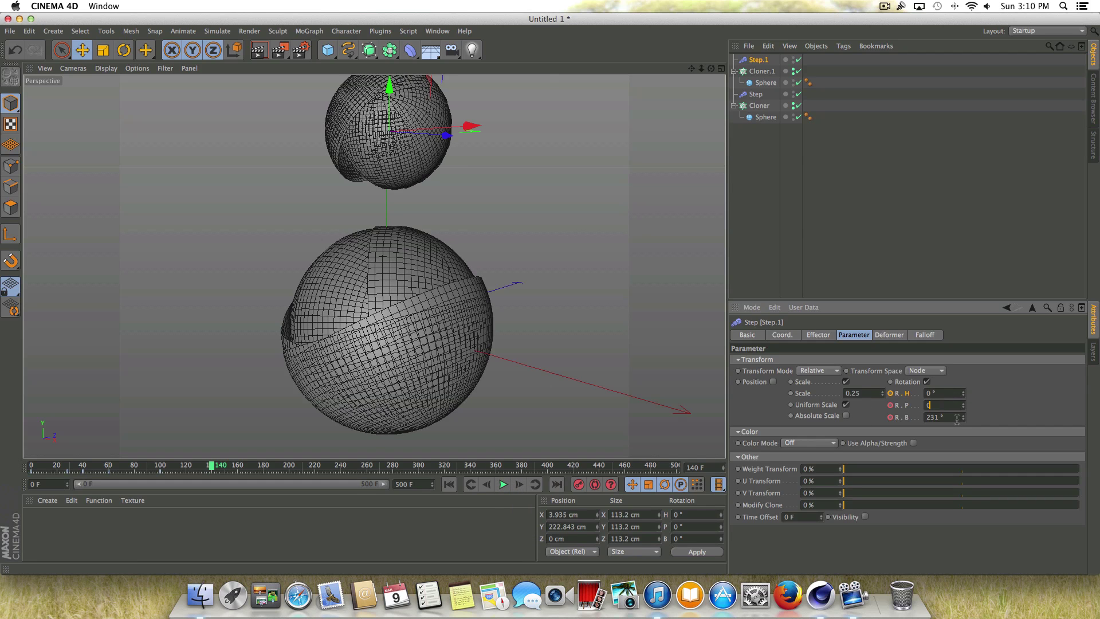
pyautogui.press('Tab')
pyautogui.write('0')
pyautogui.press('Tab')
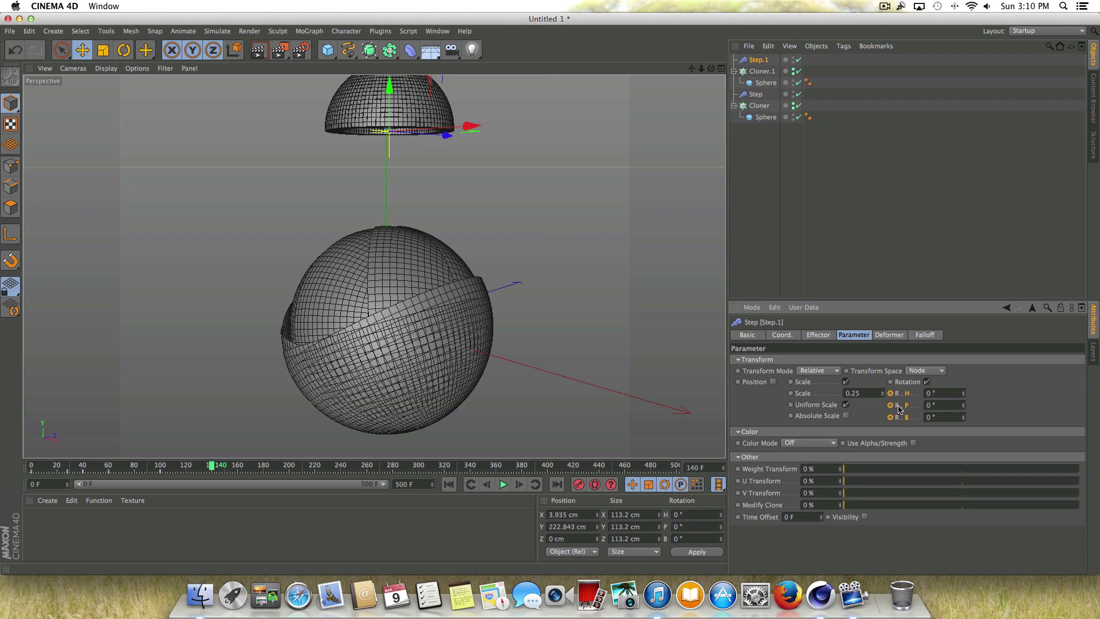
pyautogui.click(891, 406)
# Check the interpolated rotation at frame 61 and play the spin back from frame 0.
pyautogui.moveTo(211, 465); pyautogui.dragTo(29, 489)
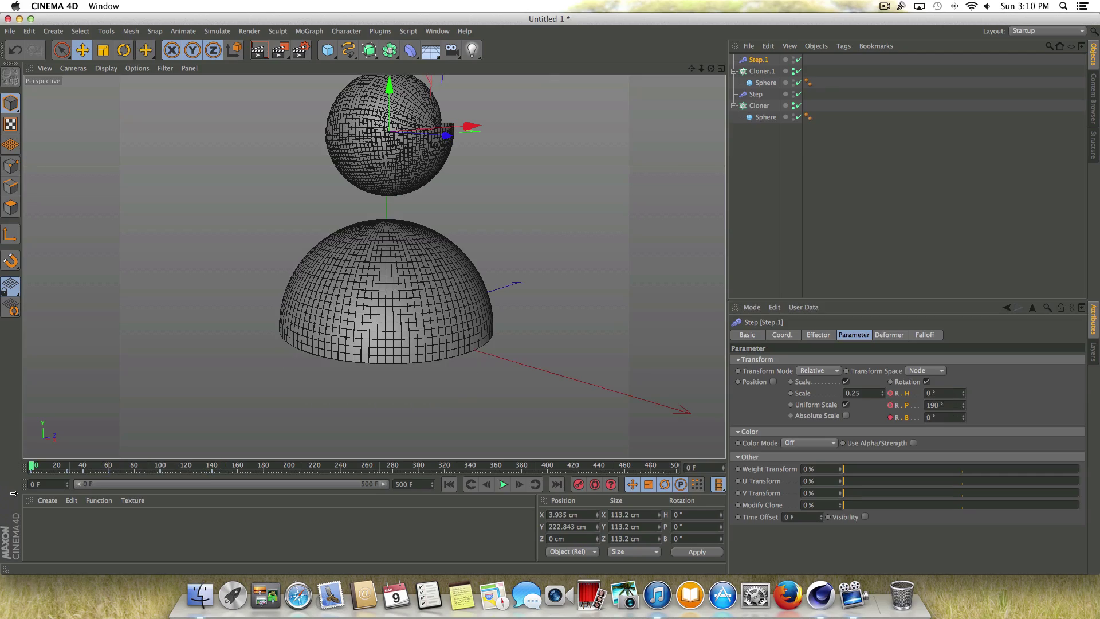
pyautogui.click(503, 484)
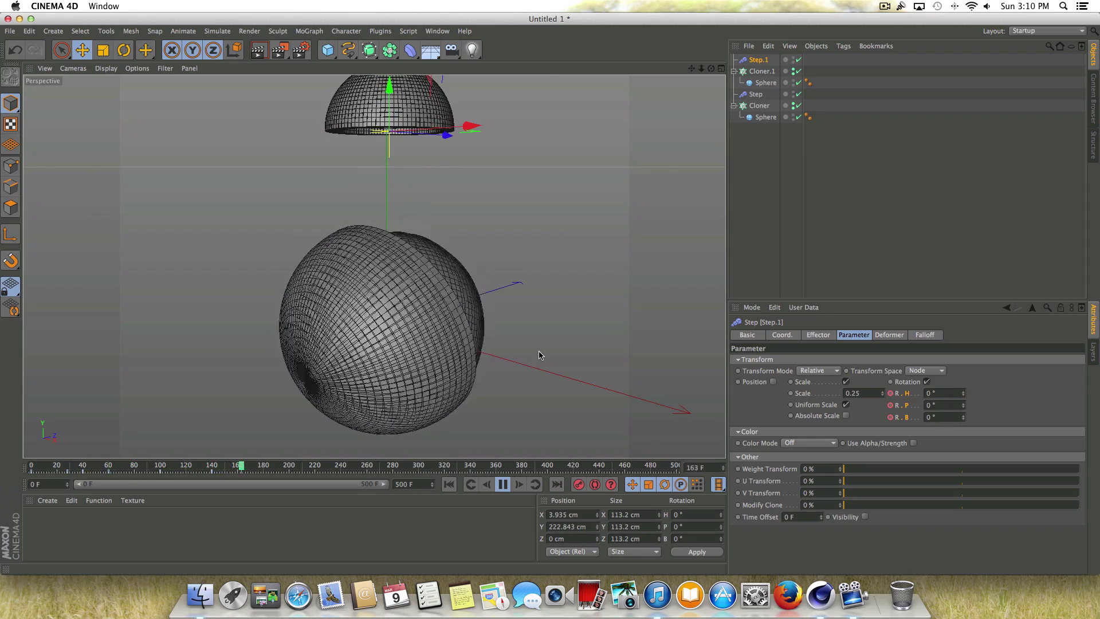
pyautogui.click(503, 484)
pyautogui.click(448, 484)
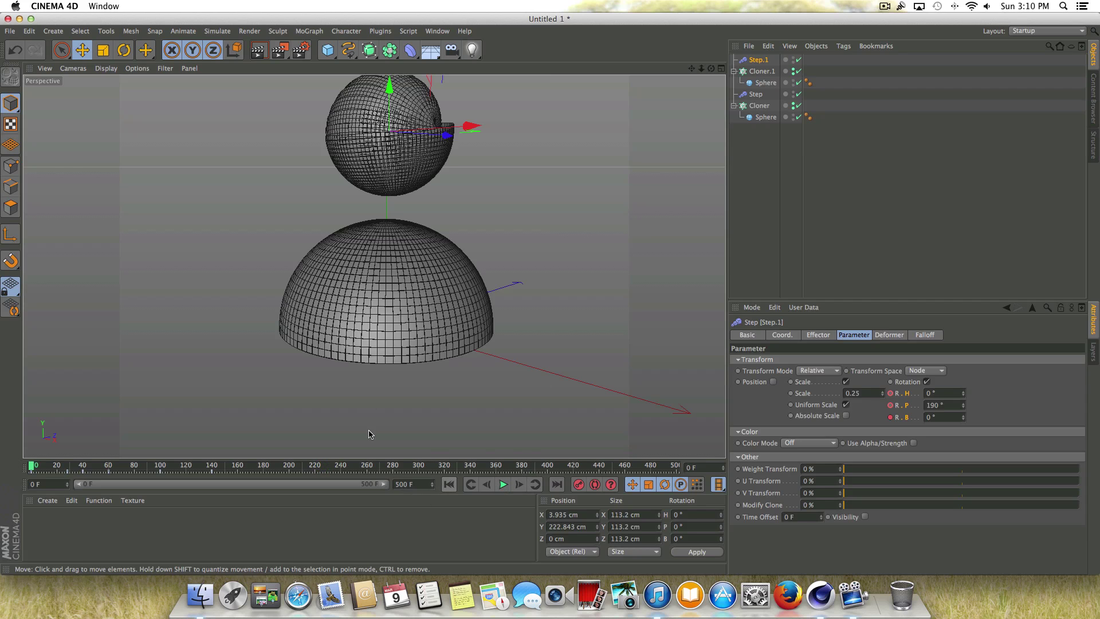
pyautogui.click(502, 486)
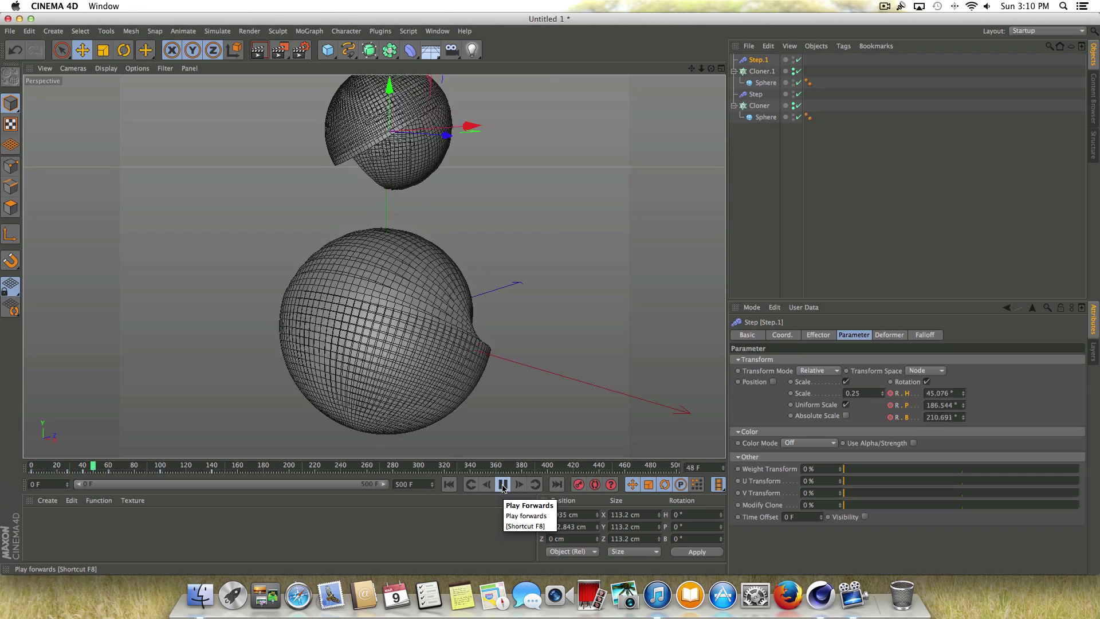
pyautogui.click(503, 486)
pyautogui.click(449, 484)
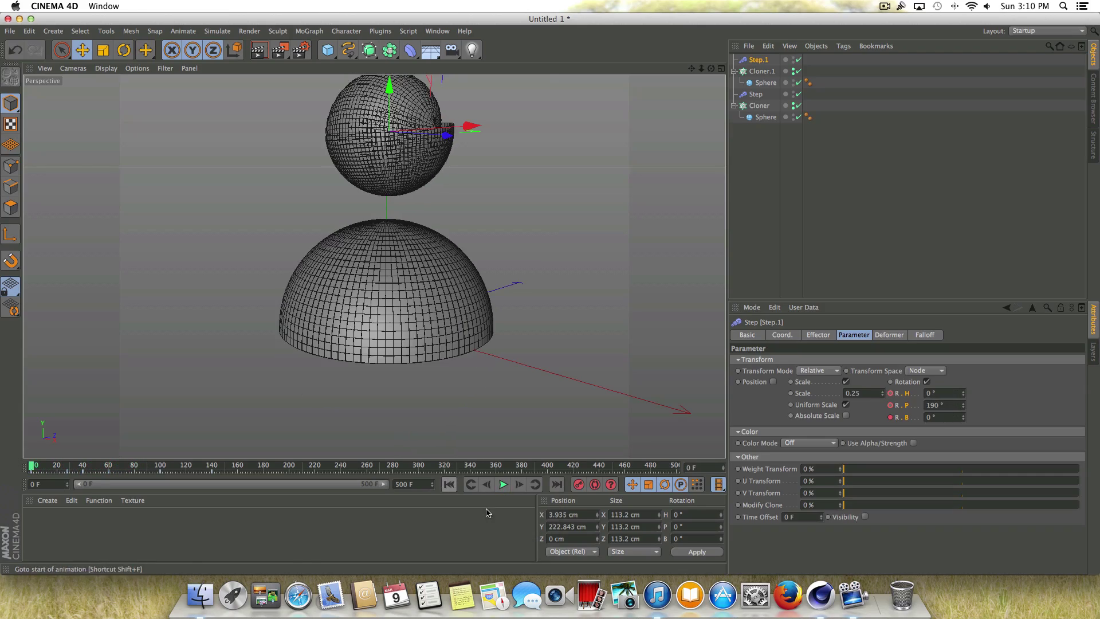
# Select both cloners and their Step effectors and group them under a Null.
pyautogui.moveTo(692, 68); pyautogui.dragTo(634, 208)
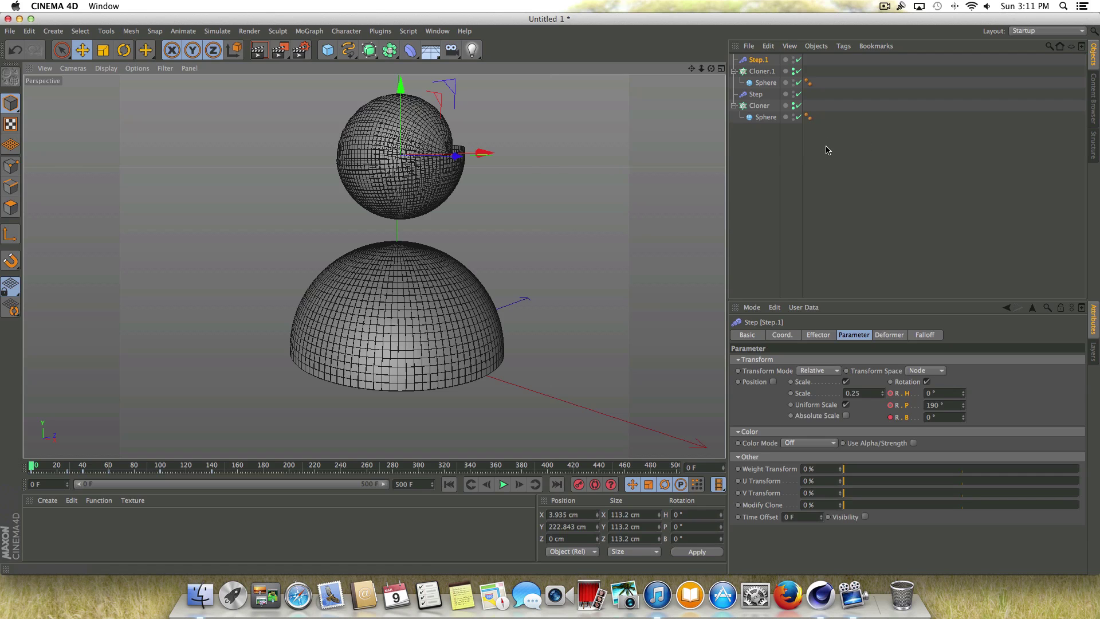
pyautogui.moveTo(913, 160); pyautogui.dragTo(739, 55)
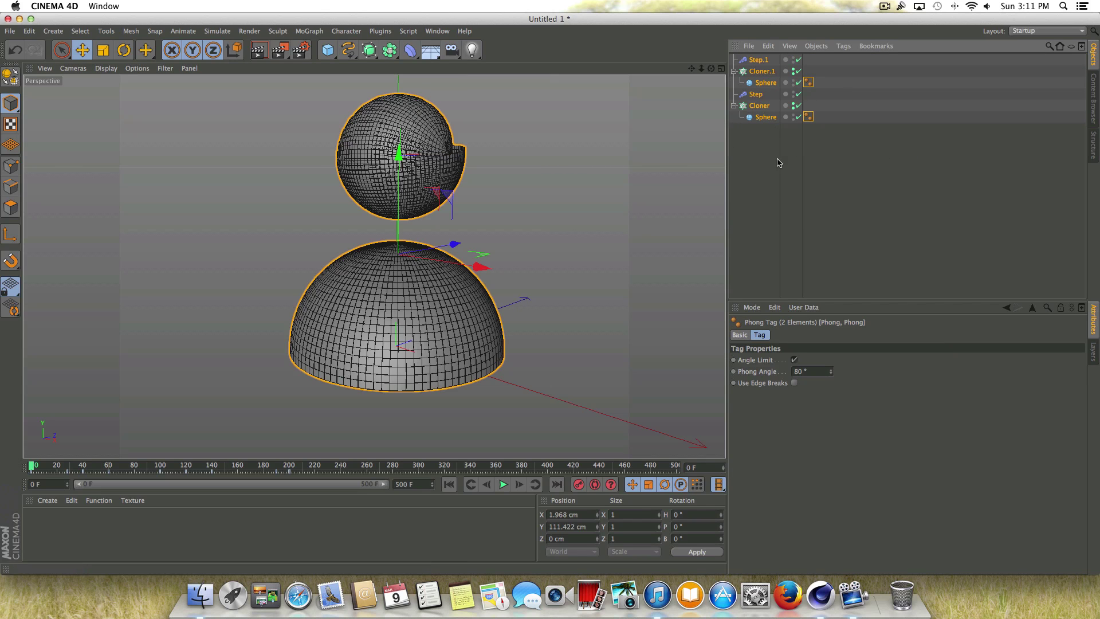
pyautogui.hotkey('alt', 'g')
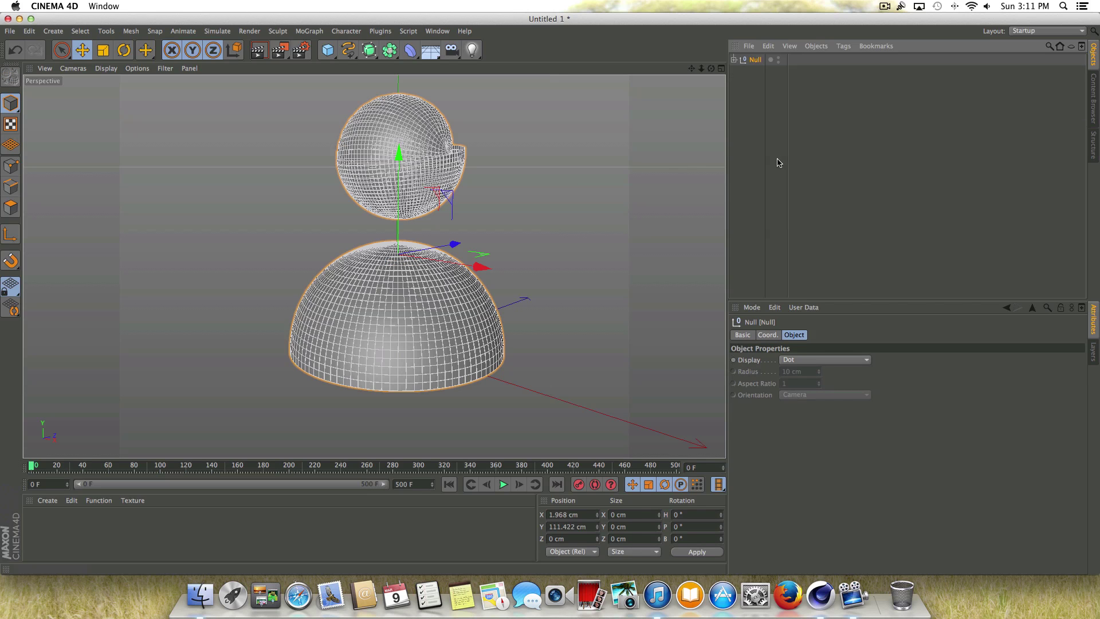
# Rename the Null to 'Dynamic Spheres' and check its children.
pyautogui.doubleClick(755, 60)
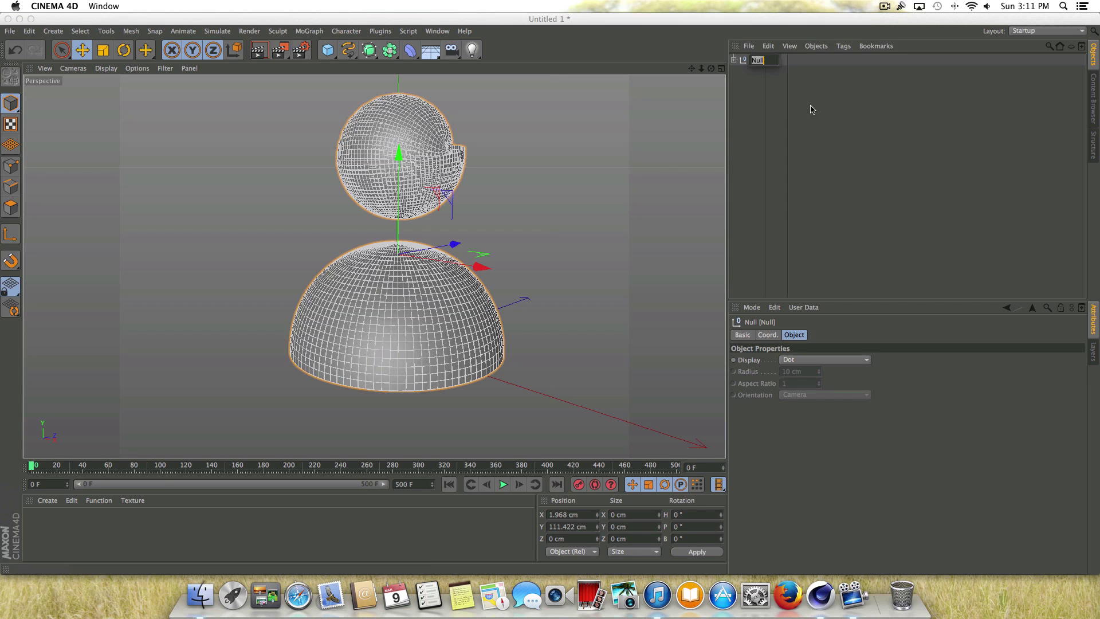
pyautogui.write('Spheres')
pyautogui.press('Return')
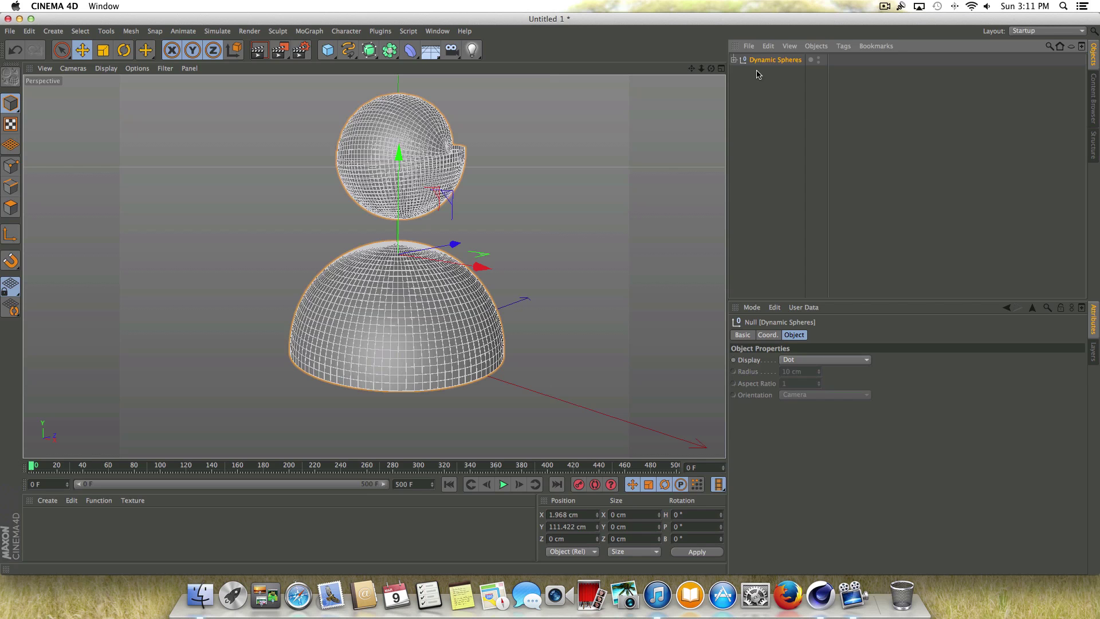
pyautogui.click(754, 73)
pyautogui.click(734, 60)
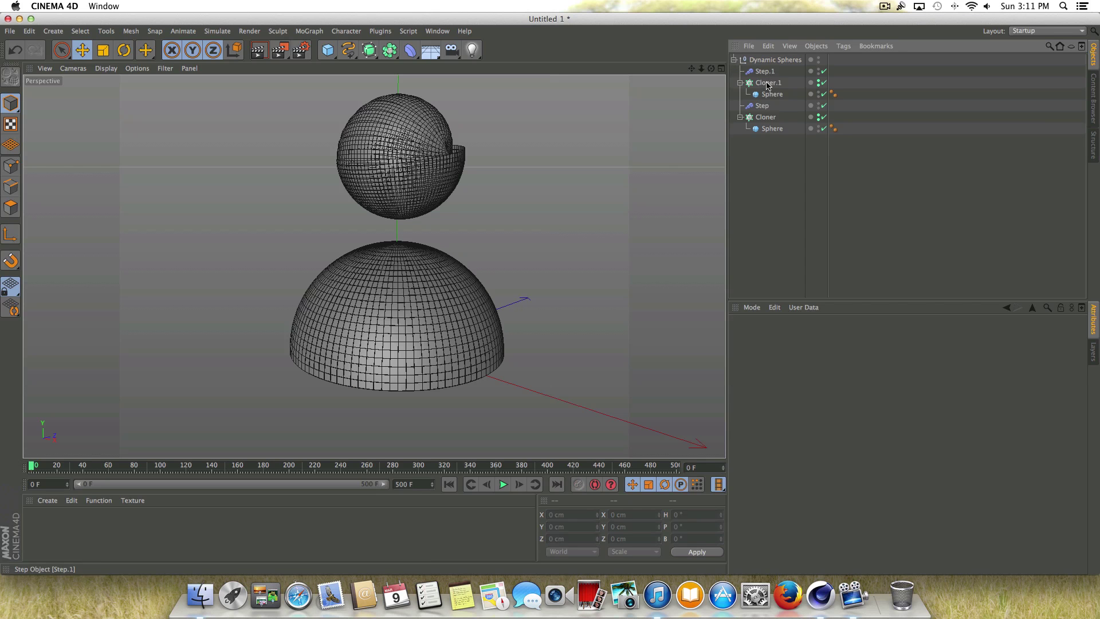
pyautogui.click(734, 59)
# Play the animation, stop it, and return to frame 0.
pyautogui.click(502, 484)
pyautogui.click(502, 485)
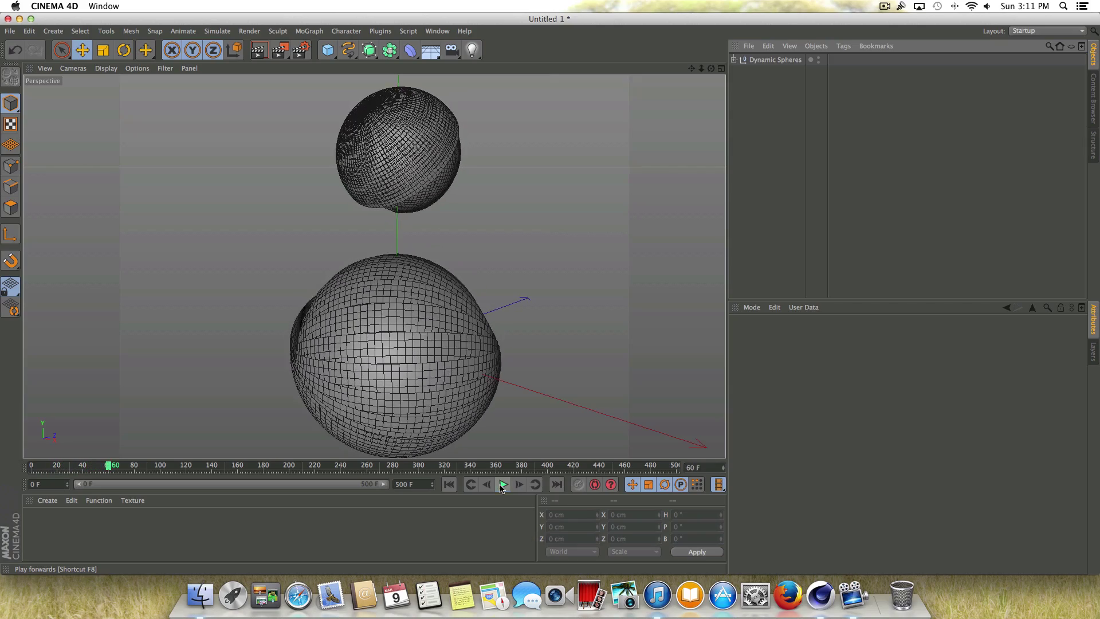
pyautogui.click(449, 484)
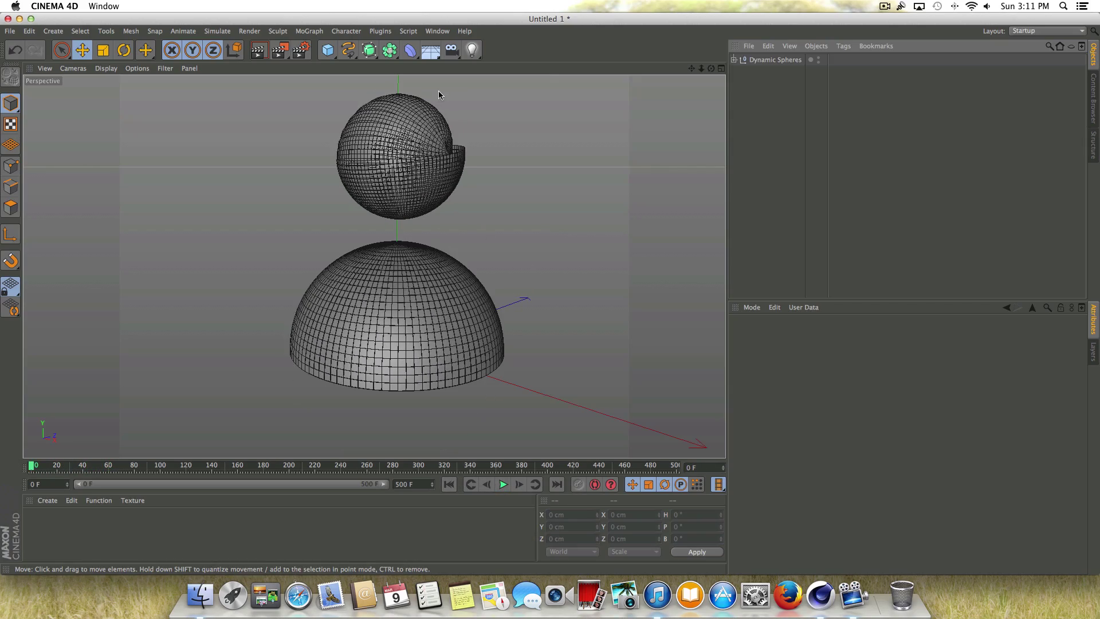
# Load the White Glow preset from the Content Browser and select it in the Material Manager.
pyautogui.click(436, 33)
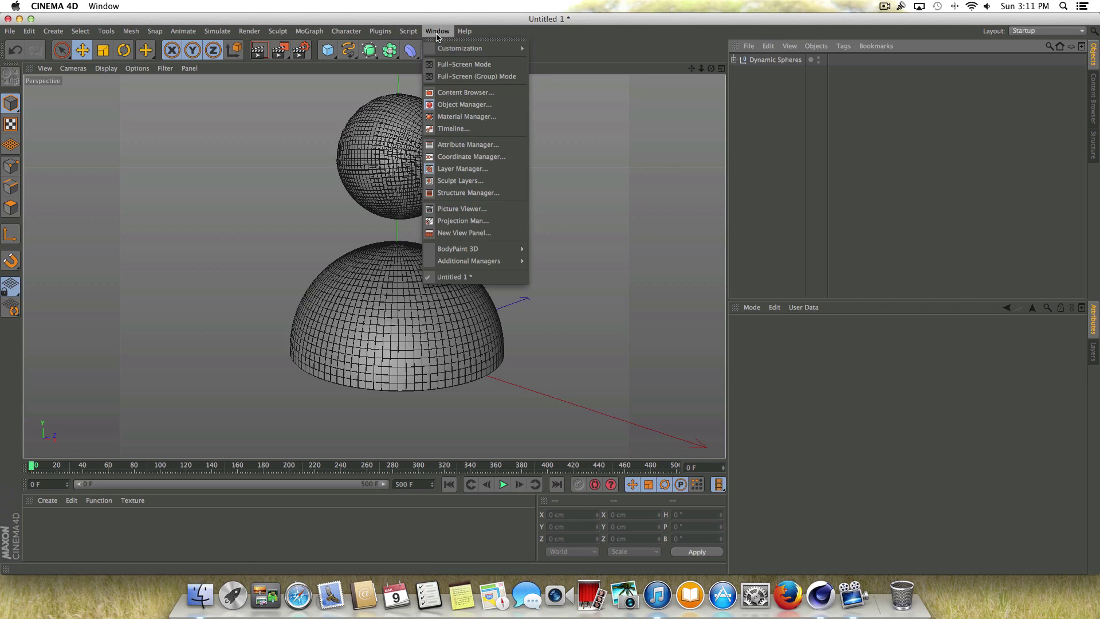
pyautogui.click(452, 92)
pyautogui.click(552, 95)
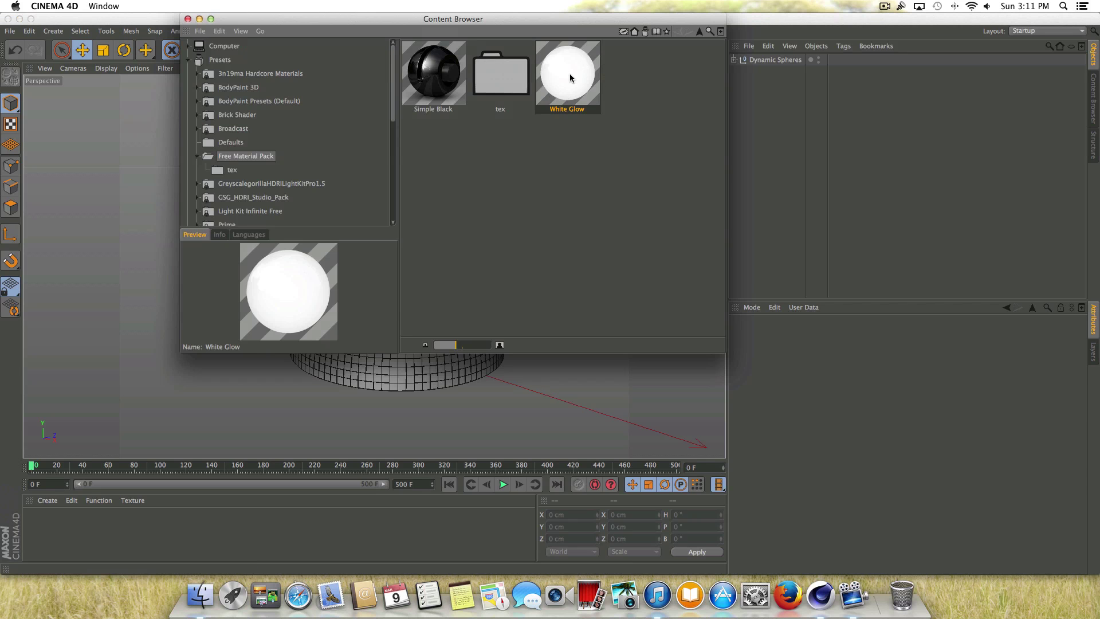
pyautogui.doubleClick(571, 79)
pyautogui.click(187, 19)
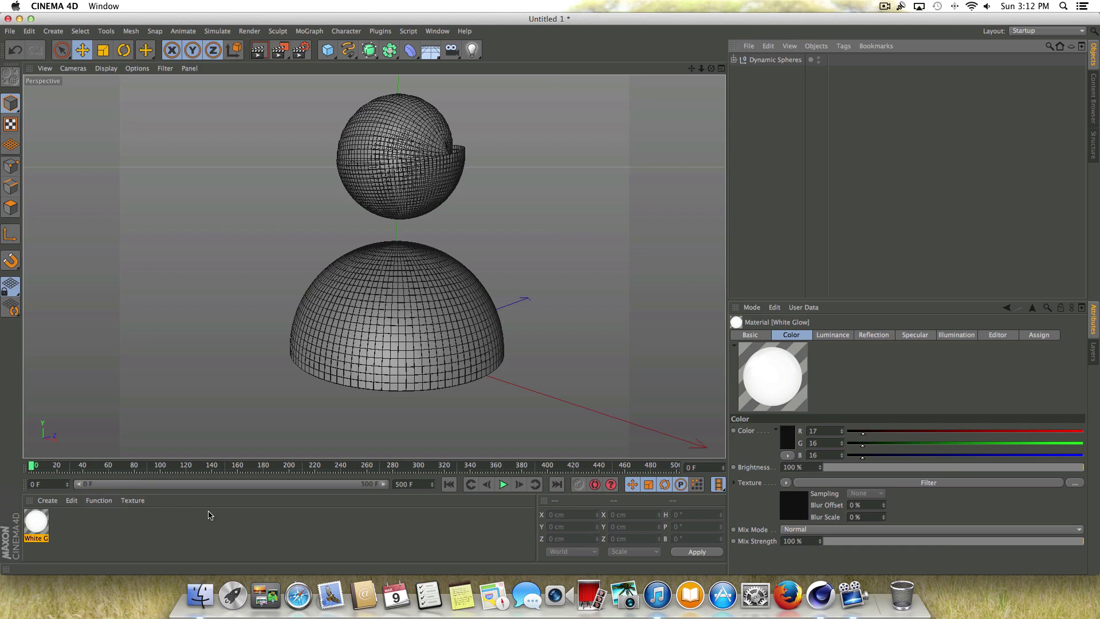
pyautogui.click(111, 523)
pyautogui.click(36, 521)
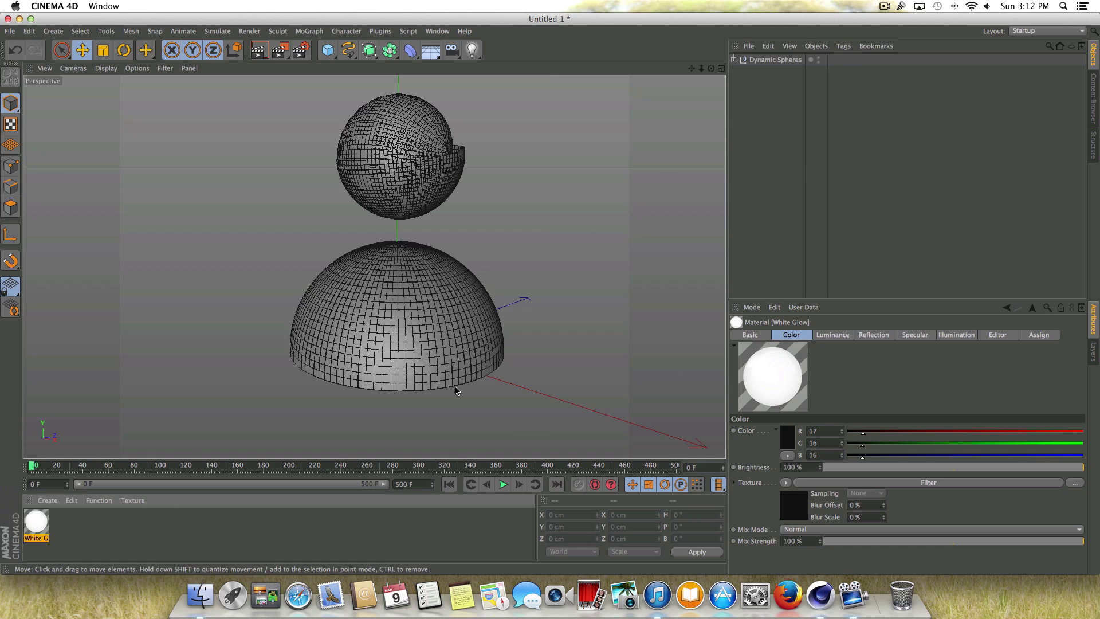
# Apply White Glow to the lower hemisphere and top sphere cloners, then expand Dynamic Spheres.
pyautogui.moveTo(41, 520); pyautogui.dragTo(355, 351)
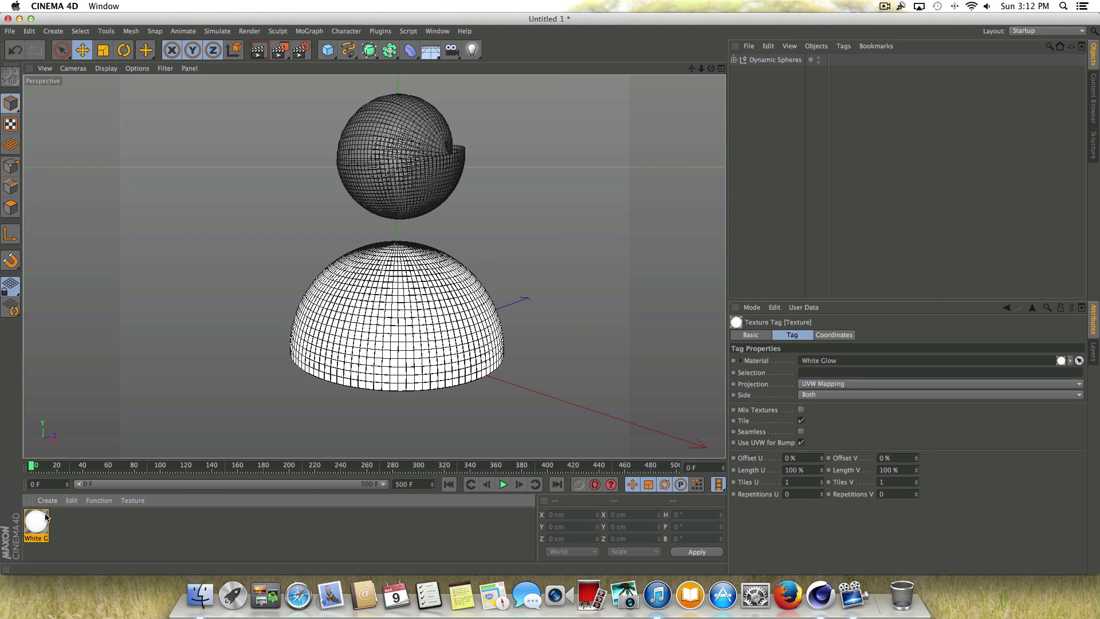
pyautogui.moveTo(46, 519); pyautogui.dragTo(426, 182)
pyautogui.click(734, 59)
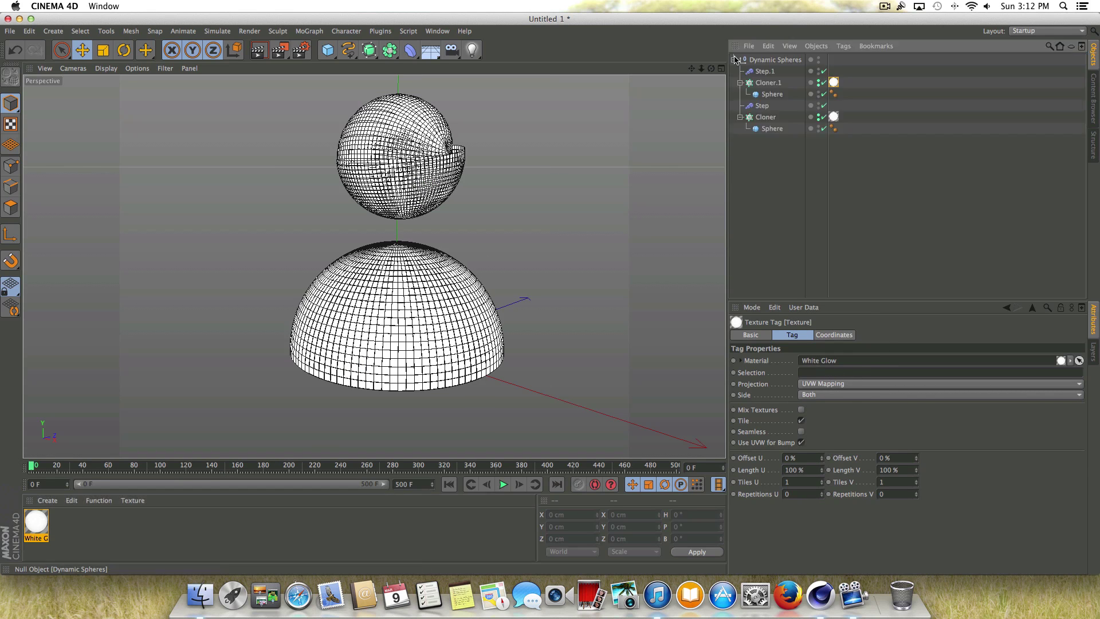
# Set the texture tag's projection to Spherical.
pyautogui.click(837, 384)
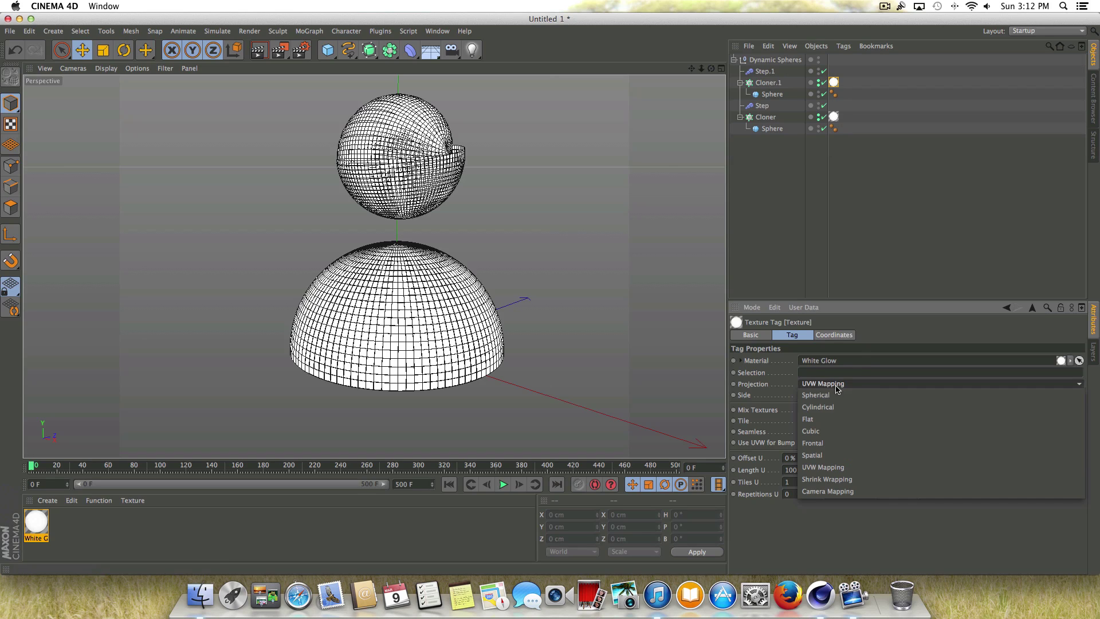
pyautogui.click(847, 383)
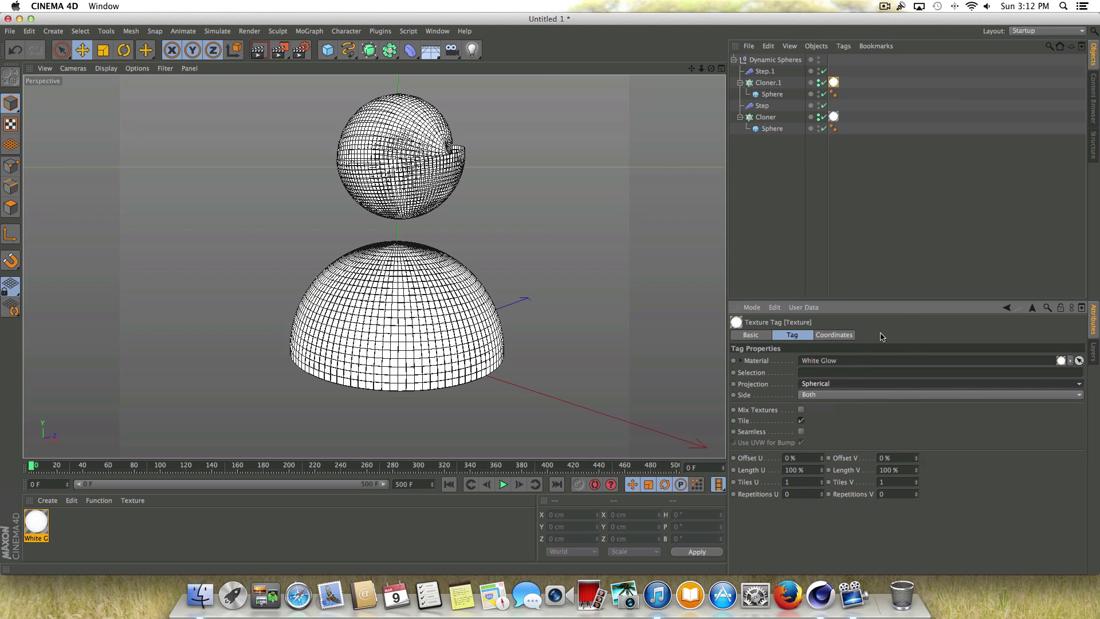
pyautogui.click(820, 383)
pyautogui.click(824, 396)
pyautogui.doubleClick(62, 532)
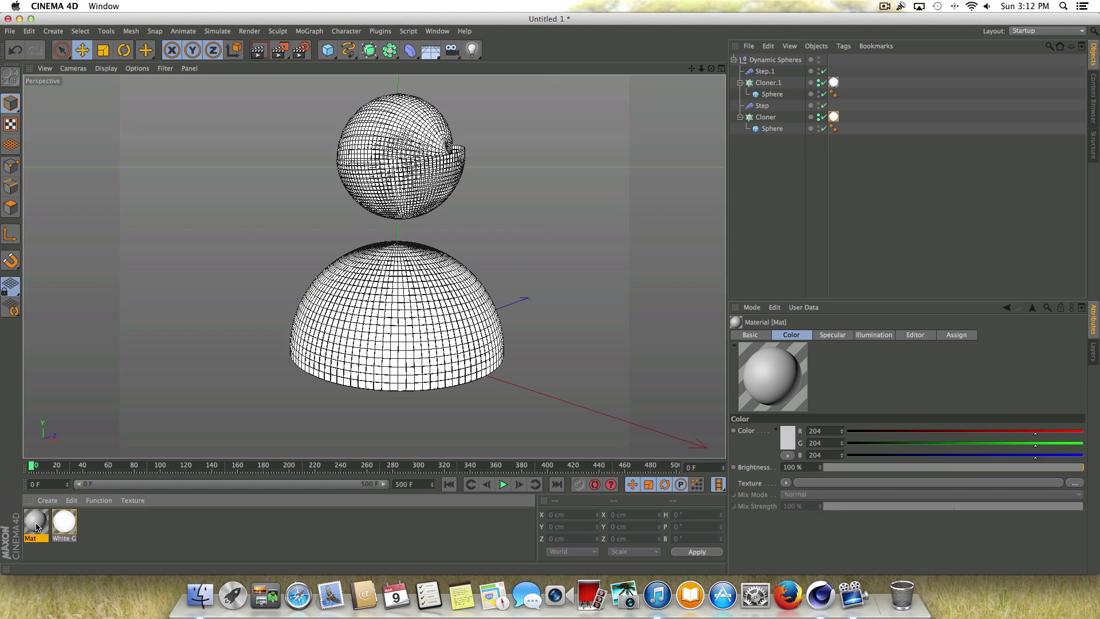
pyautogui.doubleClick(36, 523)
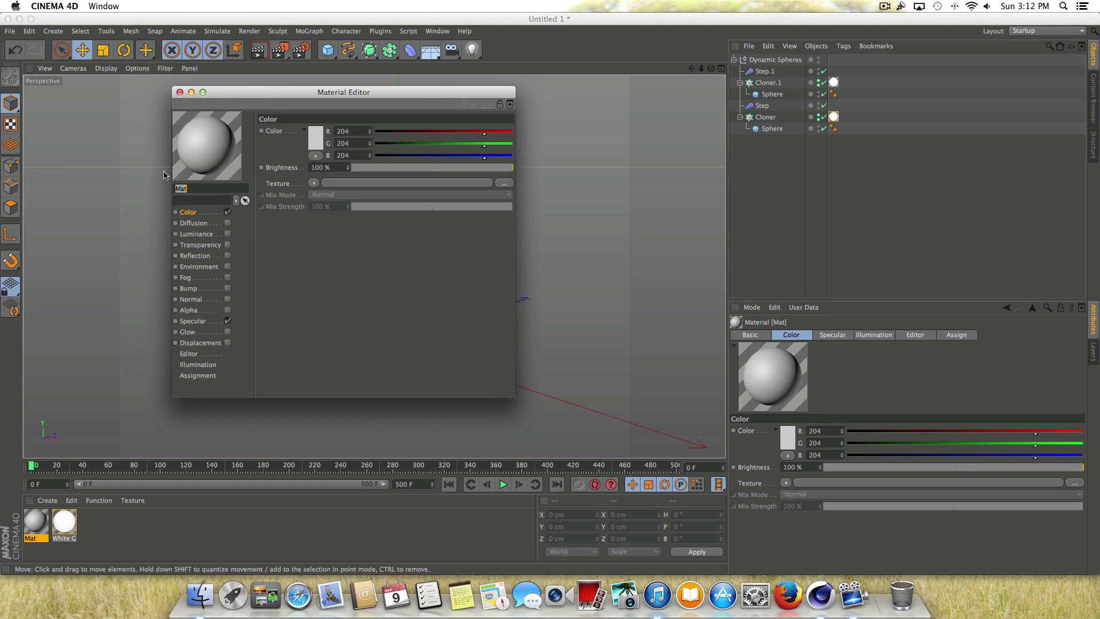
pyautogui.click(228, 256)
pyautogui.click(339, 166)
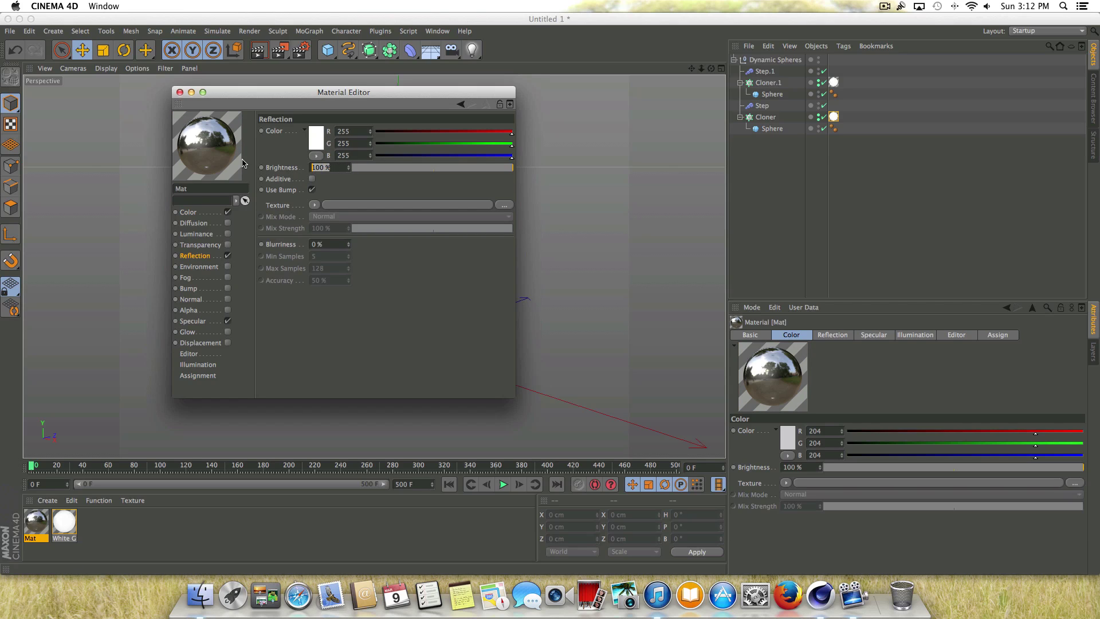
pyautogui.write('20')
pyautogui.press('Return')
pyautogui.click(314, 205)
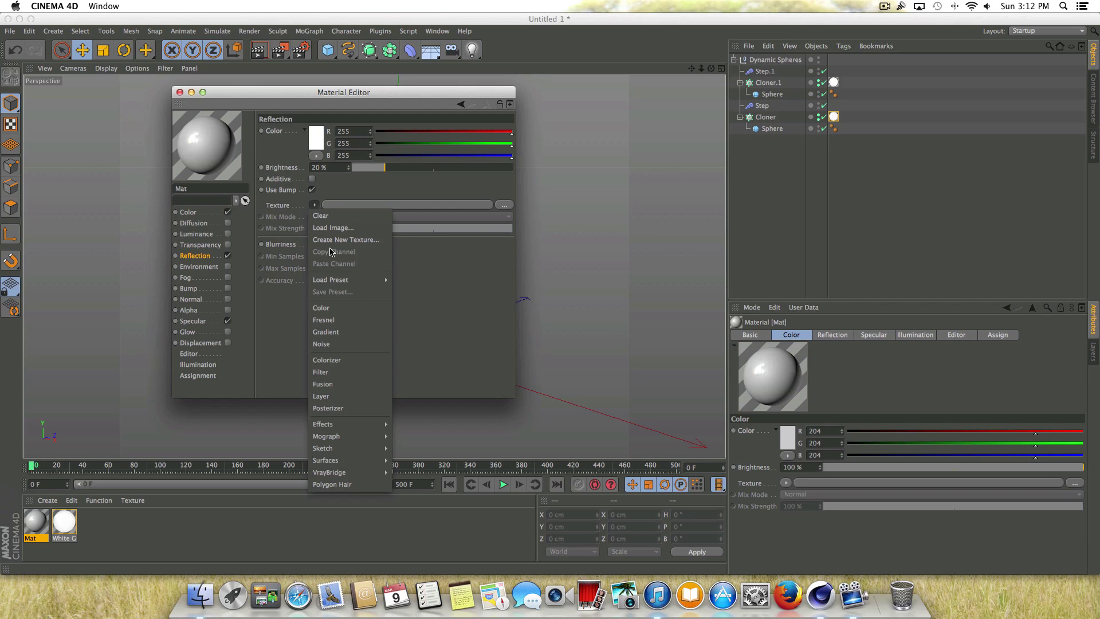
pyautogui.click(333, 327)
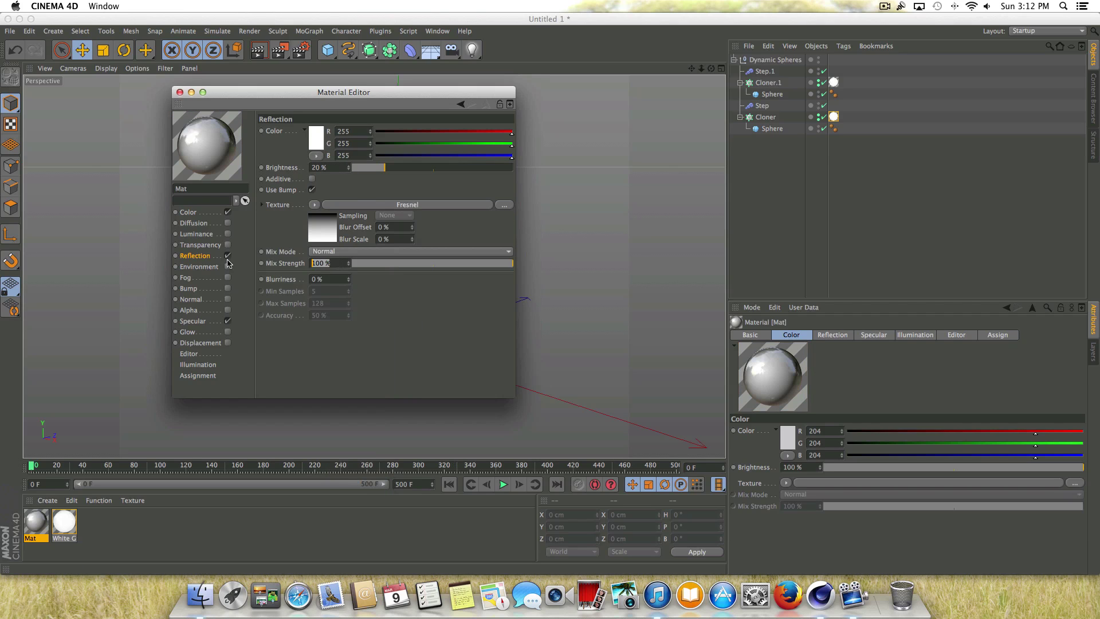
pyautogui.write('20')
pyautogui.press('Return')
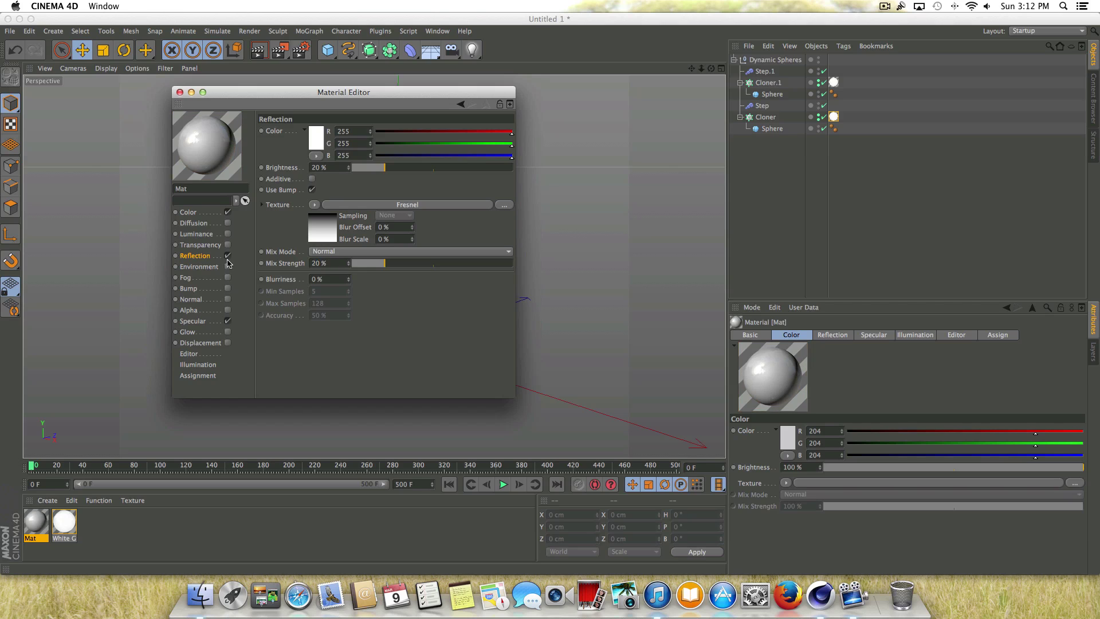
pyautogui.click(215, 213)
pyautogui.click(316, 138)
pyautogui.click(325, 183)
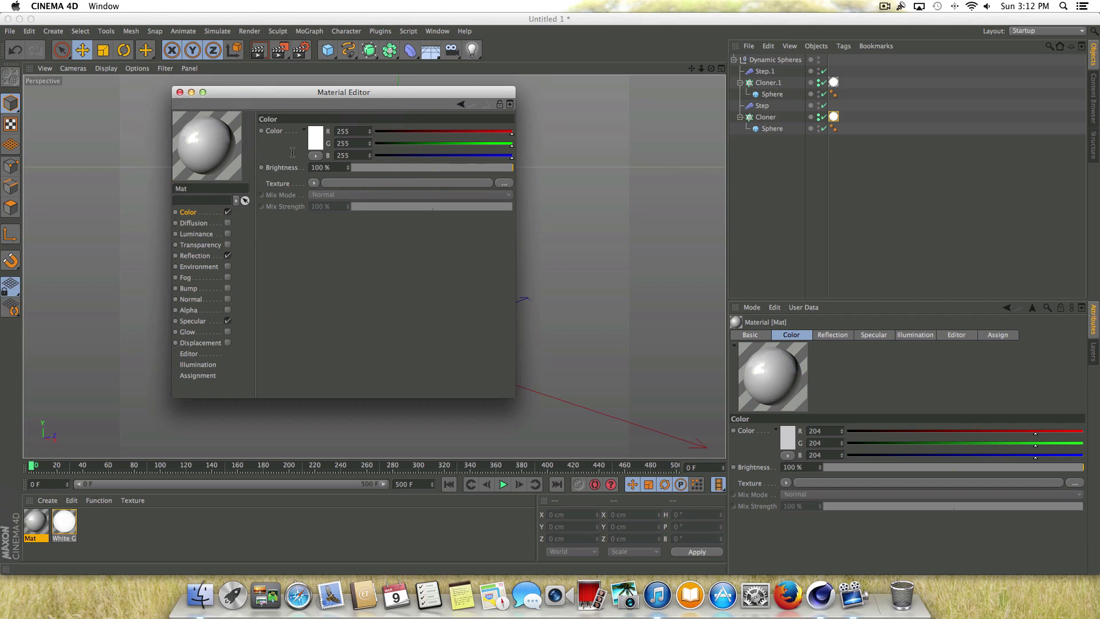
pyautogui.click(179, 92)
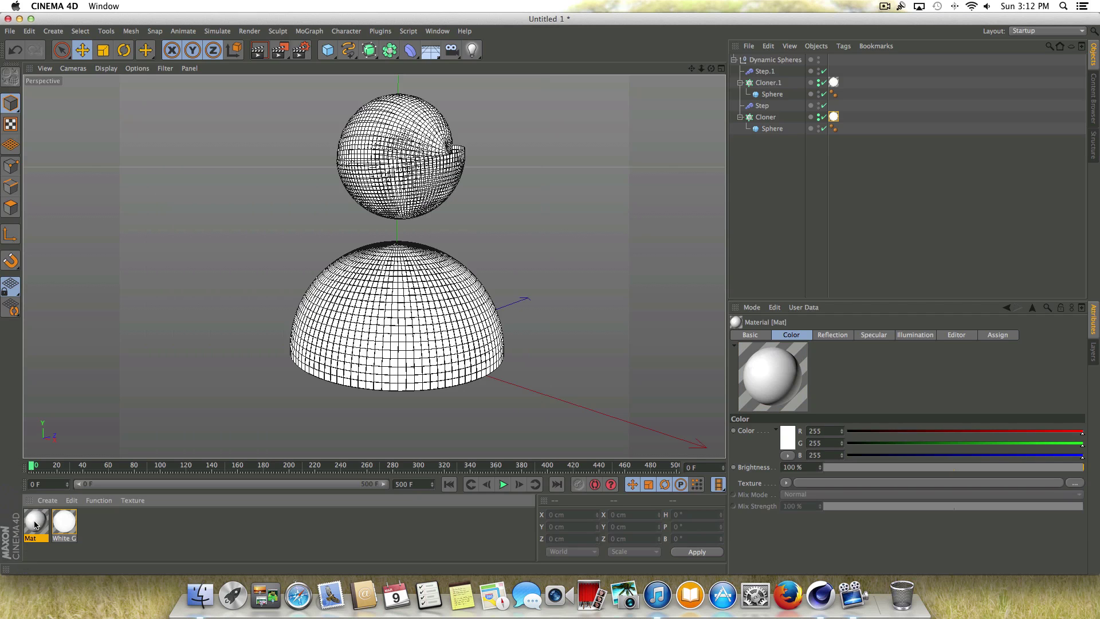
pyautogui.press('Delete')
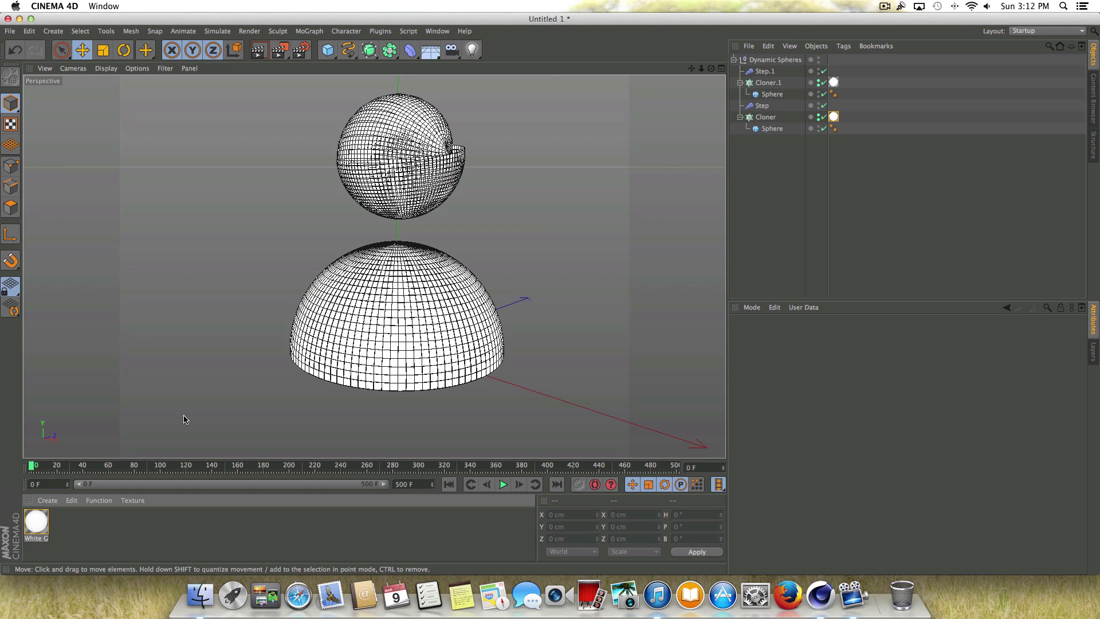
# Render the view, play to frame 62, and render that frame again.
pyautogui.press('super+r')
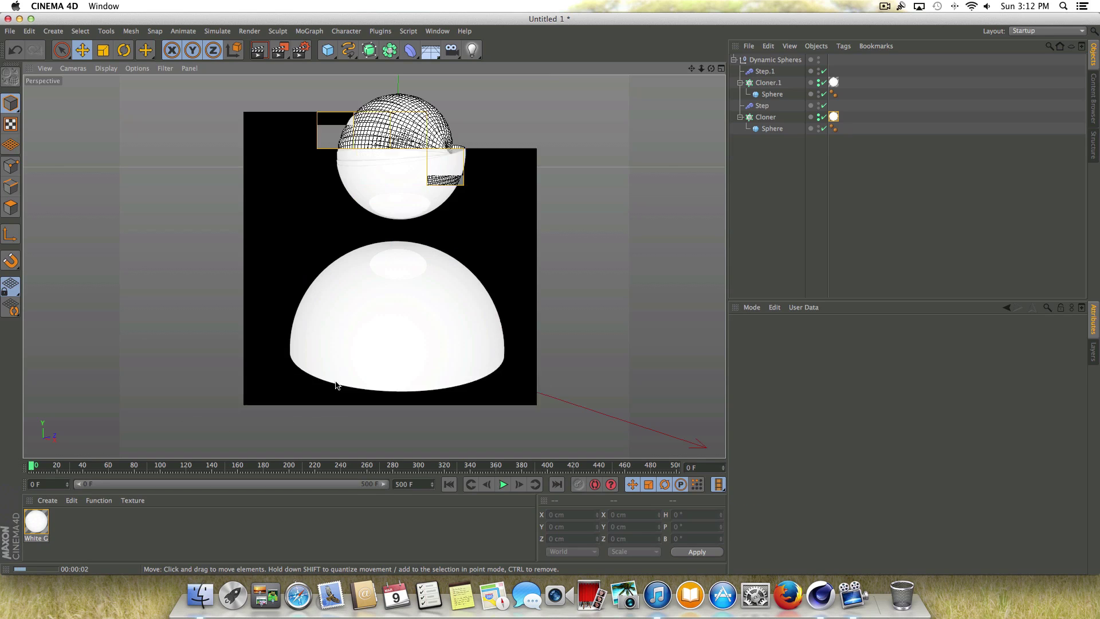
pyautogui.click(504, 486)
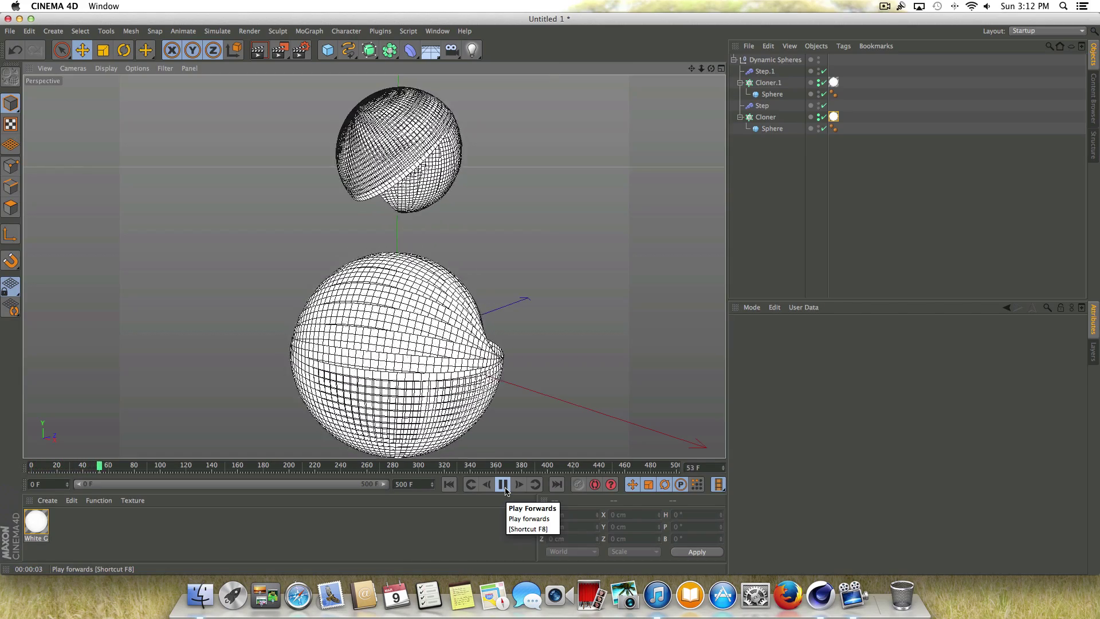
pyautogui.click(504, 486)
pyautogui.press('super+r')
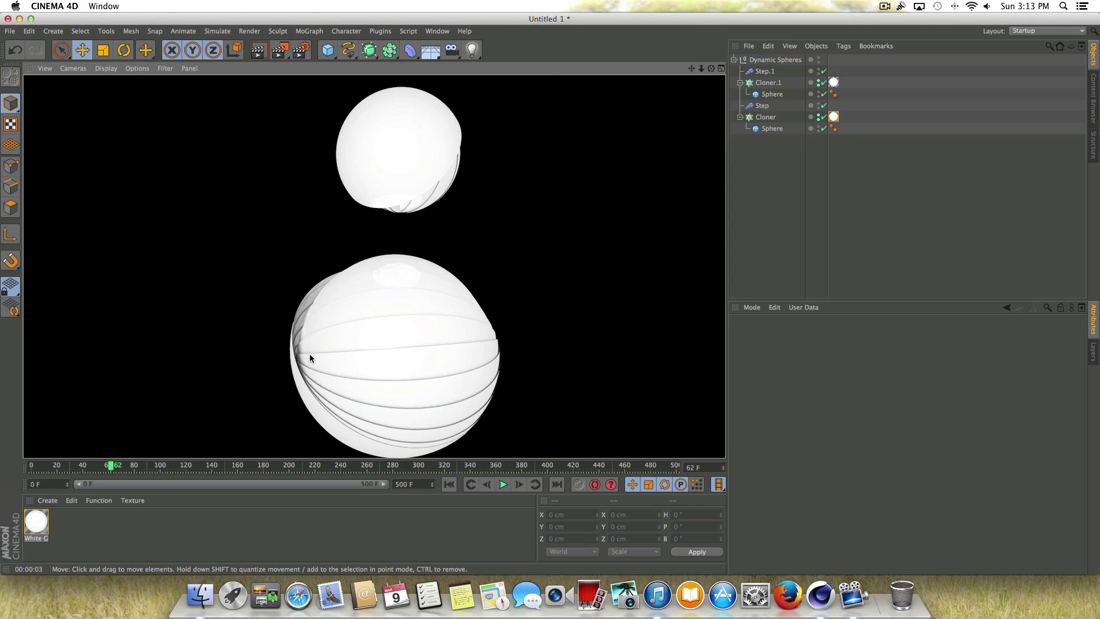
# Set ambient occlusion to 150 maximum and 70 minimum samples, then re-render the view.
pyautogui.click(301, 51)
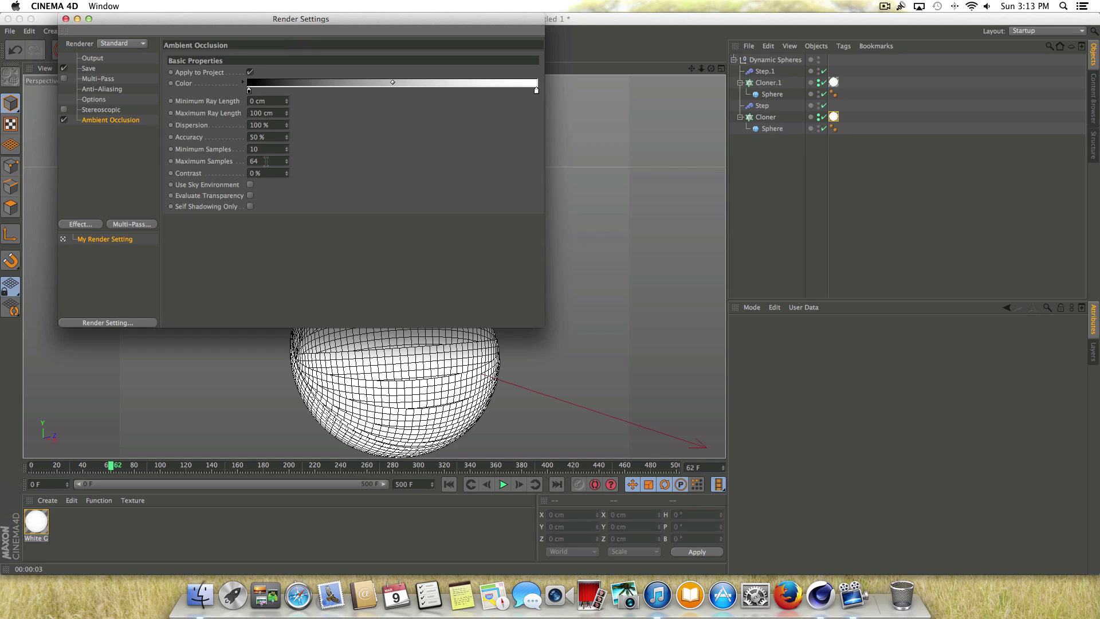
pyautogui.moveTo(268, 162); pyautogui.dragTo(211, 166)
pyautogui.press('Return')
pyautogui.moveTo(261, 147); pyautogui.dragTo(199, 147)
pyautogui.press('Return')
pyautogui.click(66, 19)
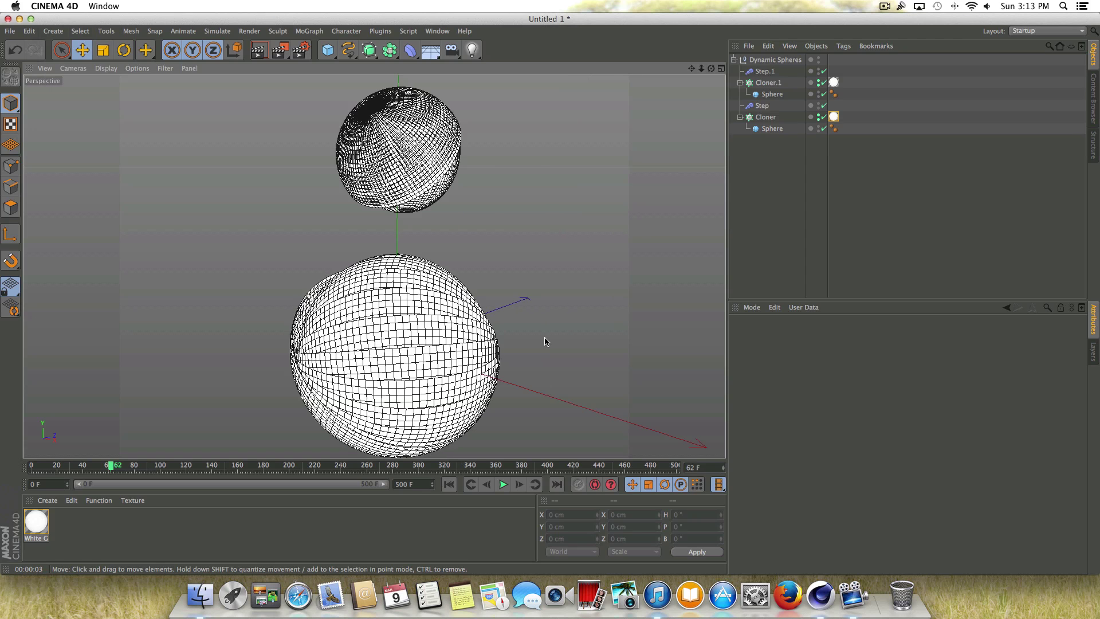
pyautogui.press('super+r')
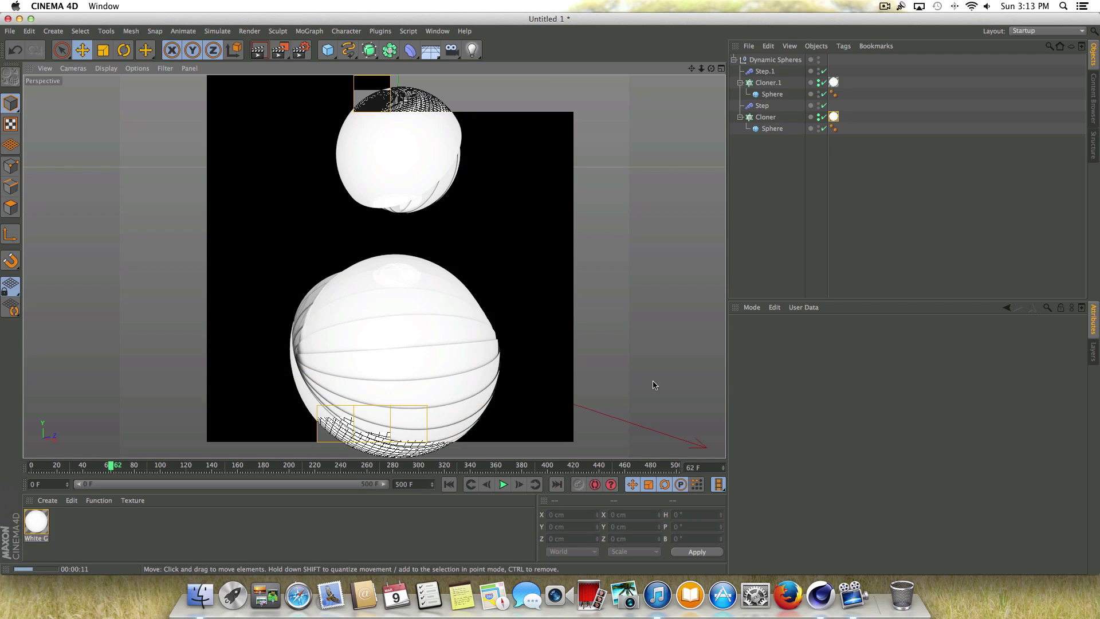
# Return to frame 0 and add a Background object from the environment objects.
pyautogui.click(448, 484)
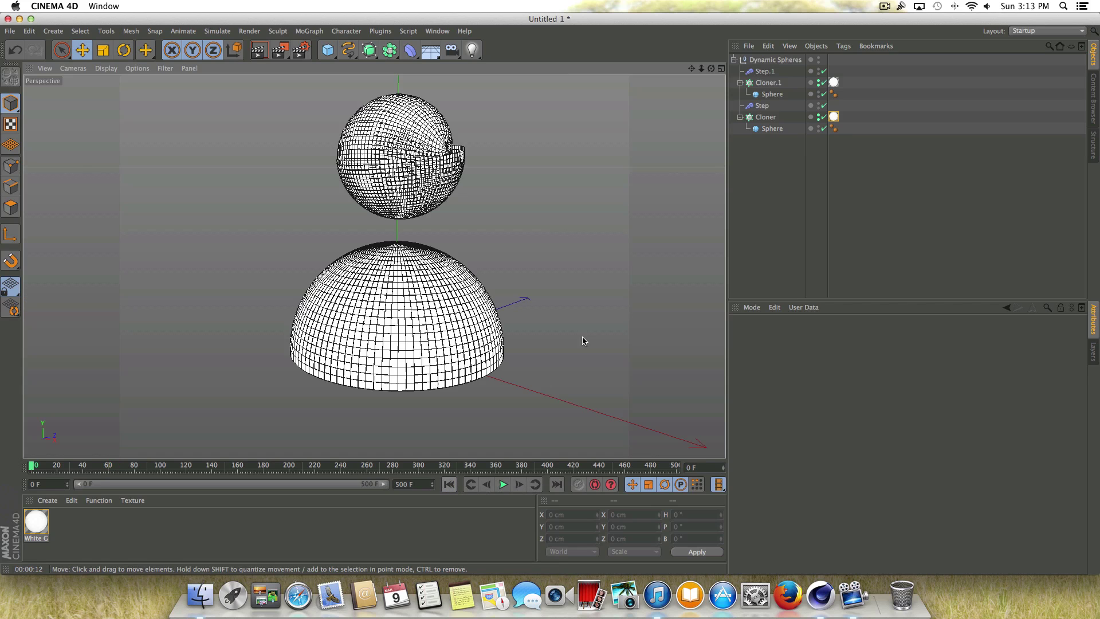
pyautogui.click(735, 59)
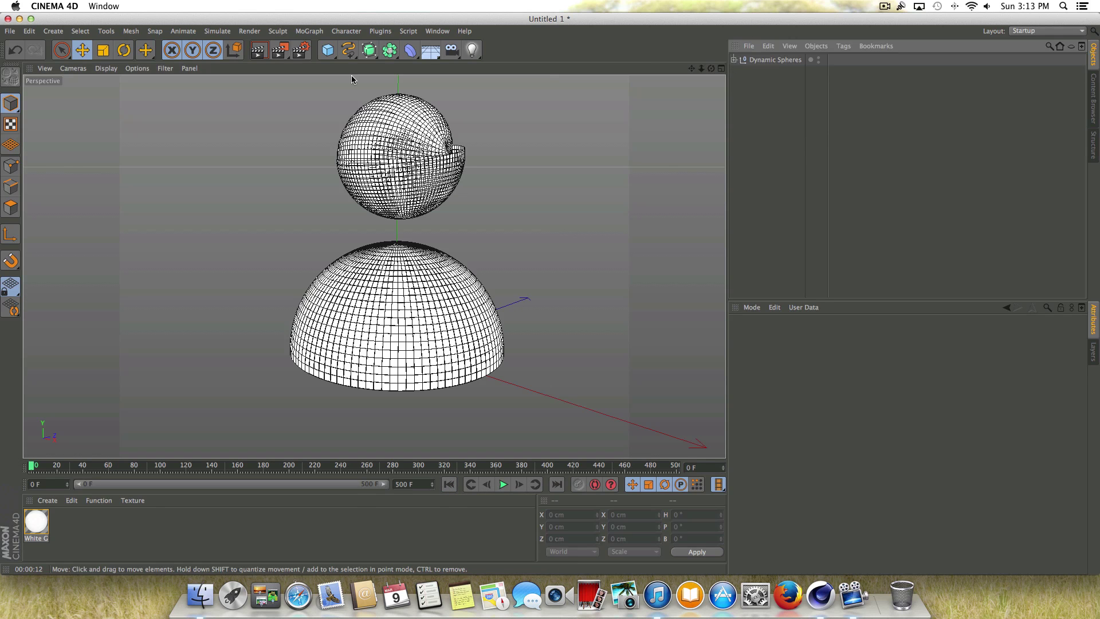
pyautogui.click(427, 53)
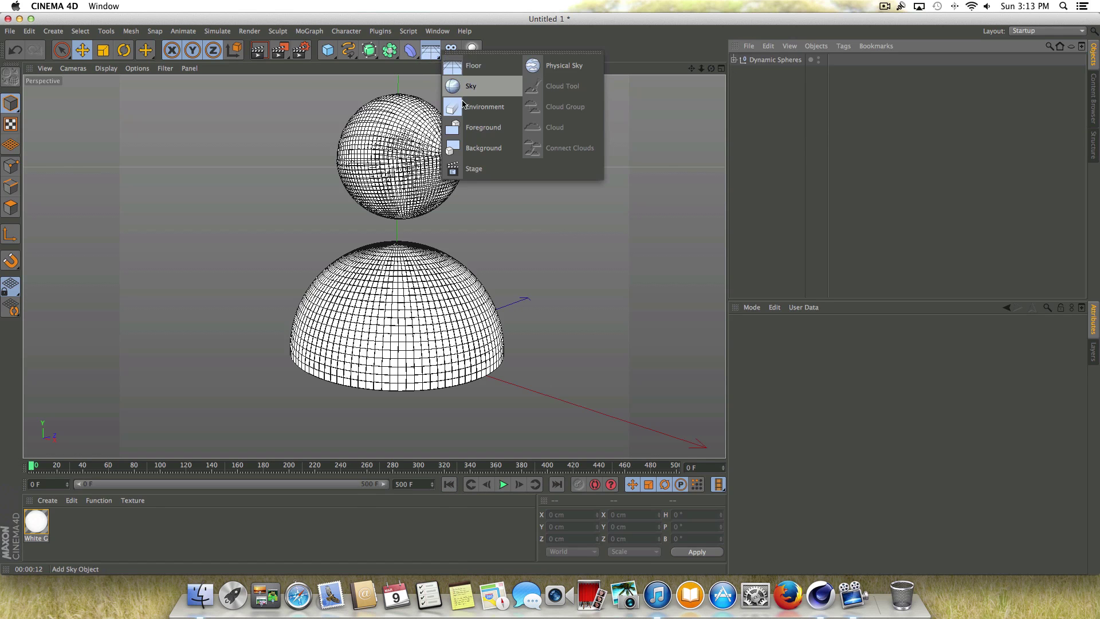
pyautogui.click(476, 148)
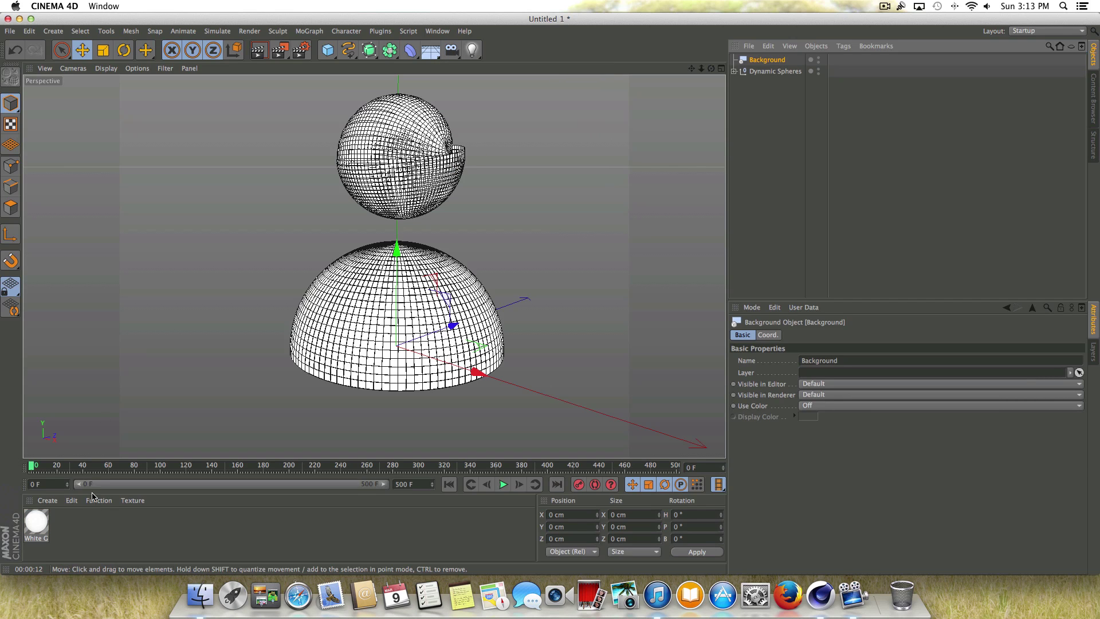
# Create a new material Mat and turn off its specular.
pyautogui.doubleClick(51, 527)
pyautogui.doubleClick(36, 522)
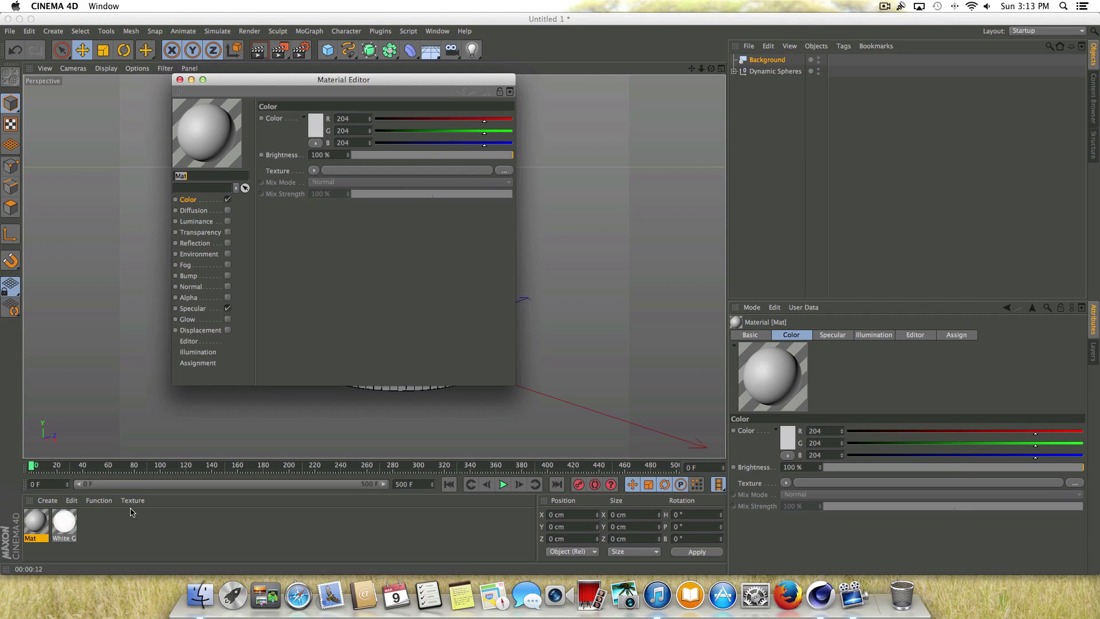
pyautogui.moveTo(258, 87); pyautogui.dragTo(331, 109)
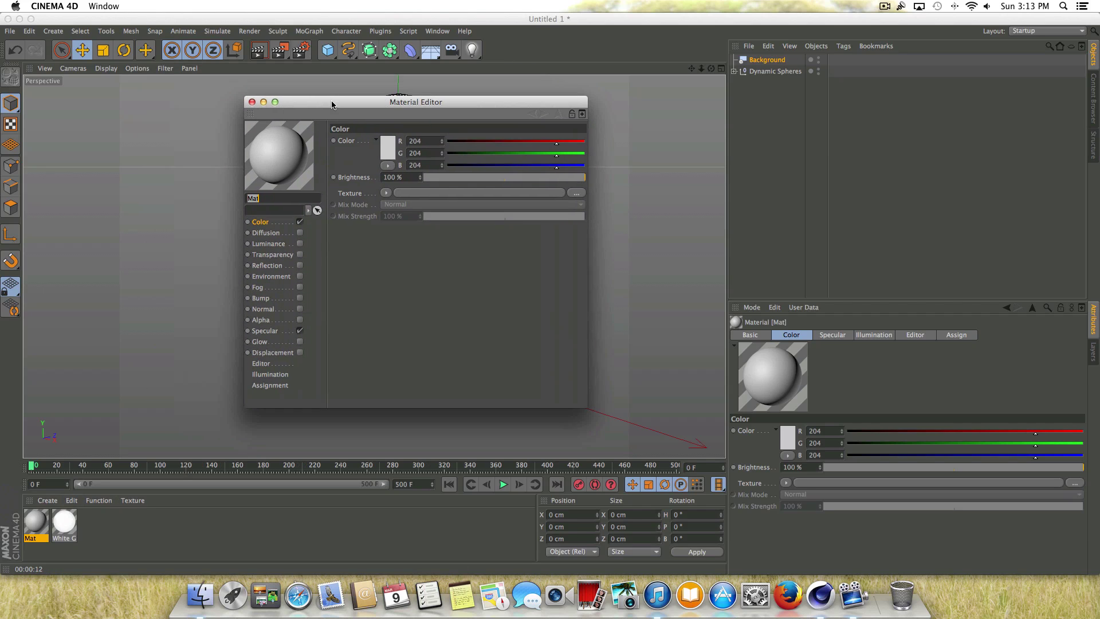
pyautogui.click(275, 332)
pyautogui.click(300, 330)
pyautogui.click(267, 224)
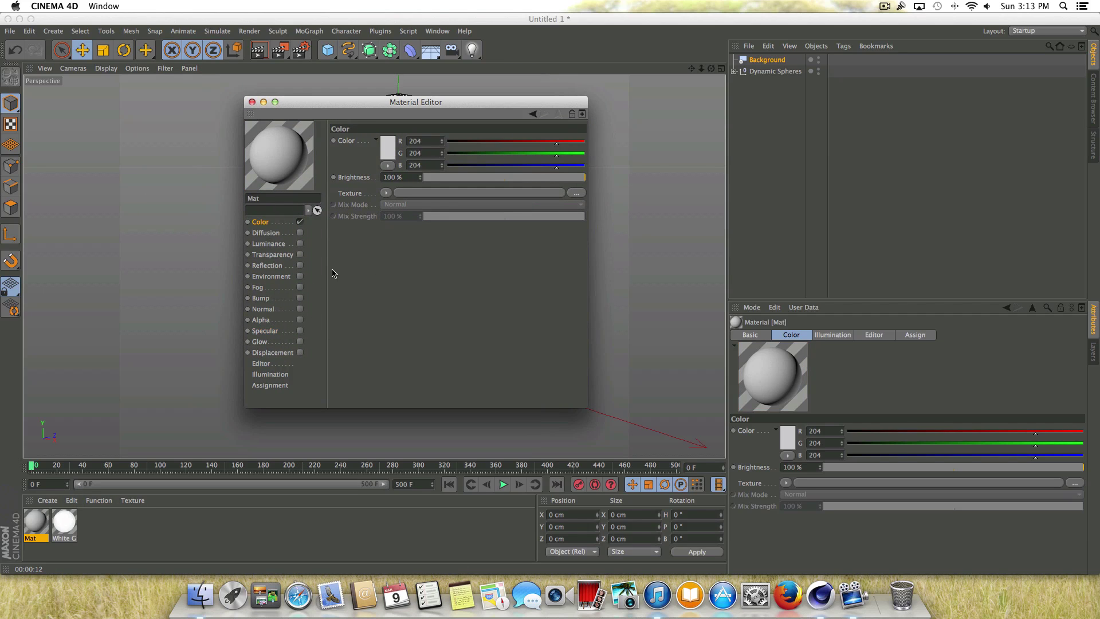
# Give Mat's colour a circular 2D Gradient texture.
pyautogui.click(387, 193)
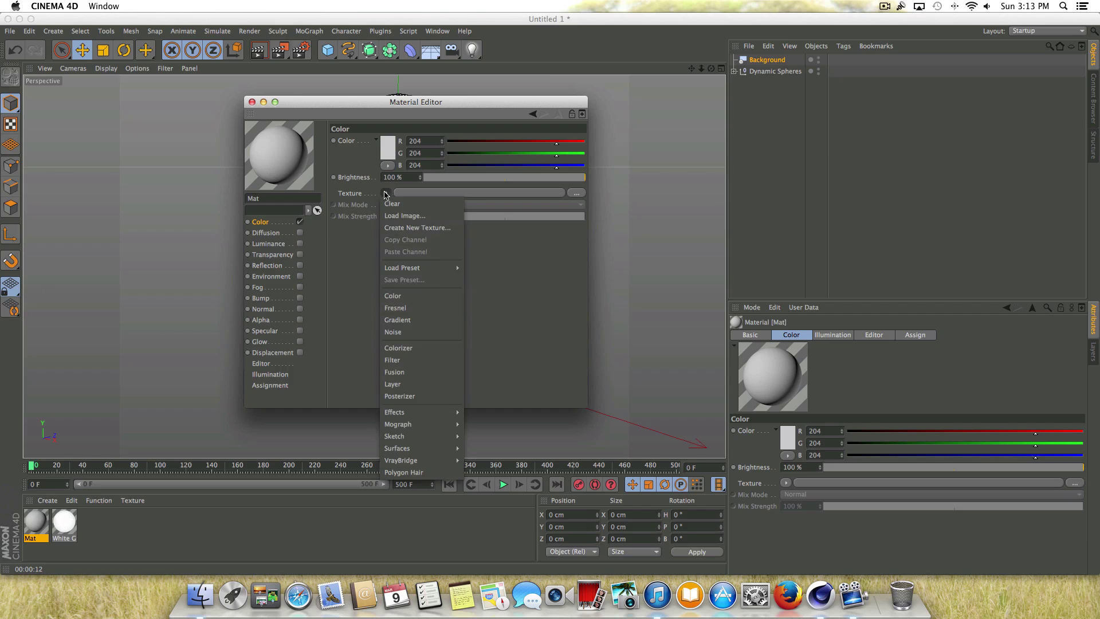
pyautogui.click(401, 320)
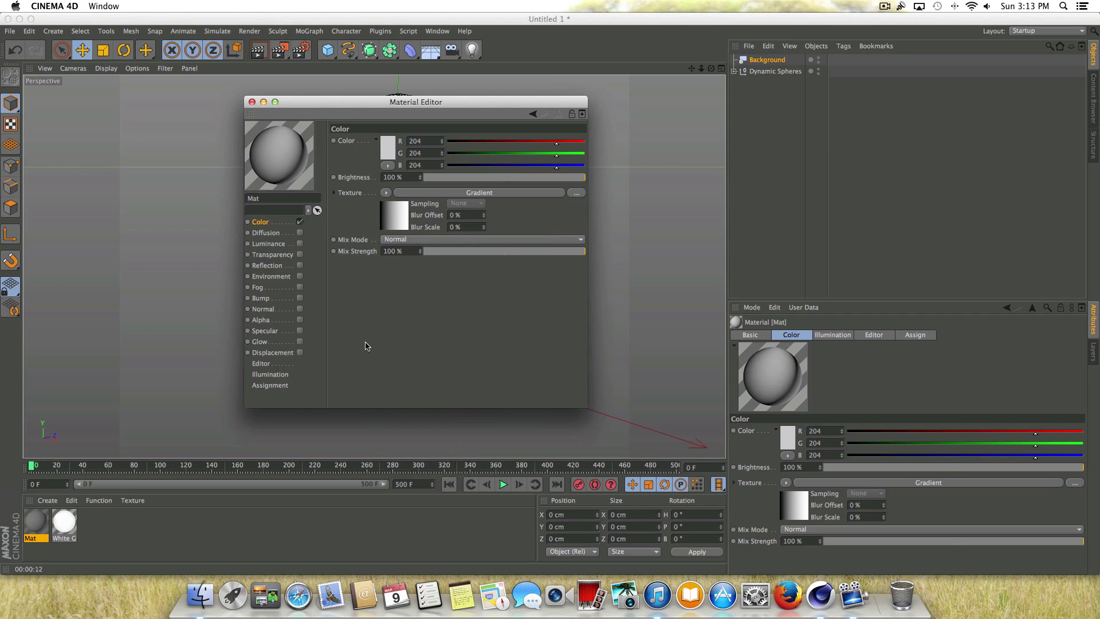
pyautogui.click(389, 214)
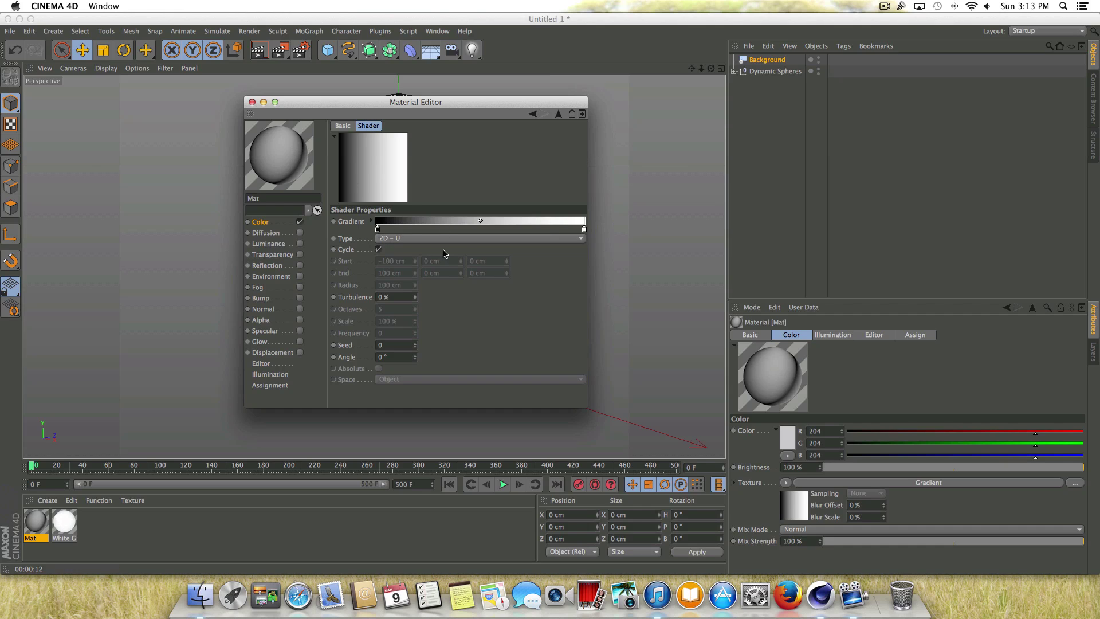
pyautogui.click(406, 238)
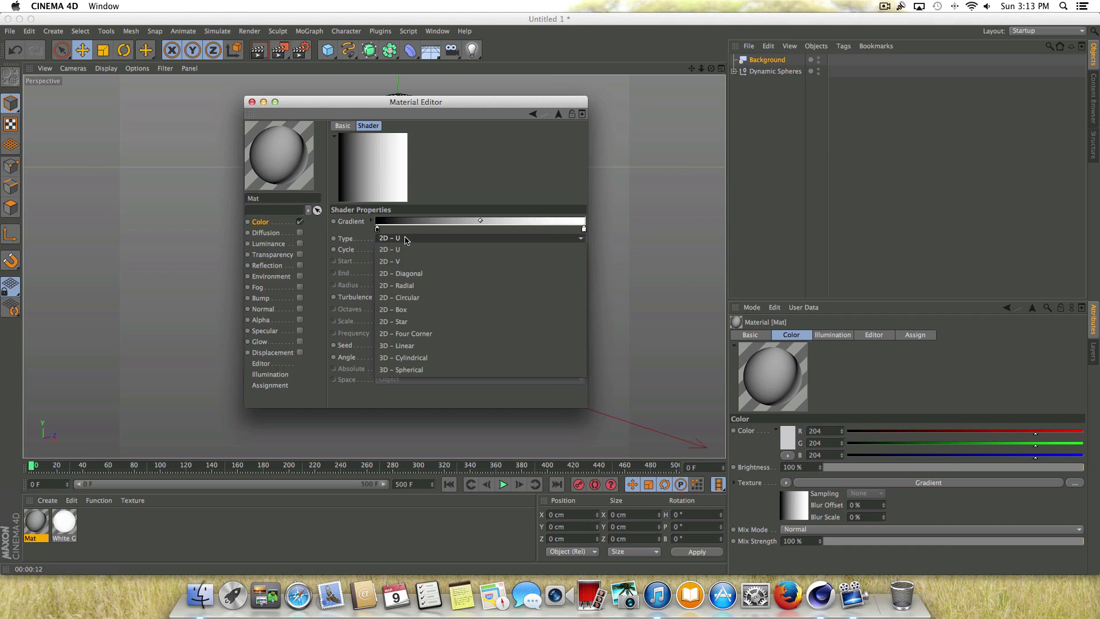
pyautogui.click(420, 297)
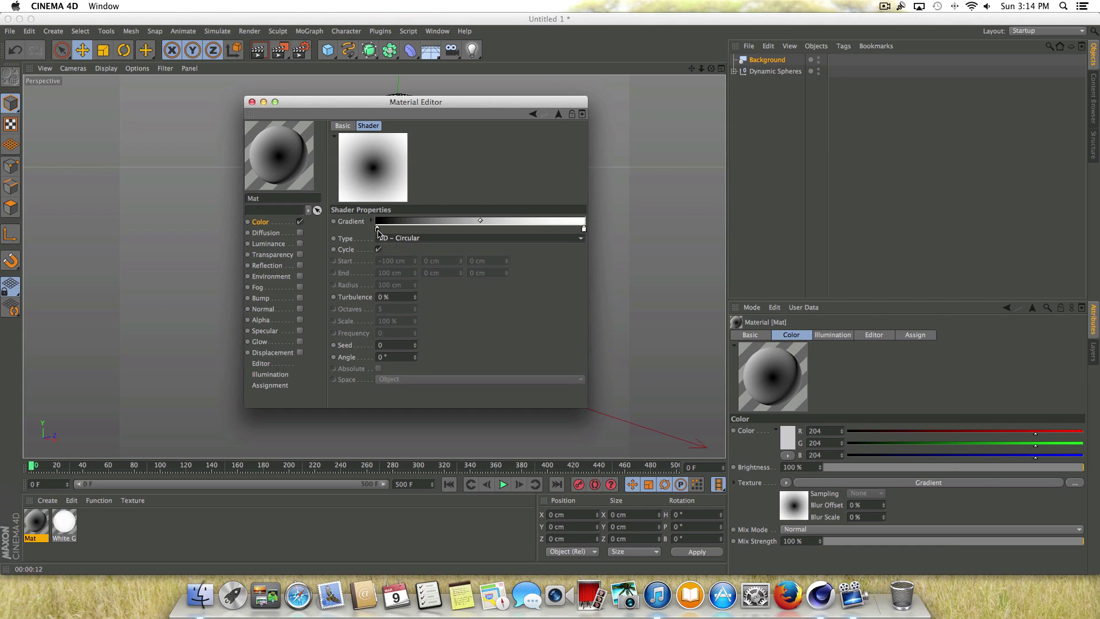
# Darken both gradient stops, making the last one near black.
pyautogui.doubleClick(377, 228)
pyautogui.moveTo(373, 174); pyautogui.dragTo(475, 196)
pyautogui.click(411, 272)
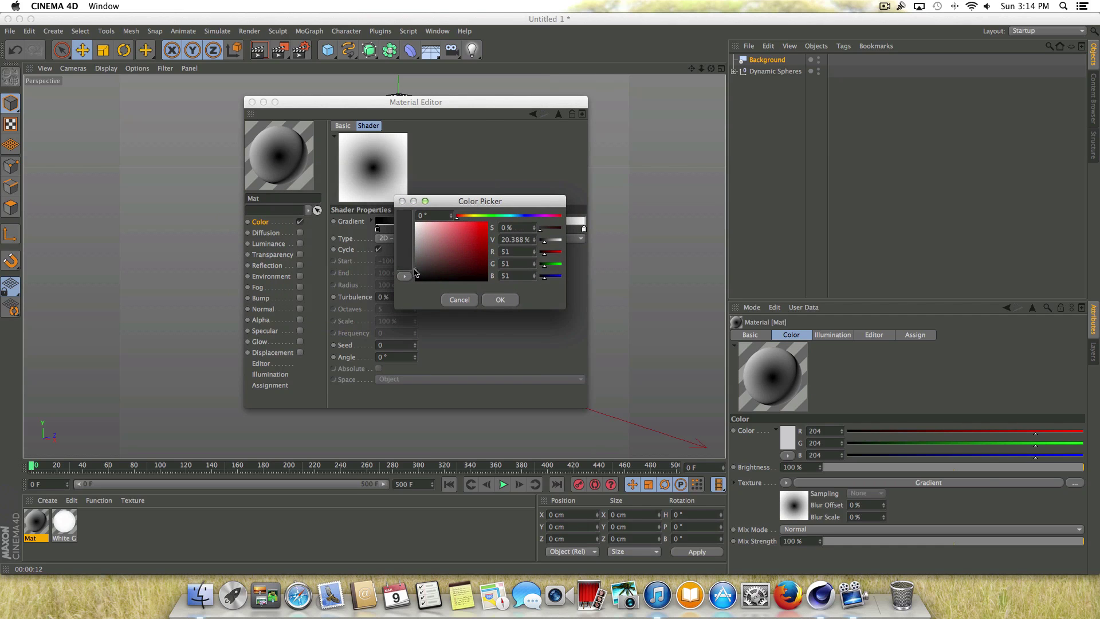
pyautogui.moveTo(415, 268); pyautogui.dragTo(412, 271)
pyautogui.click(500, 300)
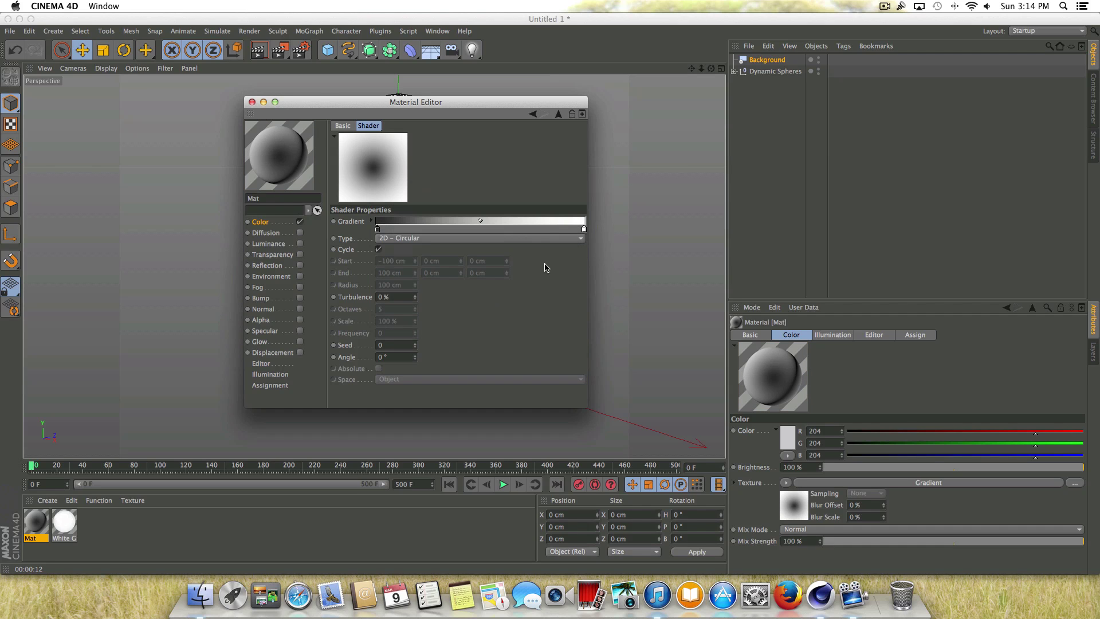
pyautogui.doubleClick(584, 230)
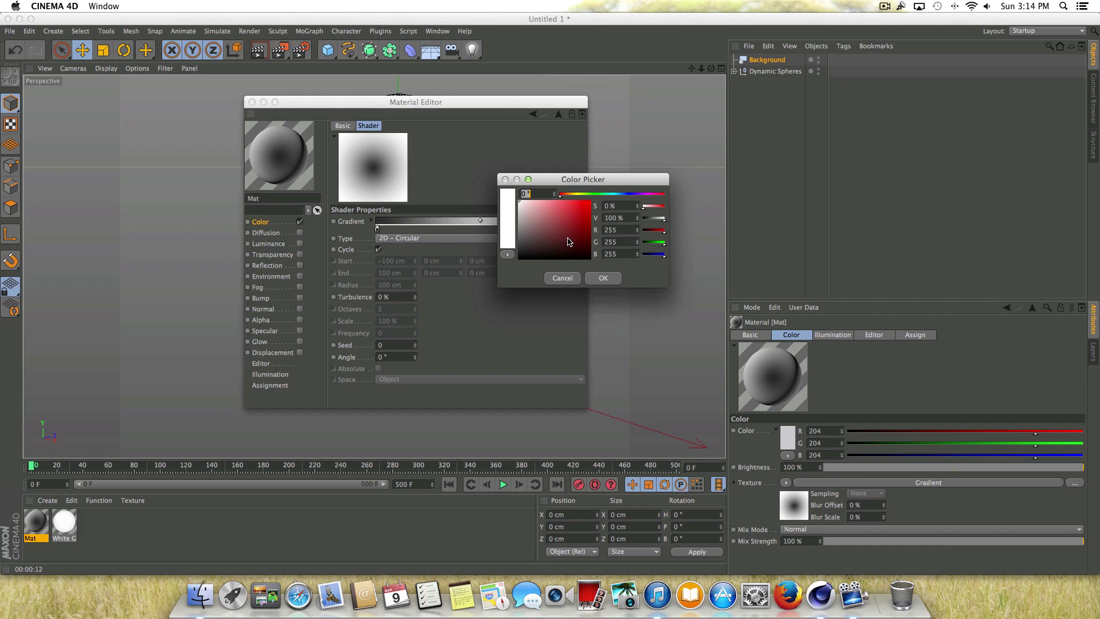
pyautogui.click(545, 246)
pyautogui.click(524, 253)
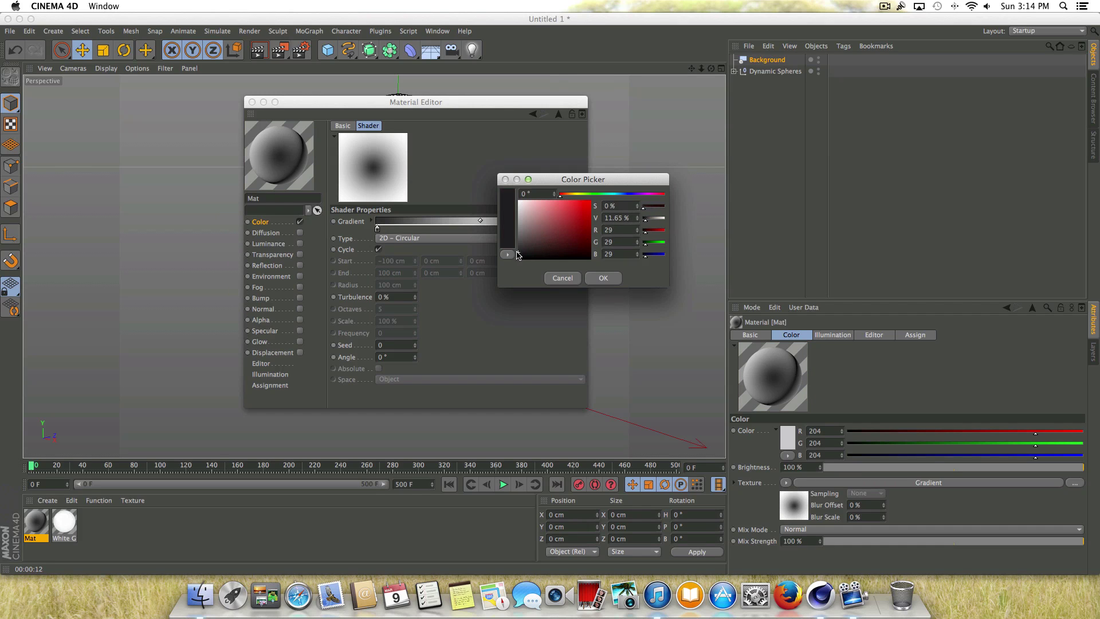
pyautogui.click(601, 279)
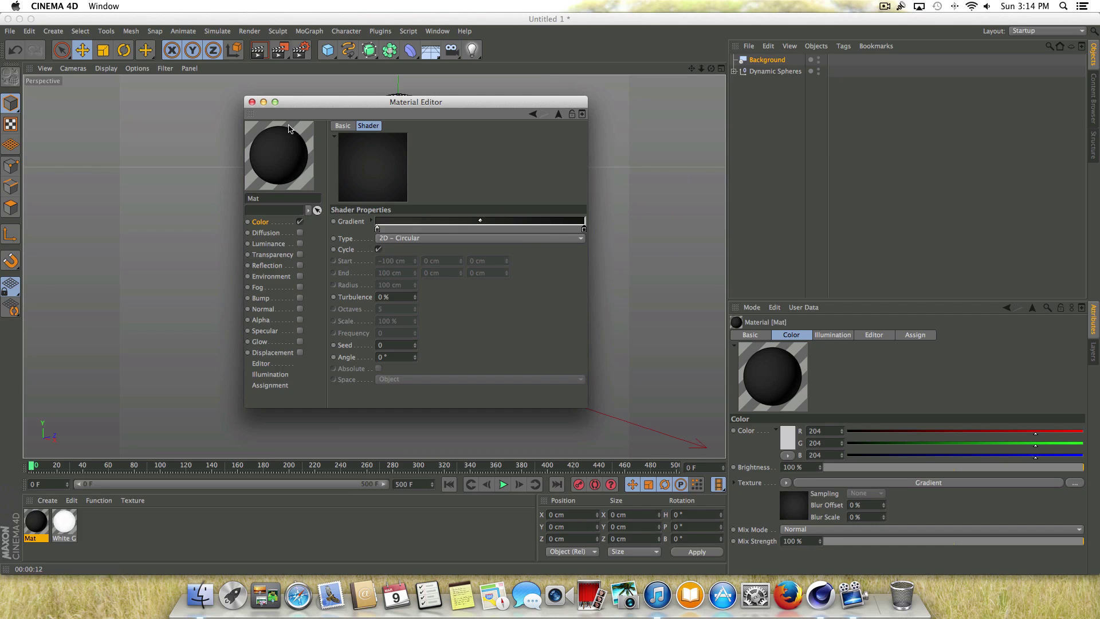
# Apply the Mat material to the Background object.
pyautogui.click(251, 102)
pyautogui.moveTo(34, 519); pyautogui.dragTo(763, 60)
pyautogui.moveTo(690, 70); pyautogui.dragTo(691, 71)
# Render the view, run the simulation to frame 61, and return to the editor view.
pyautogui.hotkey('ctrl', 'r')
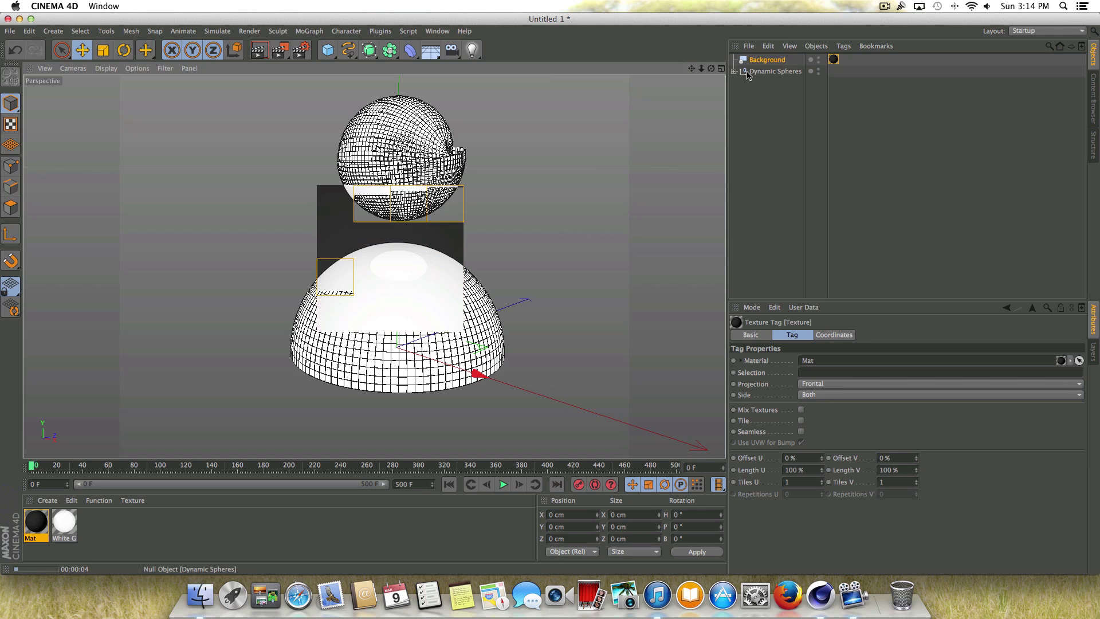
pyautogui.click(885, 6)
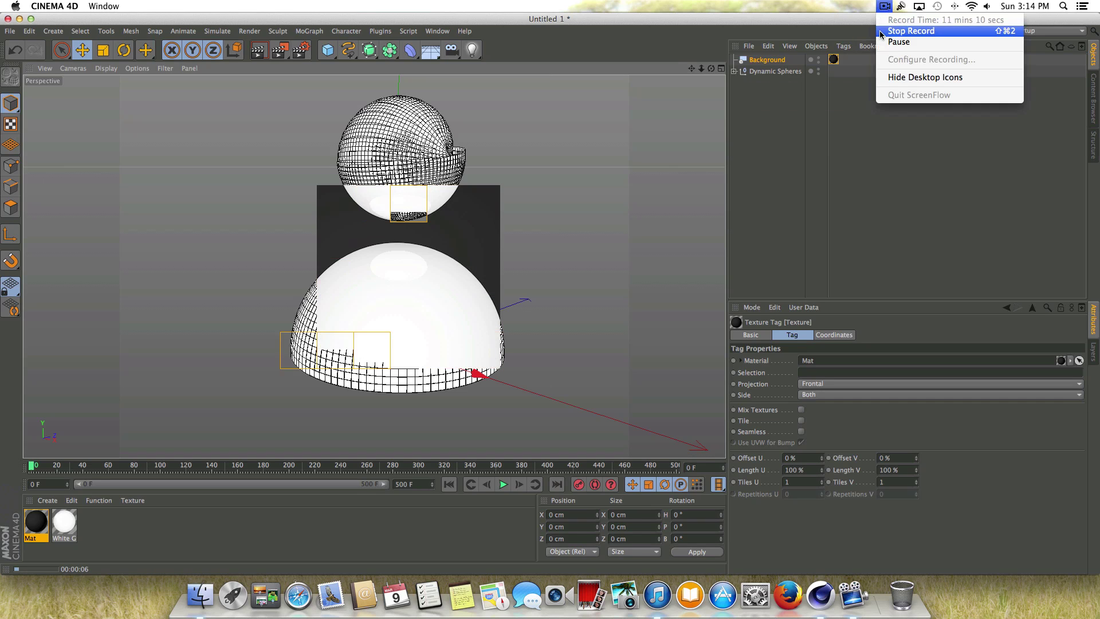
pyautogui.click(899, 39)
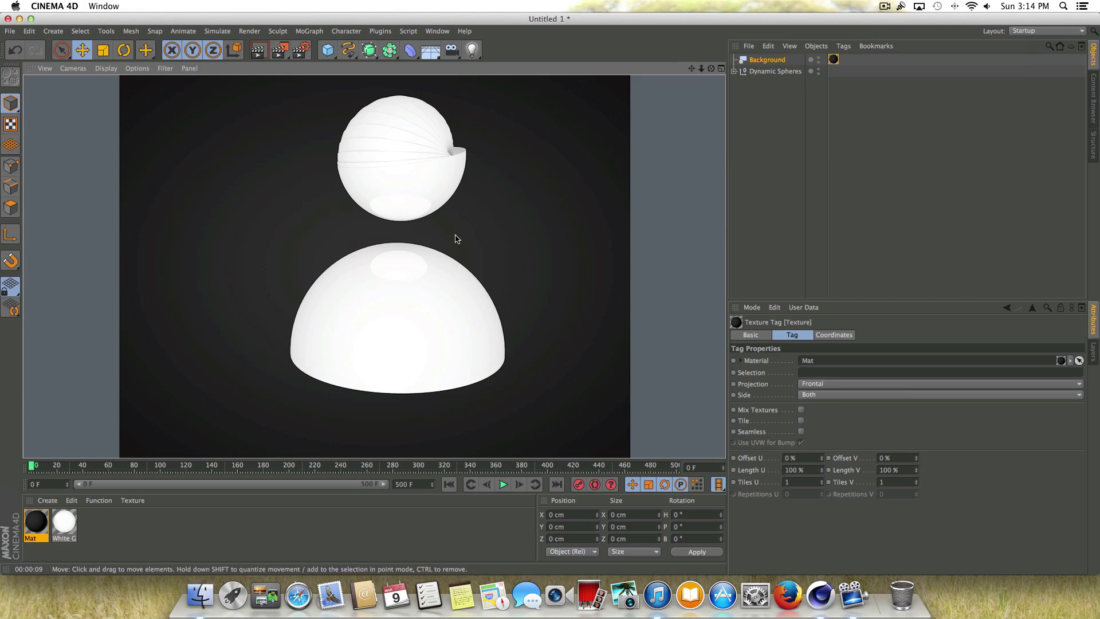
pyautogui.click(503, 487)
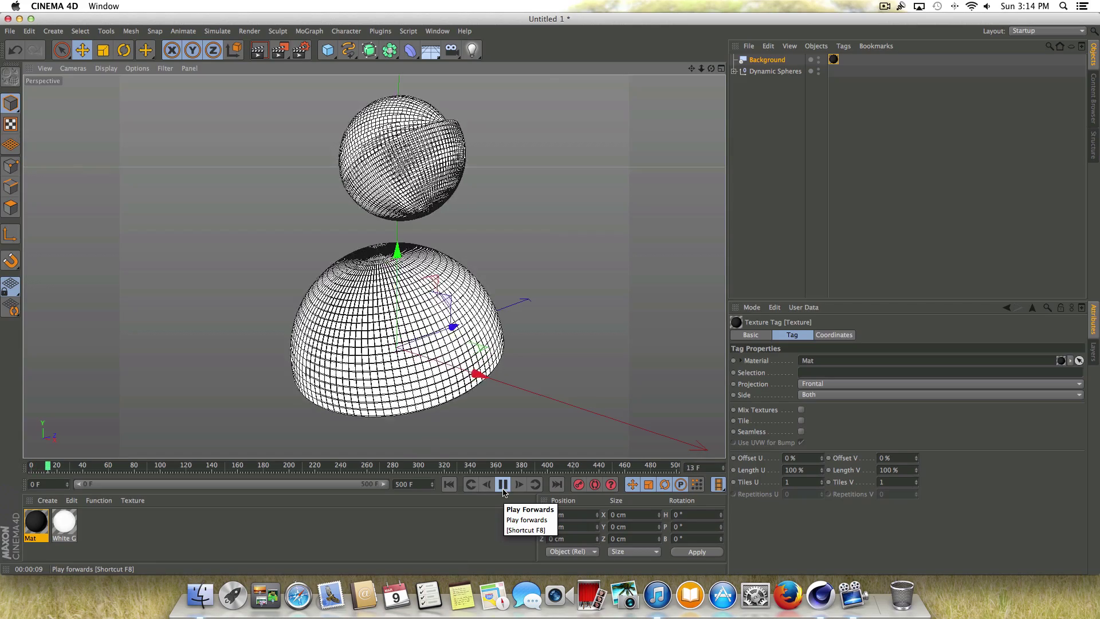
pyautogui.click(503, 485)
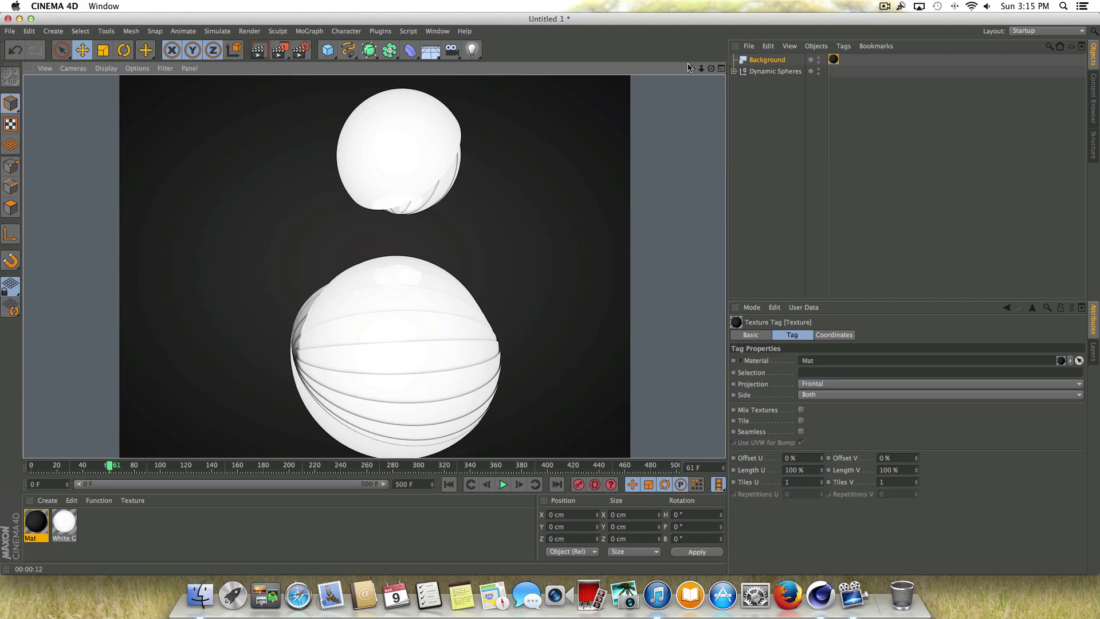
pyautogui.click(572, 81)
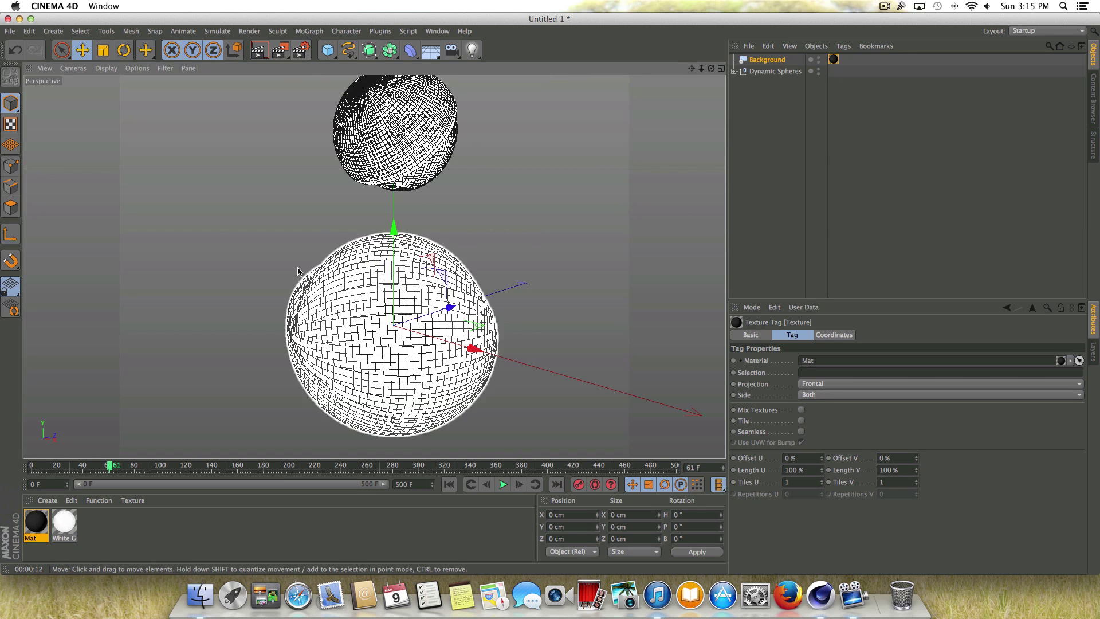
# Set the render output size to 1280 x 720 in Render Settings.
pyautogui.click(302, 50)
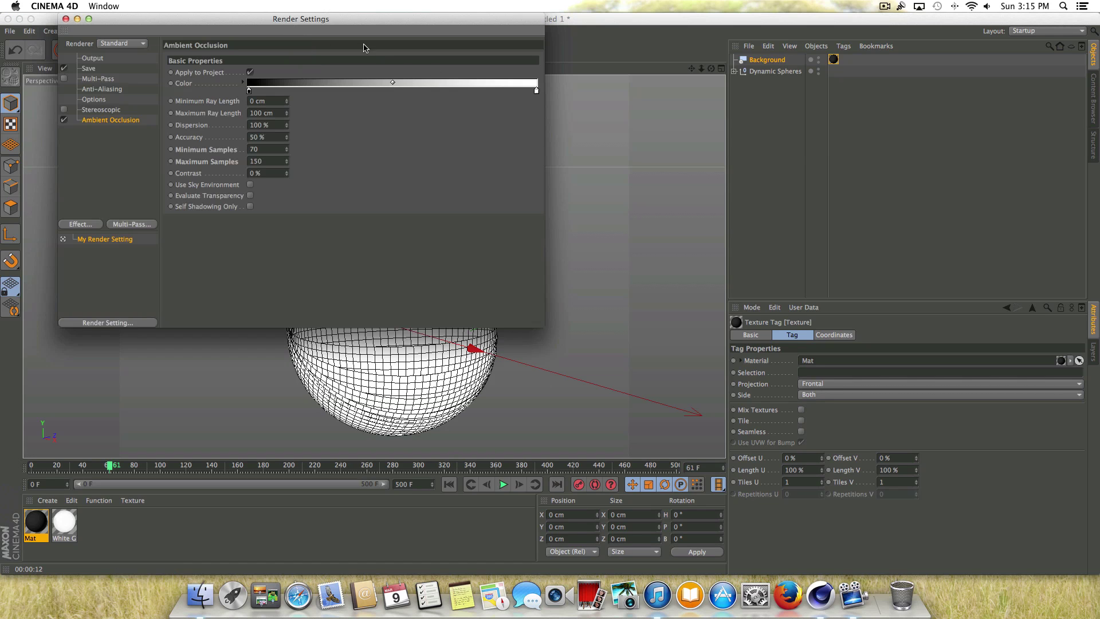
pyautogui.click(92, 57)
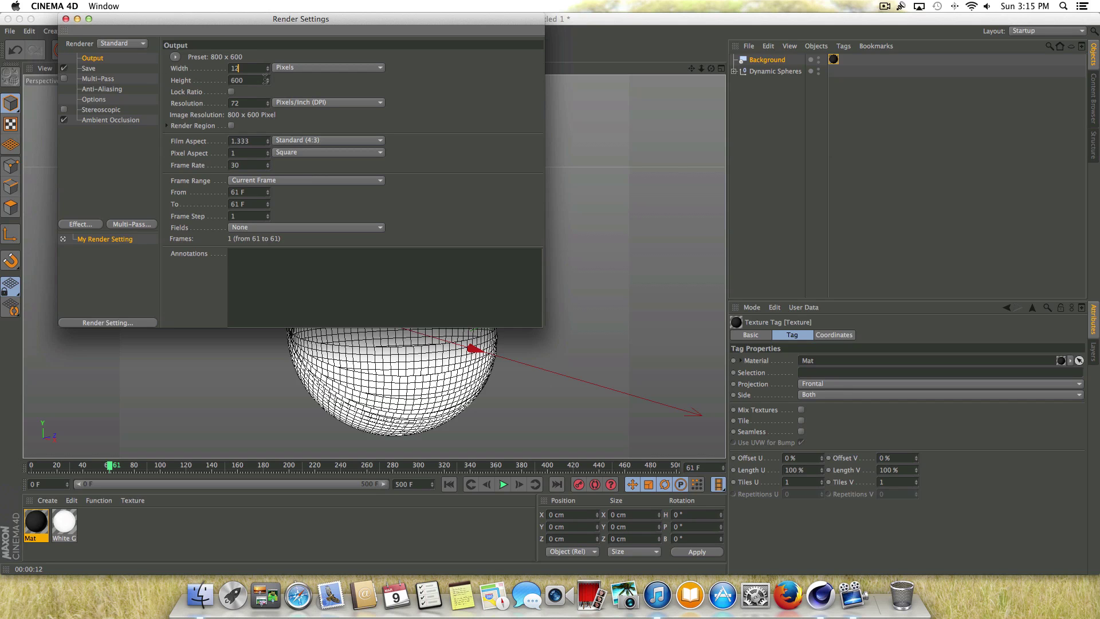
pyautogui.press('Return')
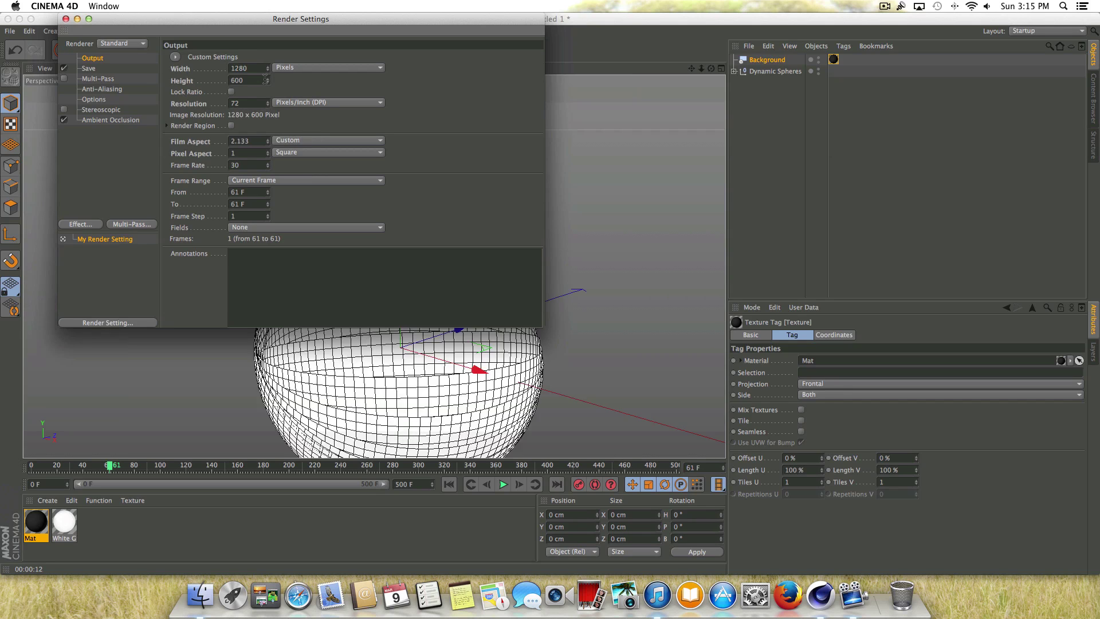
pyautogui.moveTo(256, 79); pyautogui.dragTo(217, 75)
pyautogui.write('720')
pyautogui.press('Return')
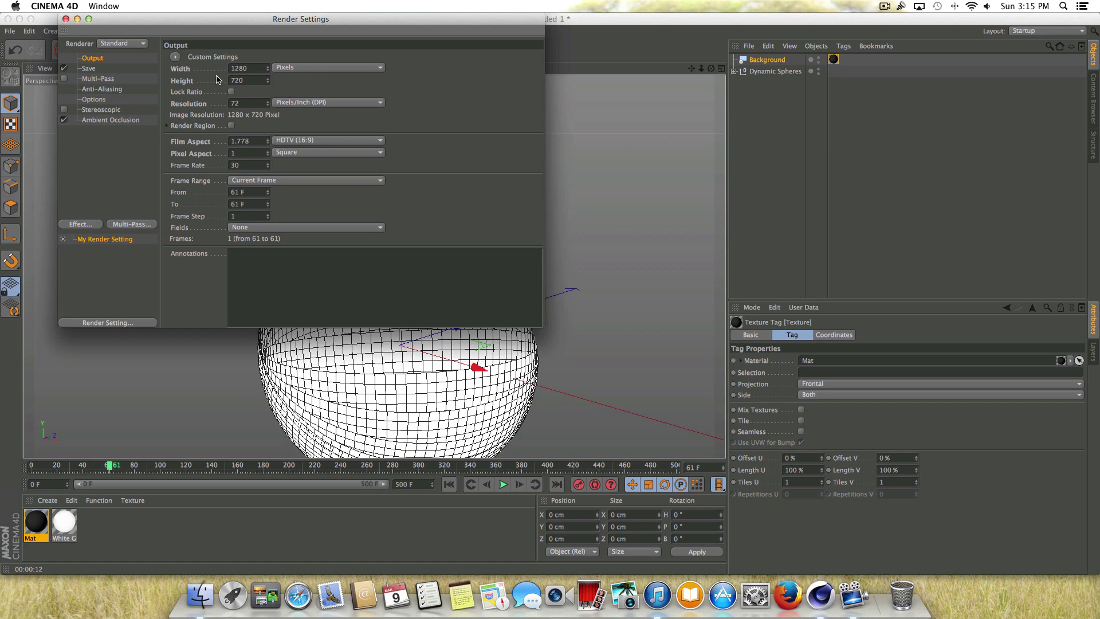
# Render all frames with the frame range ending at 220 F.
pyautogui.click(266, 181)
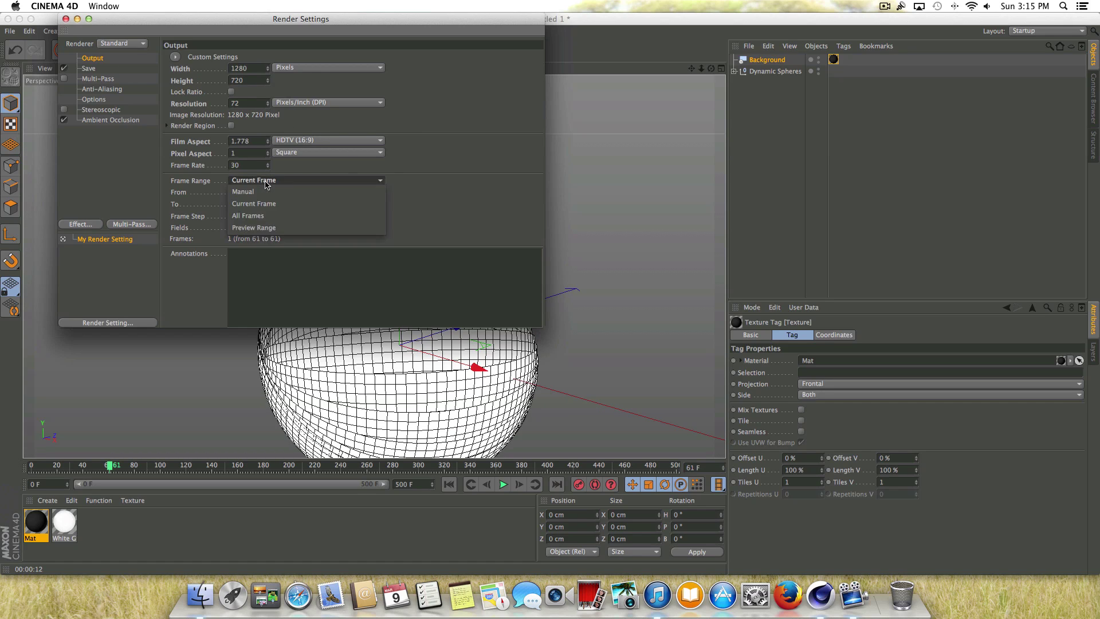
pyautogui.click(258, 216)
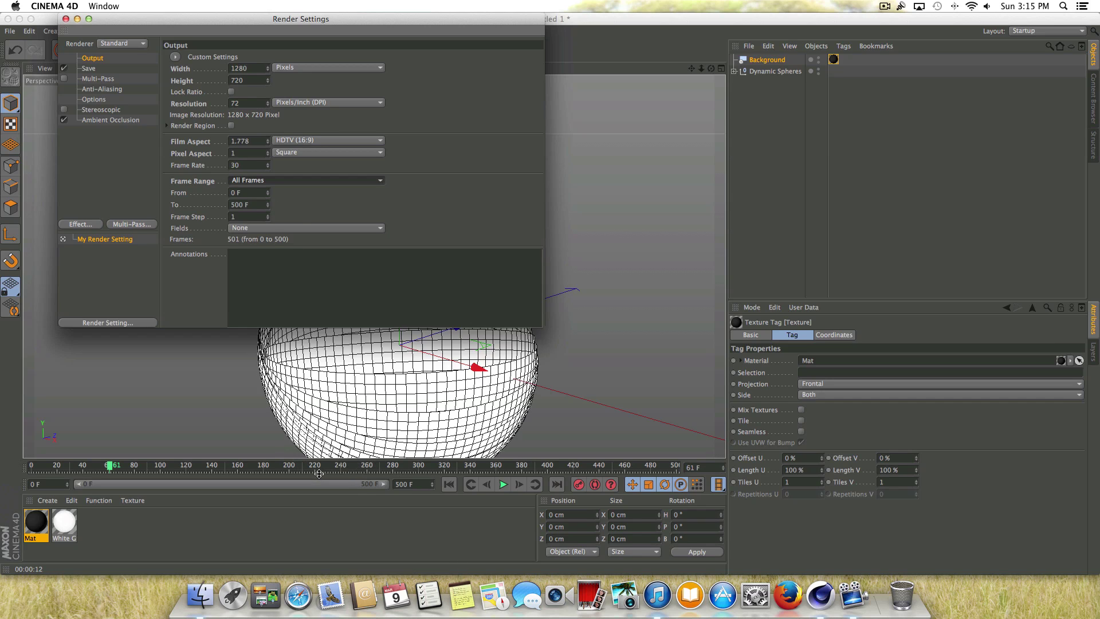
pyautogui.click(263, 201)
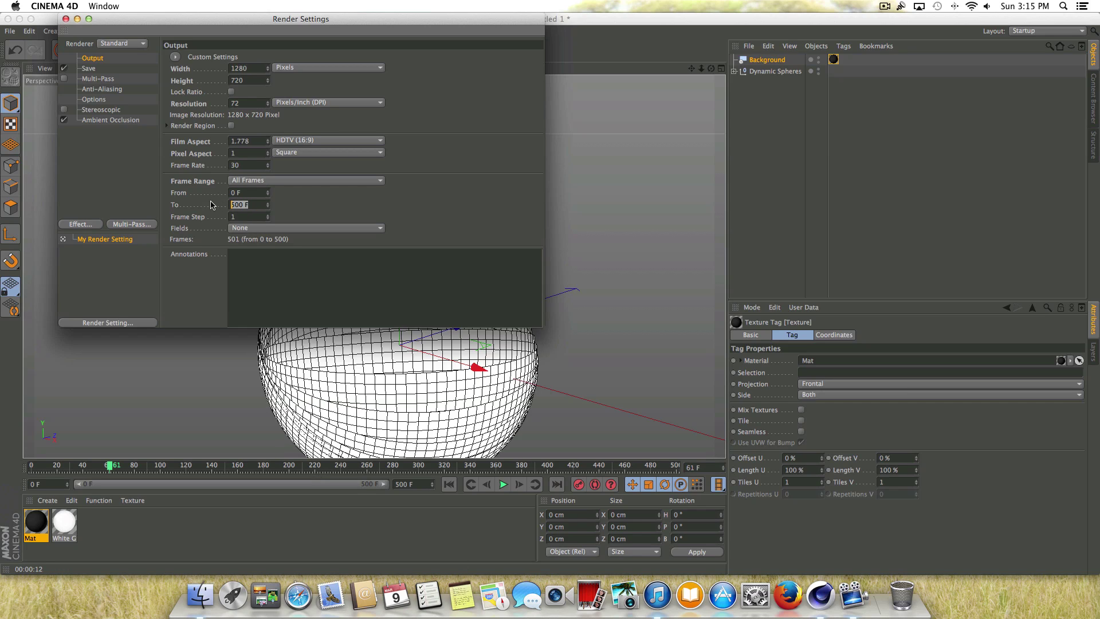
pyautogui.write('220')
pyautogui.press('Return')
pyautogui.click(66, 19)
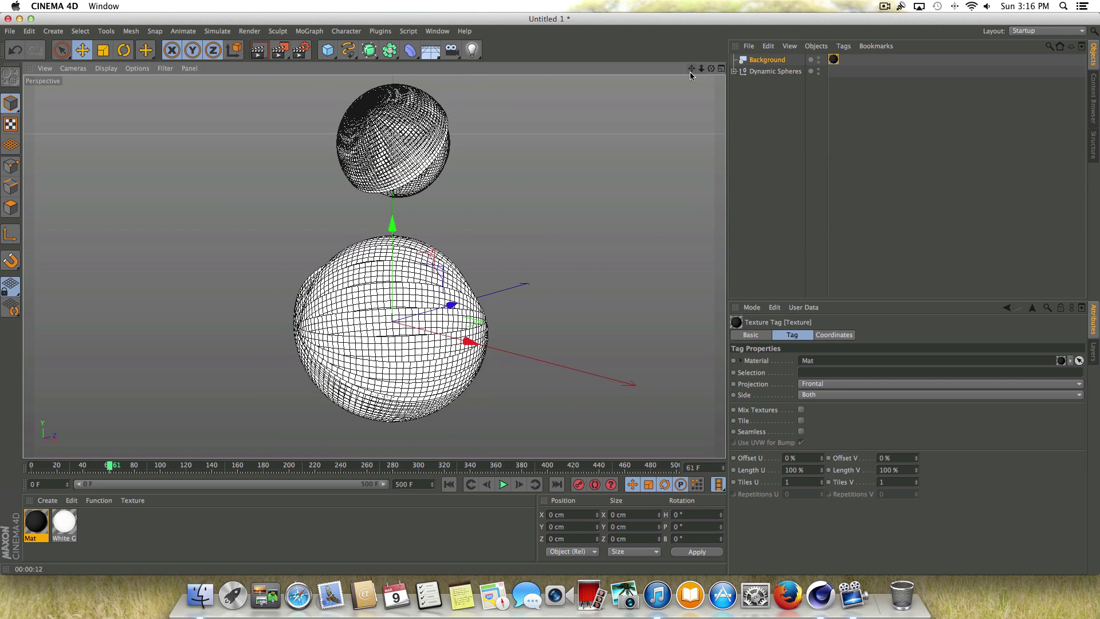
# Add an area light with Area shadows and turn it to about 58° heading.
pyautogui.click(474, 56)
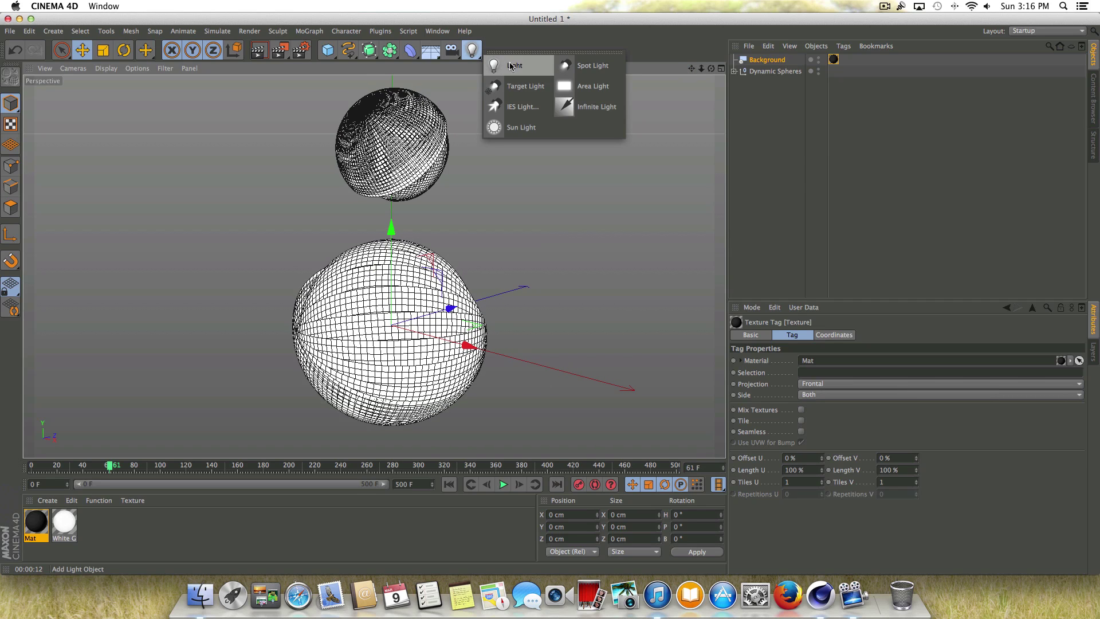
pyautogui.click(597, 92)
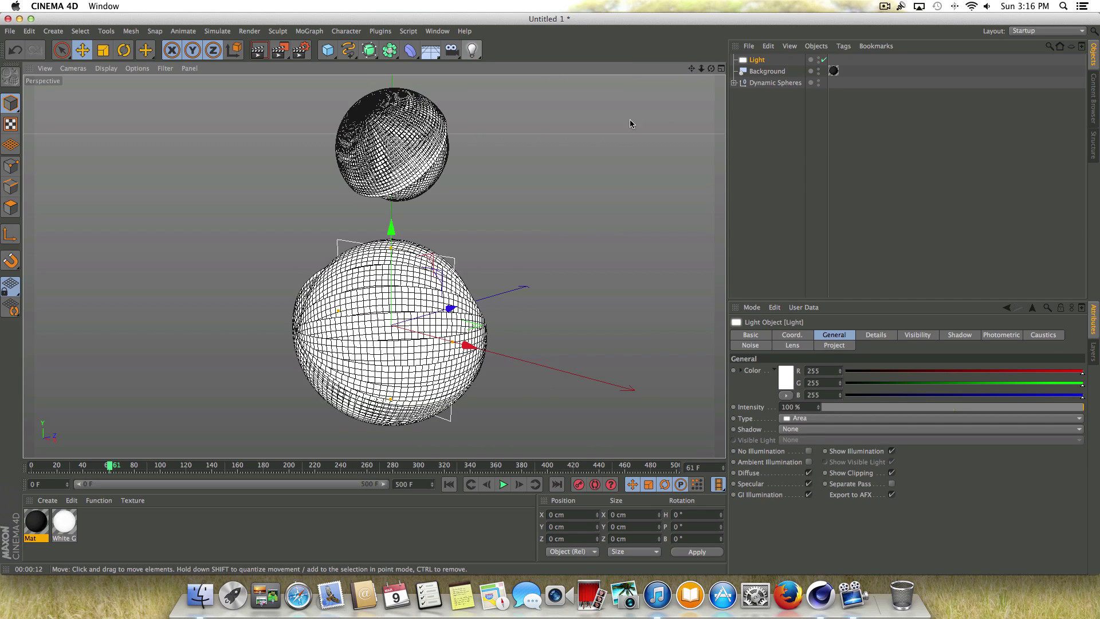
pyautogui.click(805, 429)
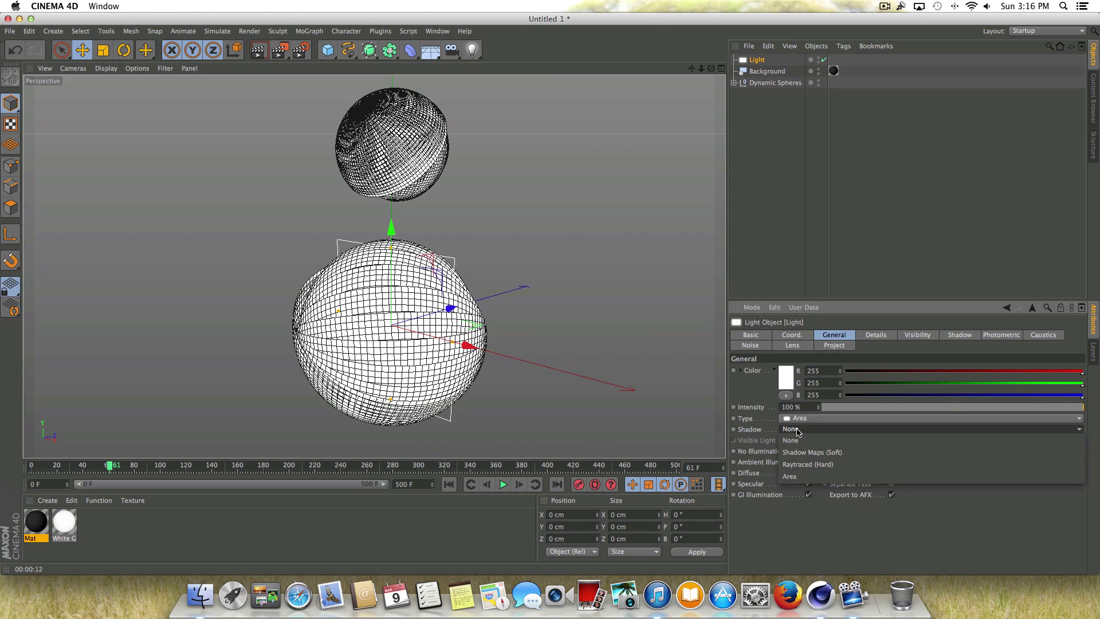
pyautogui.click(802, 477)
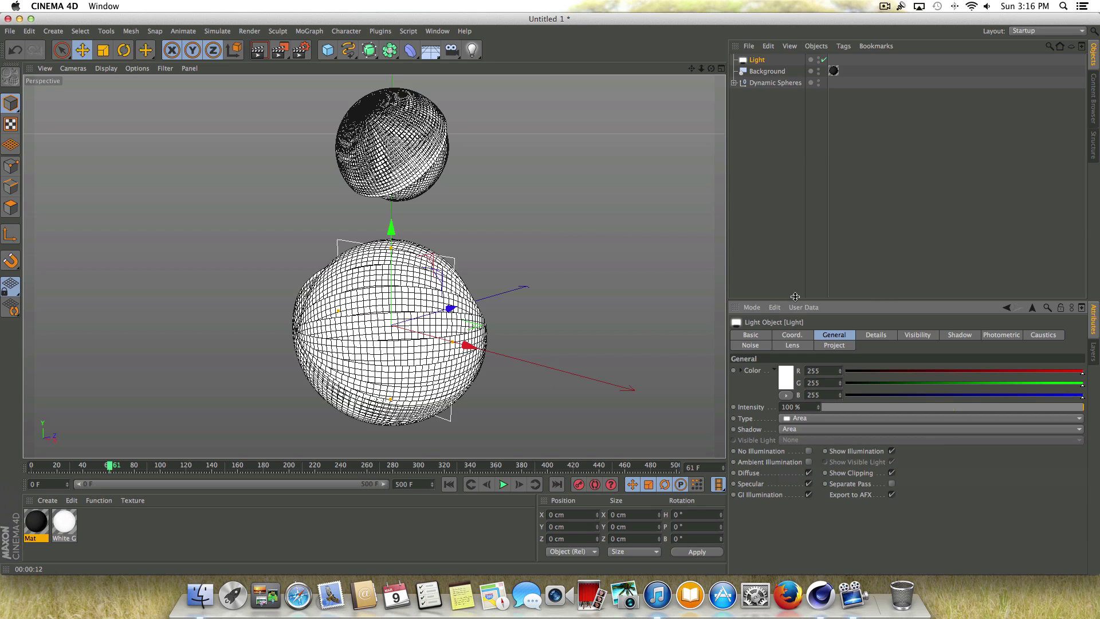
pyautogui.click(124, 50)
pyautogui.moveTo(404, 346); pyautogui.dragTo(448, 330)
# Move the light to the right of and behind the spheres, checking it in the four-view Top view.
pyautogui.press('e')
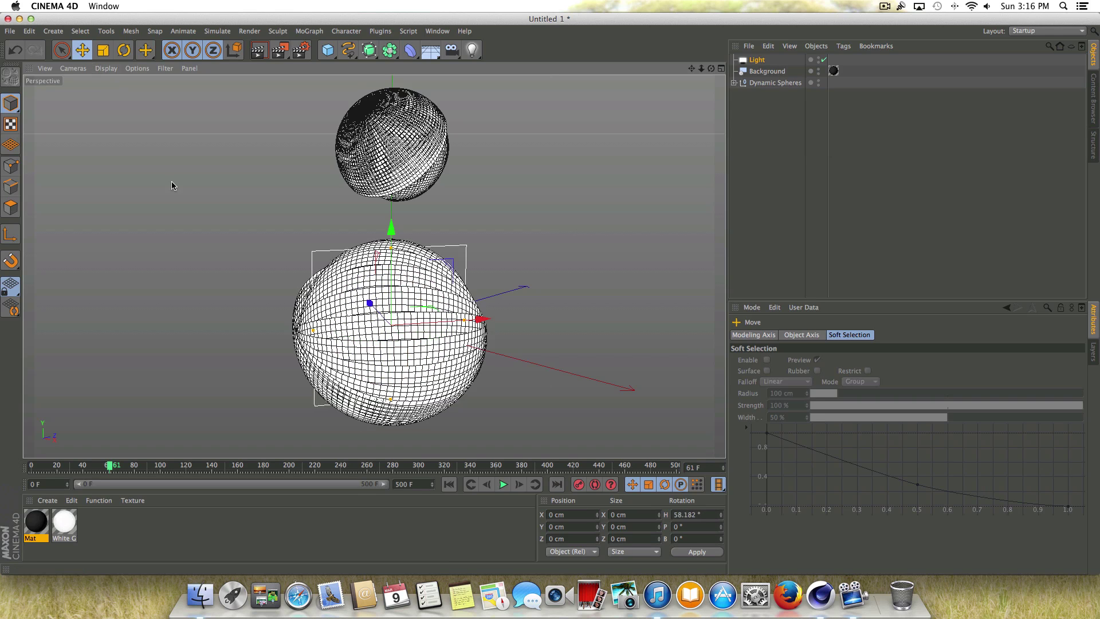
pyautogui.moveTo(373, 312); pyautogui.dragTo(592, 204)
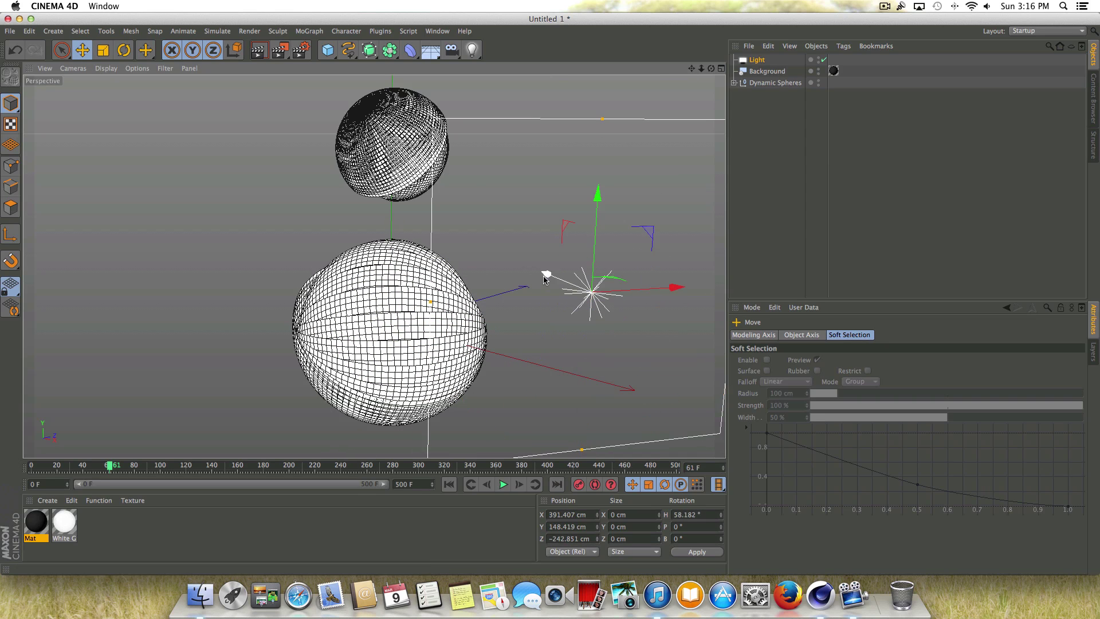
pyautogui.moveTo(545, 275); pyautogui.dragTo(671, 362)
pyautogui.click(721, 68)
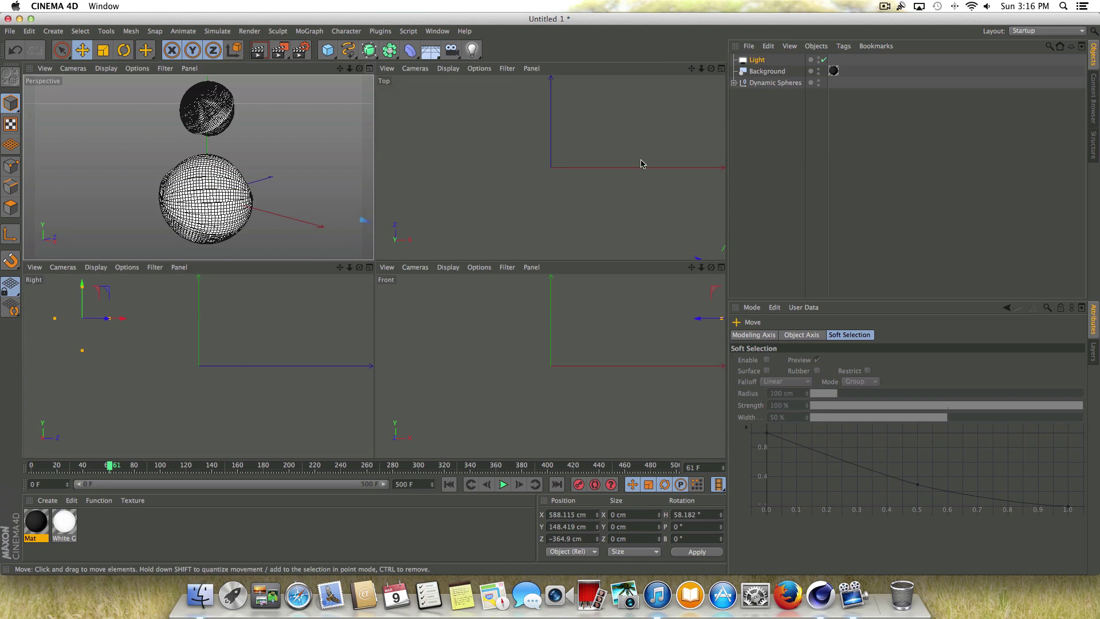
pyautogui.moveTo(696, 72); pyautogui.dragTo(578, 203)
pyautogui.scroll(-3, 576, 197)
pyautogui.moveTo(519, 221); pyautogui.dragTo(592, 237)
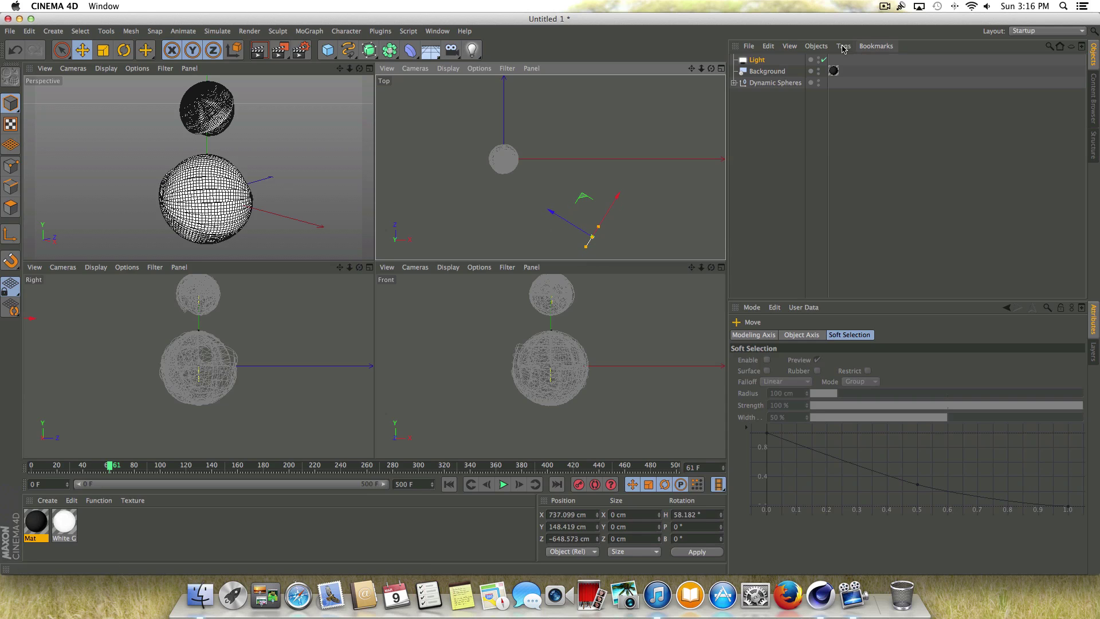
# Give the light Inverse Square Clamped falloff and widen its falloff radius.
pyautogui.click(759, 60)
pyautogui.click(877, 335)
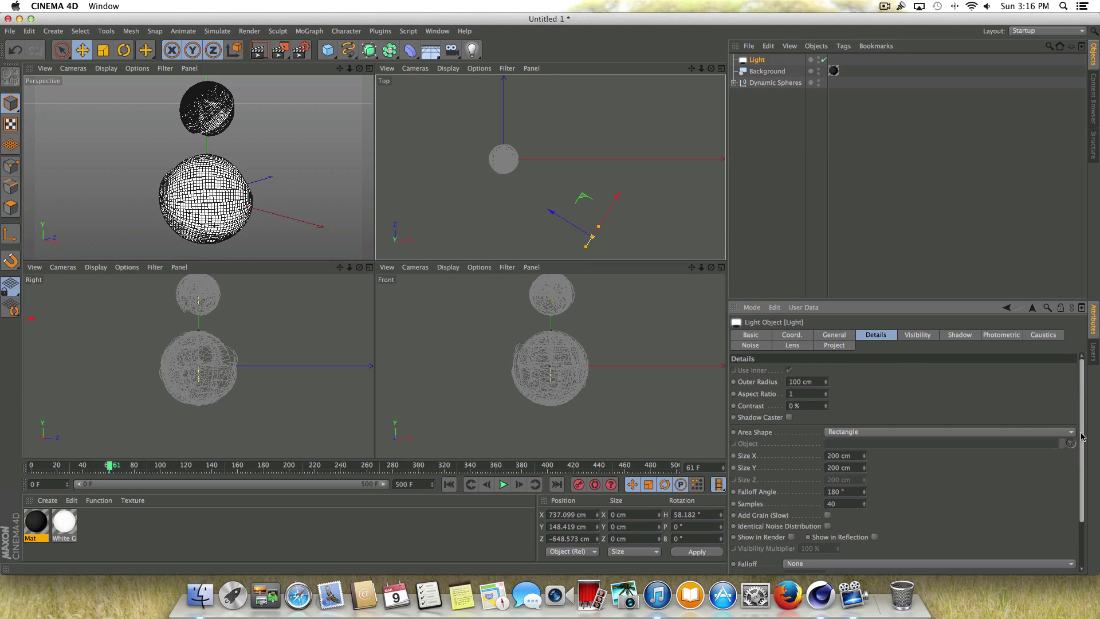
pyautogui.moveTo(1083, 439); pyautogui.dragTo(1096, 465)
pyautogui.click(787, 507)
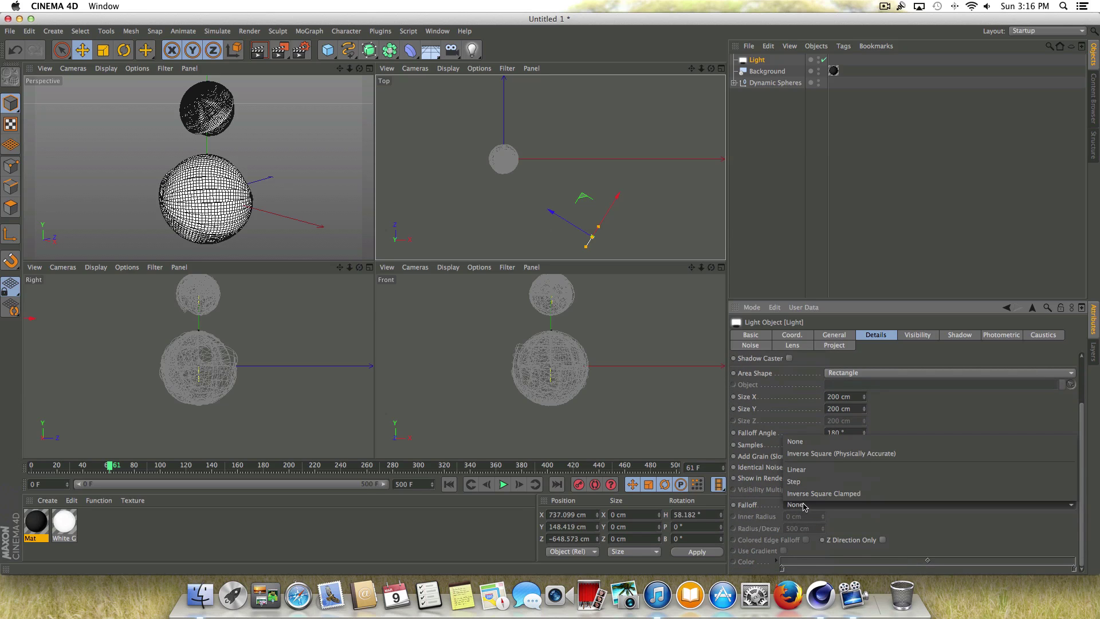
pyautogui.click(803, 494)
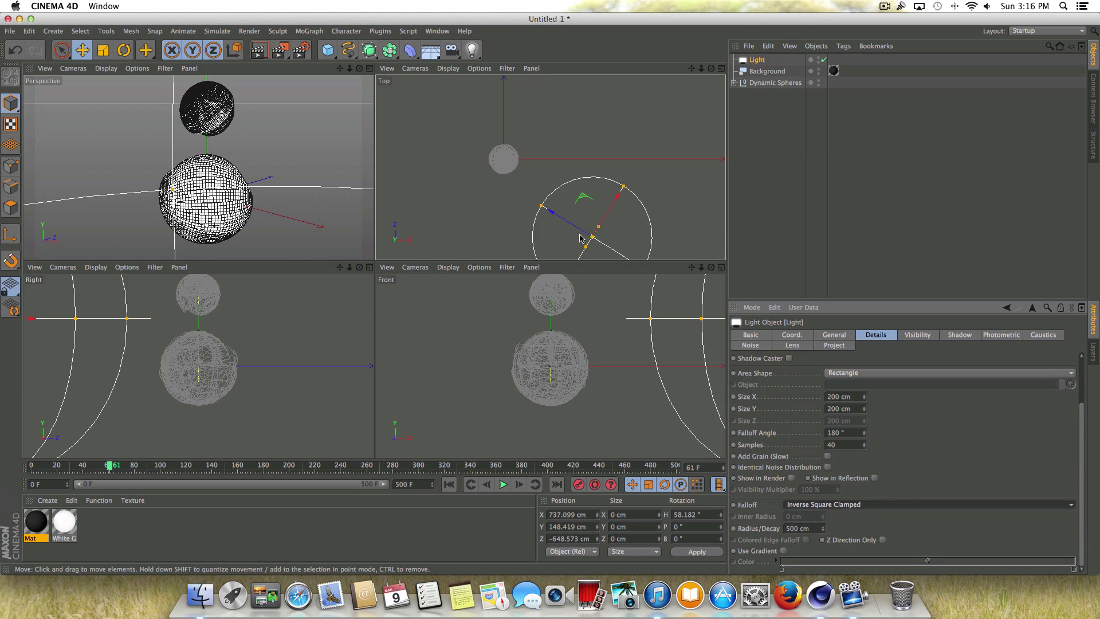
pyautogui.moveTo(545, 207); pyautogui.dragTo(487, 150)
# Review the light's area shadow values (75% accuracy, 8–100 samples) and its other settings.
pyautogui.click(965, 332)
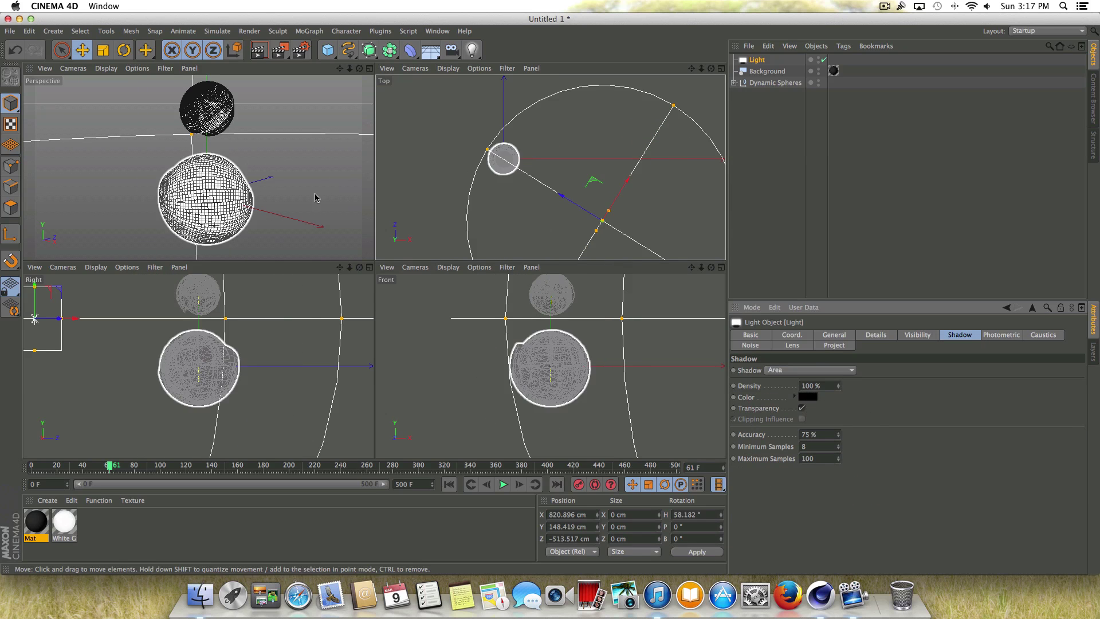
pyautogui.click(813, 449)
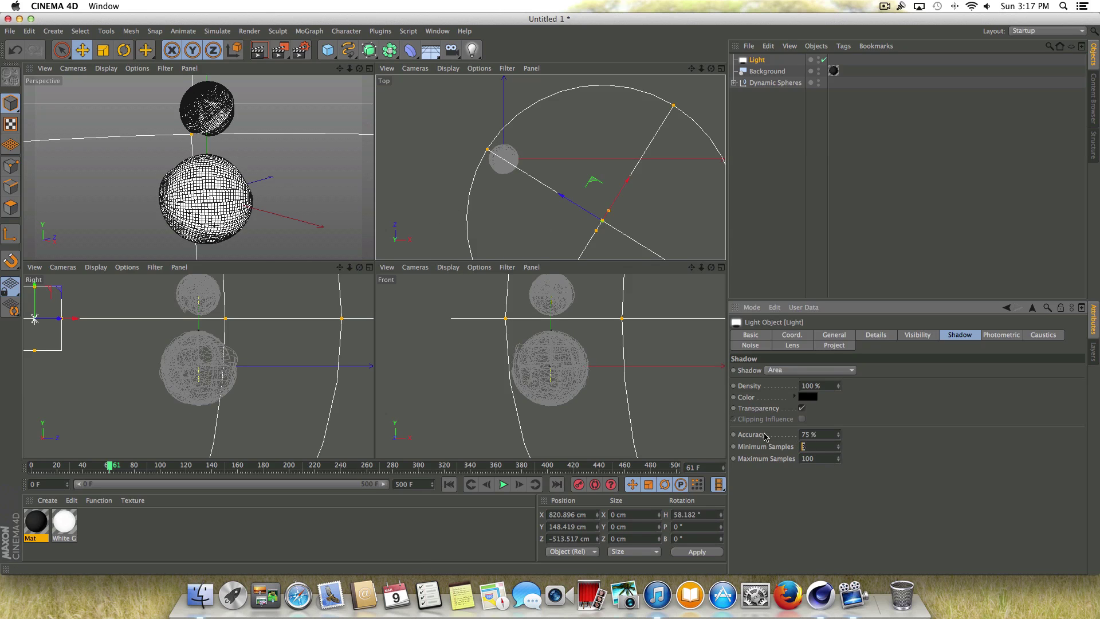
pyautogui.click(832, 434)
pyautogui.click(820, 457)
pyautogui.click(1006, 336)
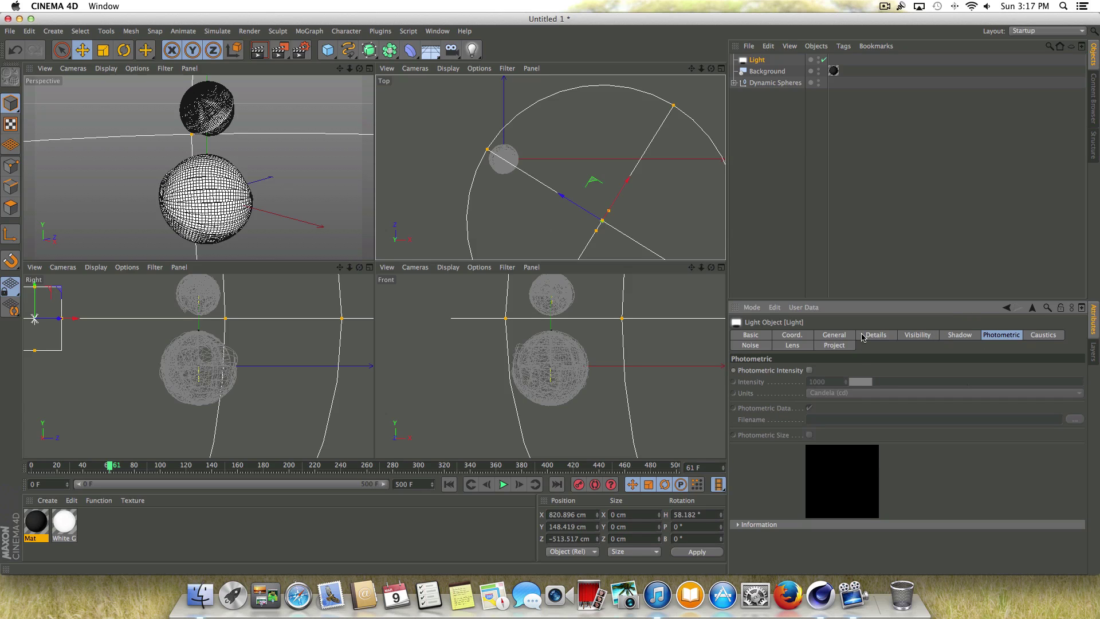
pyautogui.click(798, 345)
pyautogui.click(762, 344)
pyautogui.click(786, 346)
pyautogui.click(797, 337)
pyautogui.click(834, 334)
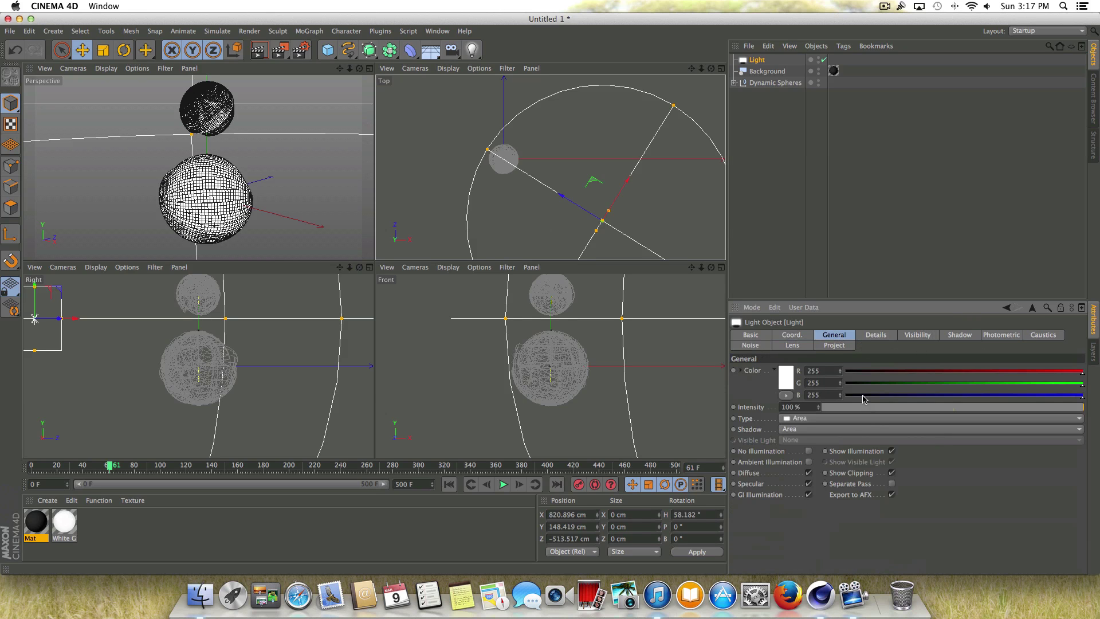
# Return to the single Perspective view, render a test preview, and play the animation.
pyautogui.click(369, 68)
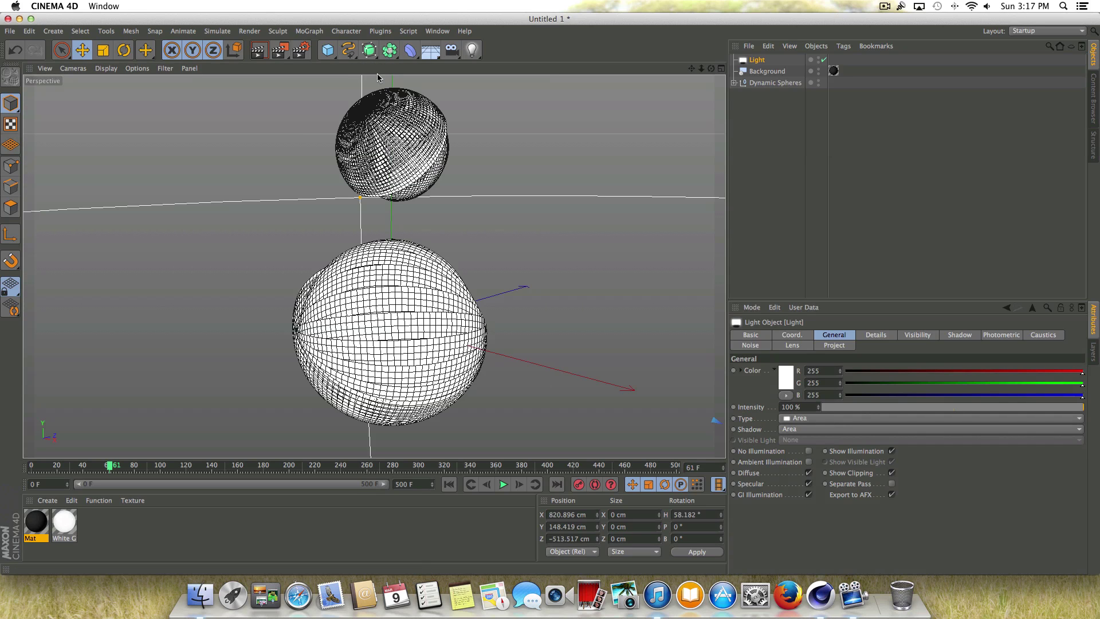
pyautogui.press('super+r')
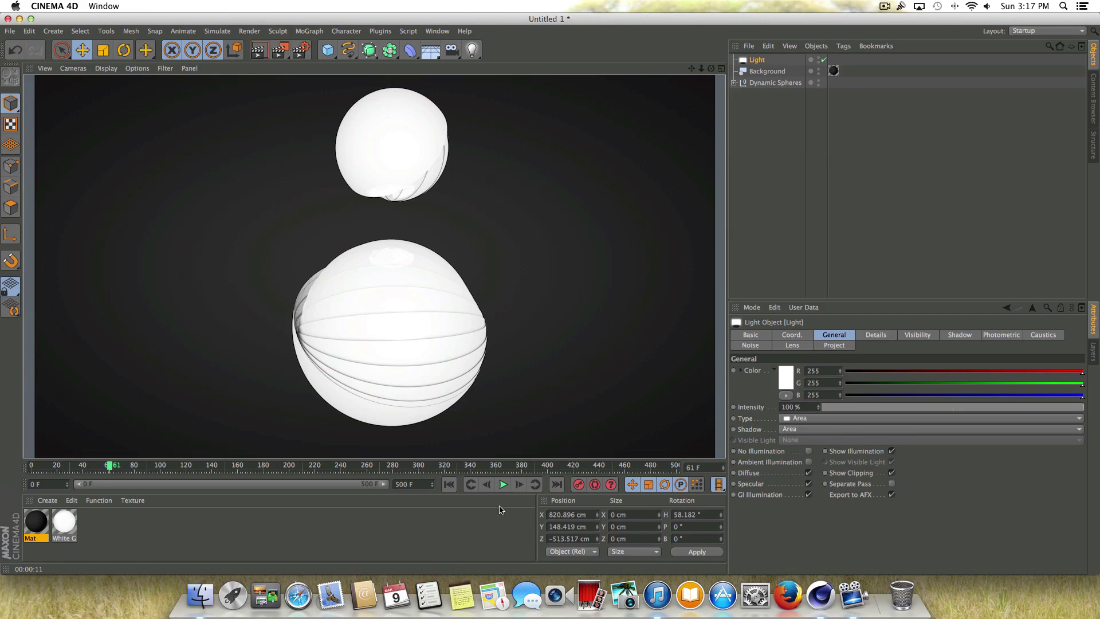
pyautogui.click(502, 485)
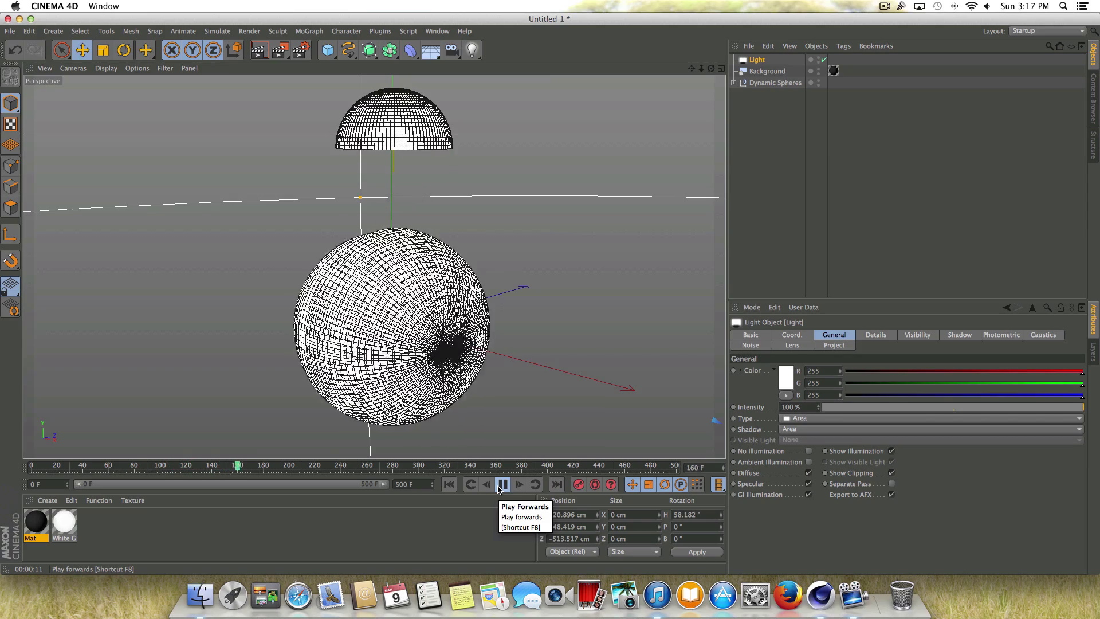
# Stop the animation at frame 0 and set the render to save as a QuickTime Movie.
pyautogui.click(503, 485)
pyautogui.click(449, 485)
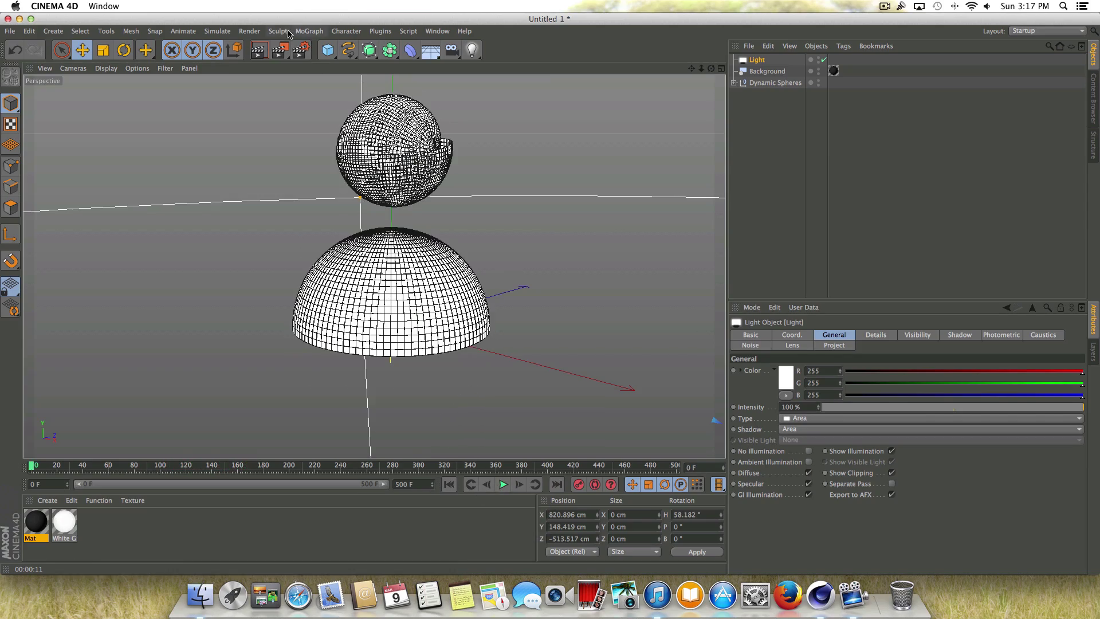
pyautogui.click(301, 50)
pyautogui.click(89, 69)
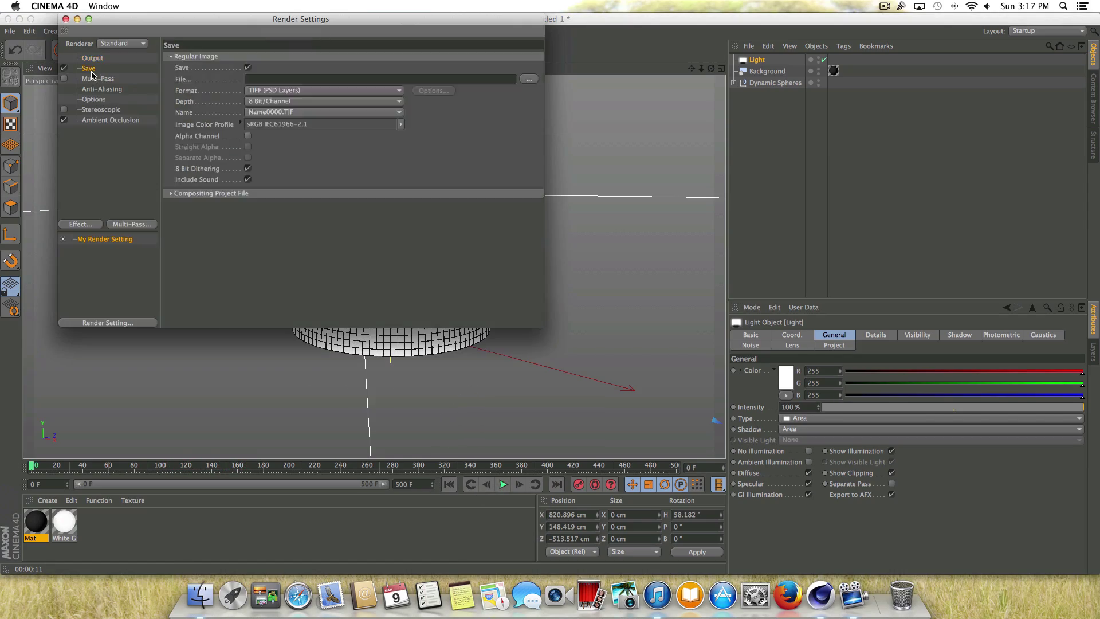
pyautogui.click(267, 92)
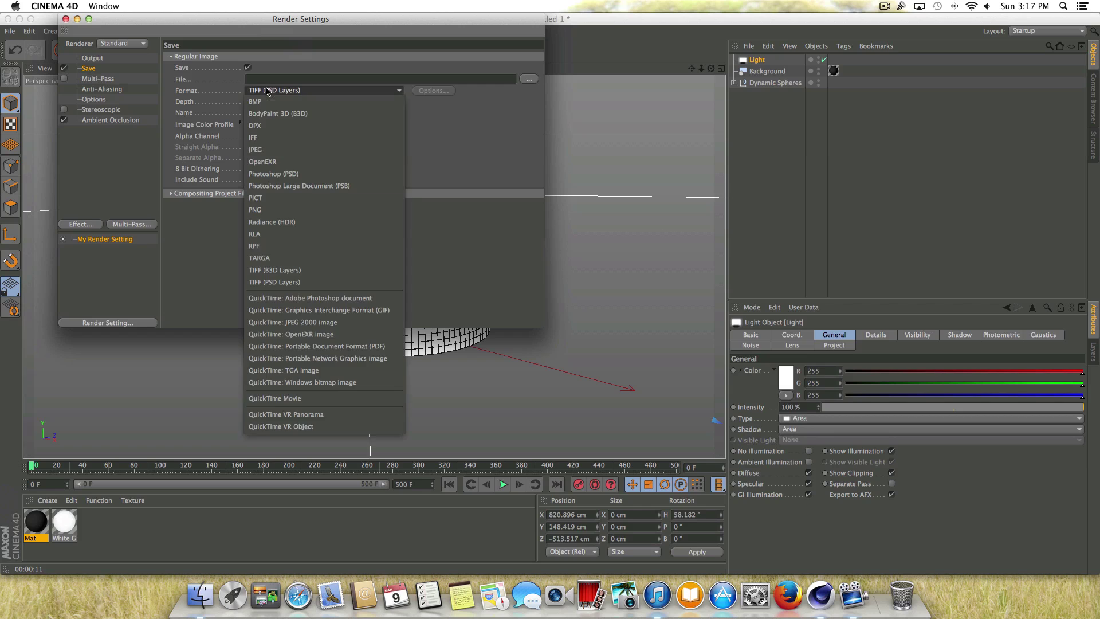
pyautogui.click(322, 399)
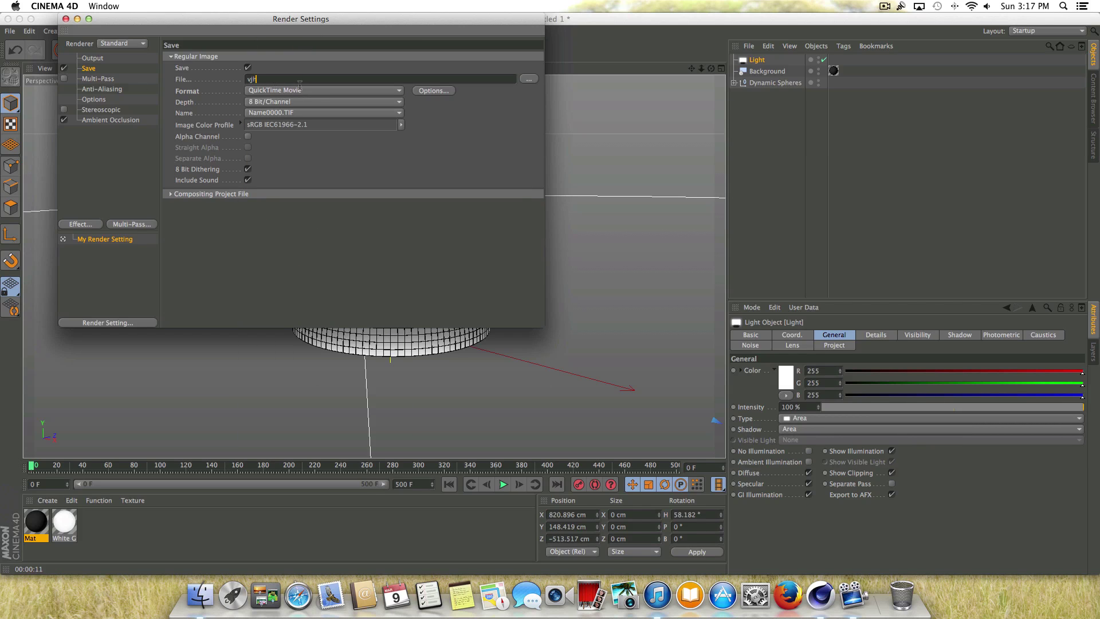
# Review the general, ambient occlusion and 1280×720 output settings before closing Render Settings.
pyautogui.click(101, 99)
pyautogui.click(102, 120)
pyautogui.click(92, 58)
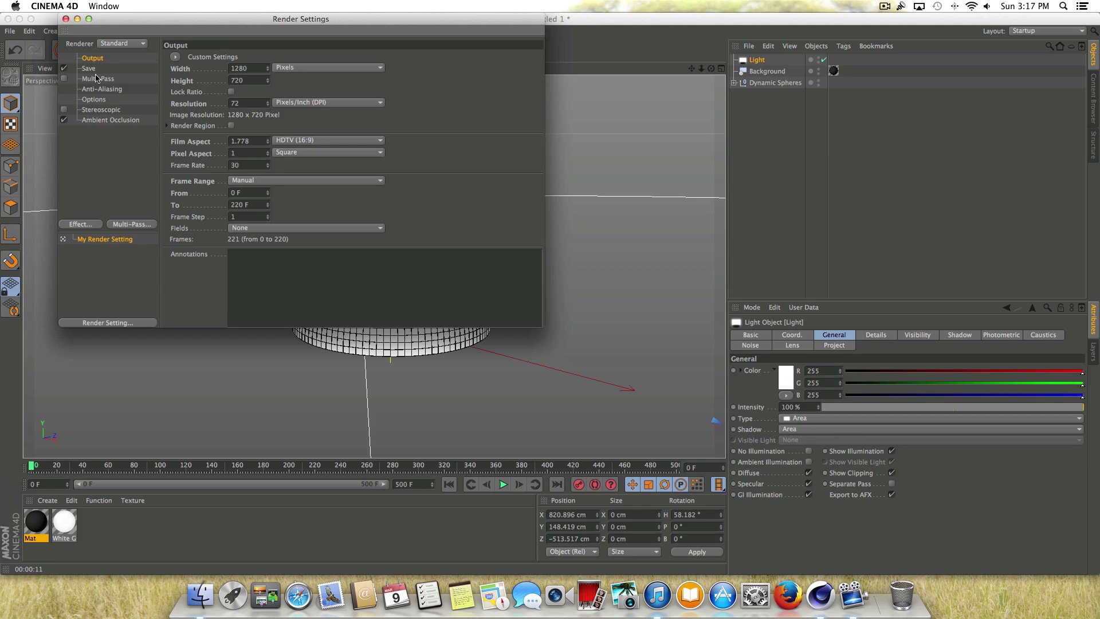
pyautogui.click(66, 19)
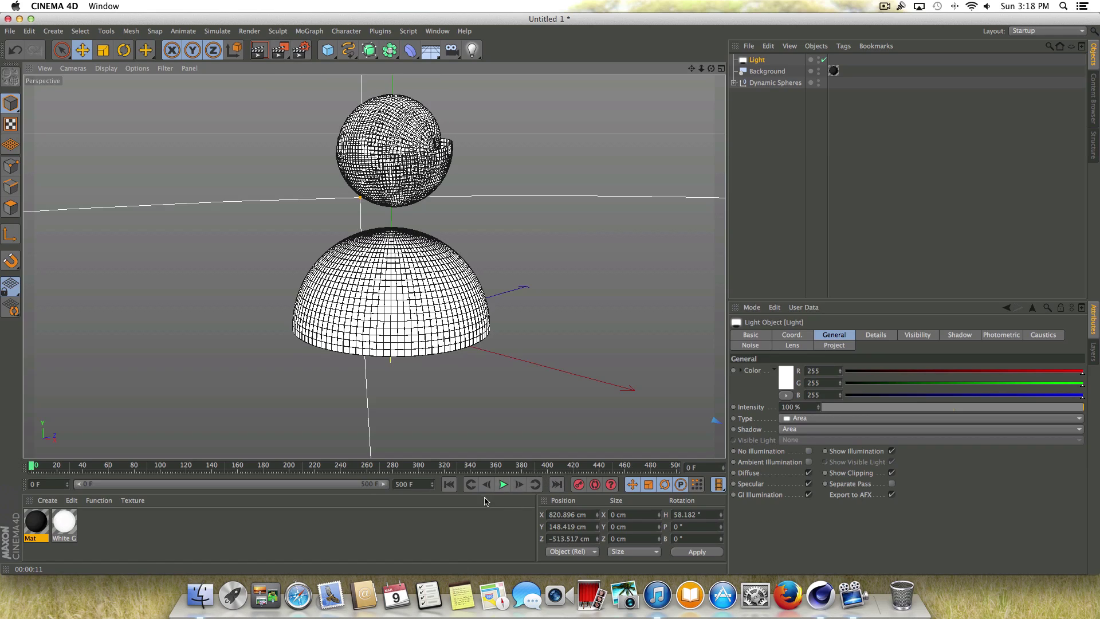
pyautogui.click(503, 485)
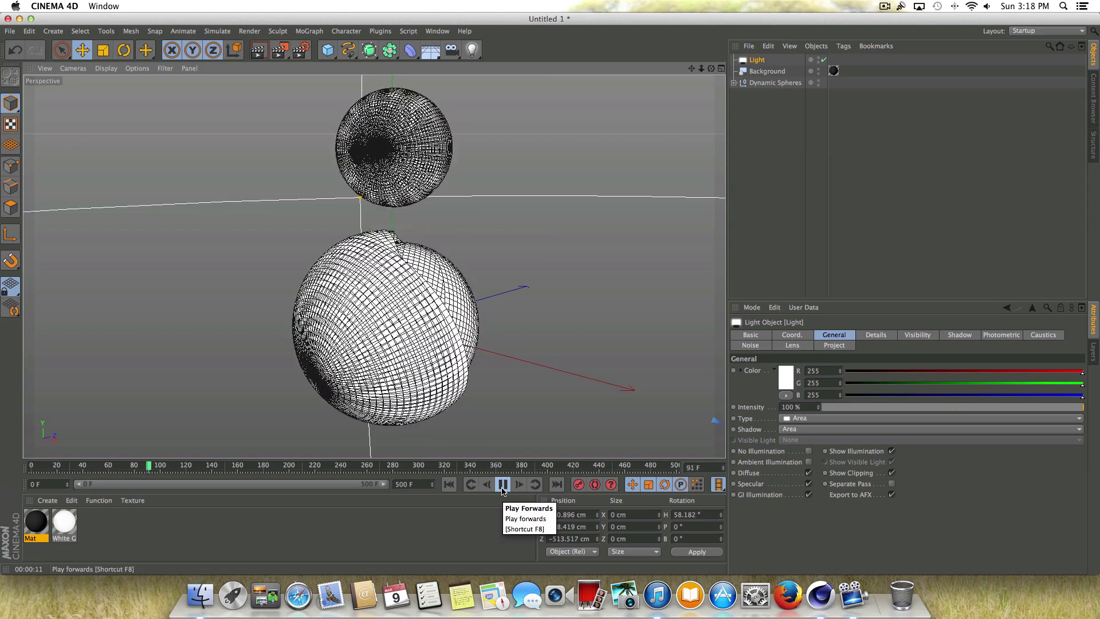
pyautogui.click(502, 485)
pyautogui.click(448, 485)
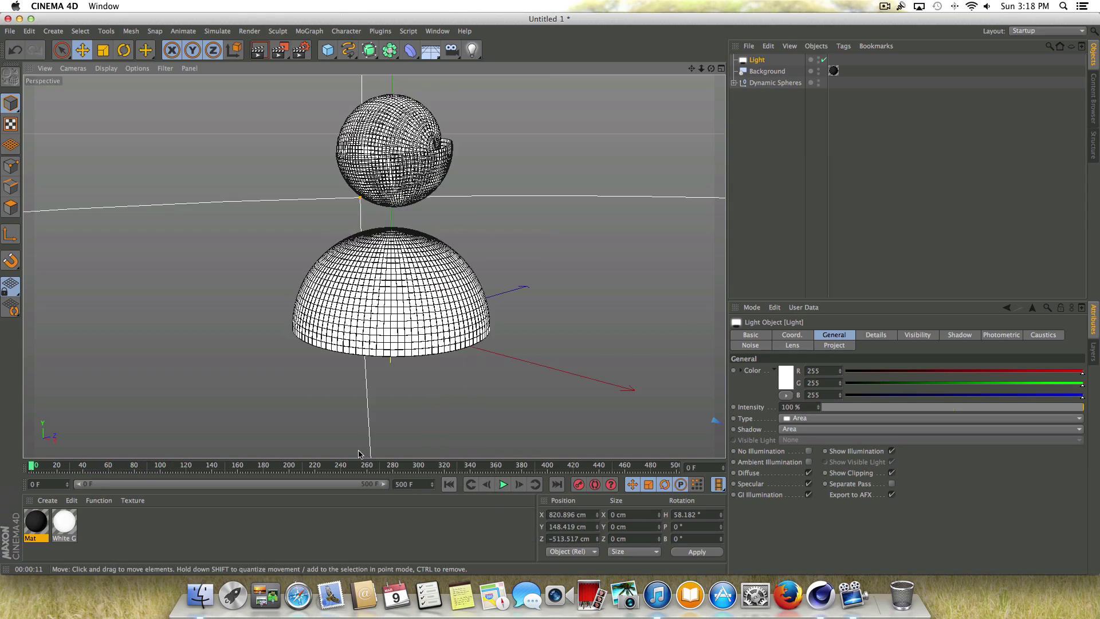